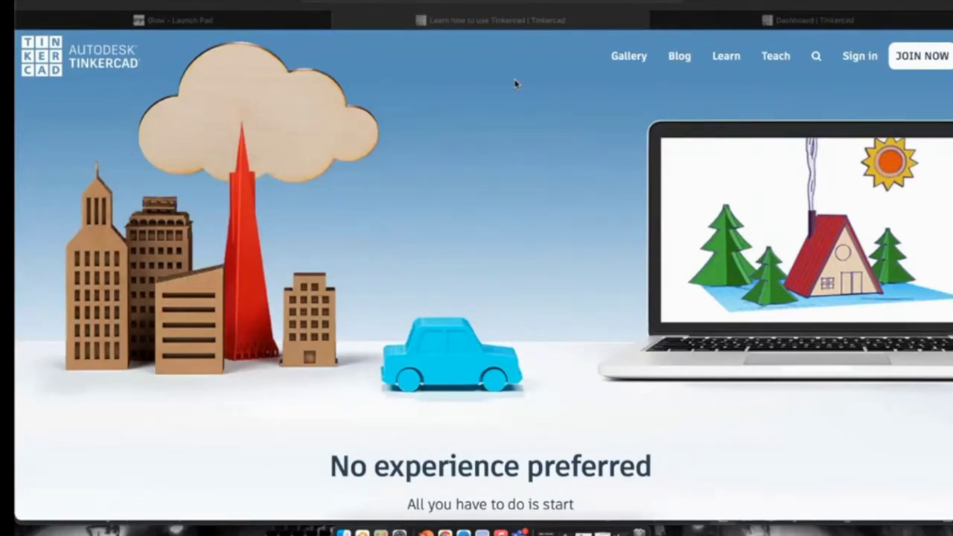
Dismiss the Safari Favourites popup and scroll to the 3D Design, Electronics and Codeblocks tiles.
left_click(477, 3)
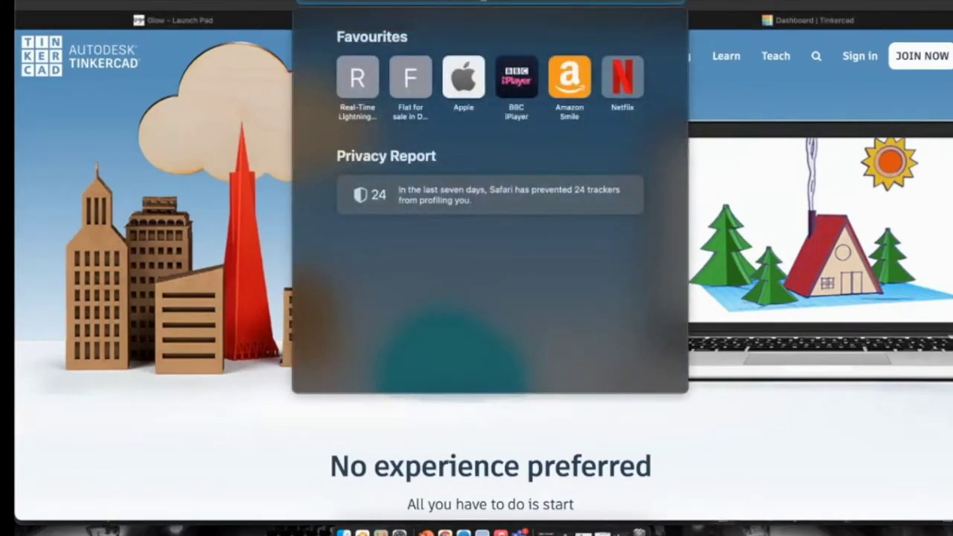
left_click(749, 93)
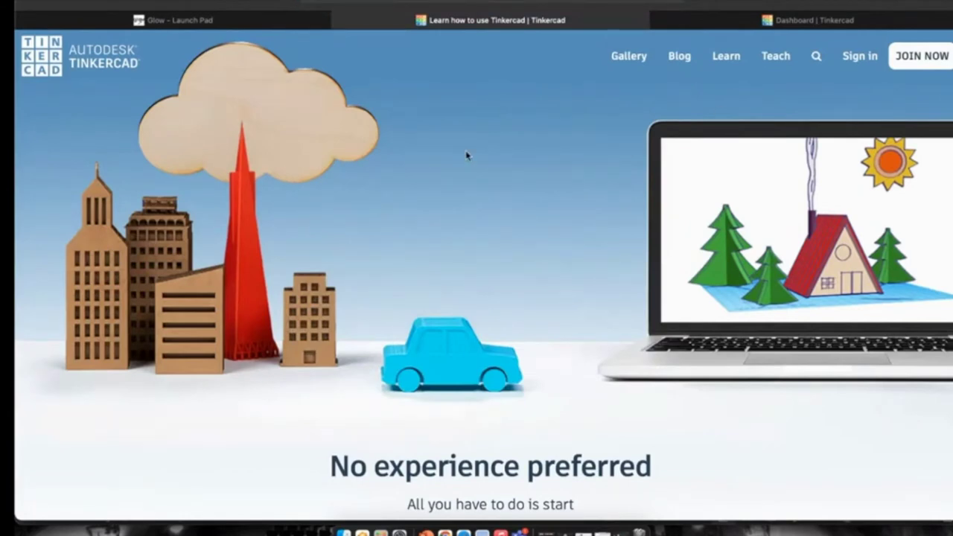
scroll(566, 139, "down", 3)
scroll(566, 138, "up", 3)
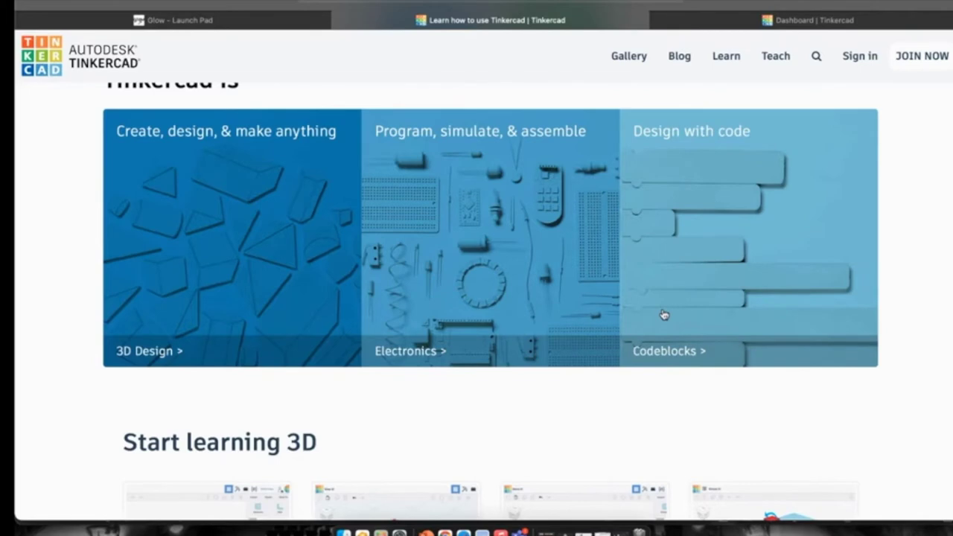
scroll(615, 313, "down", 5)
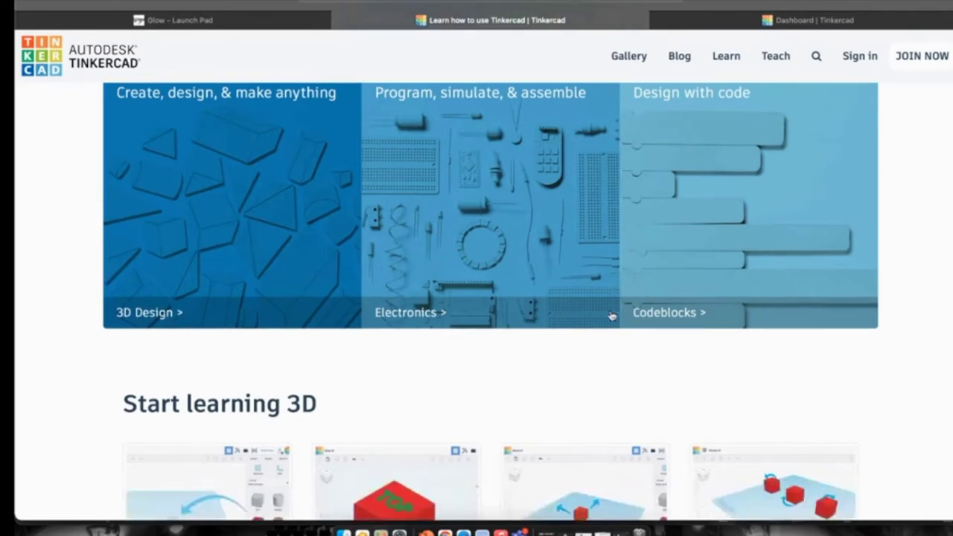
scroll(224, 239, "down", 1)
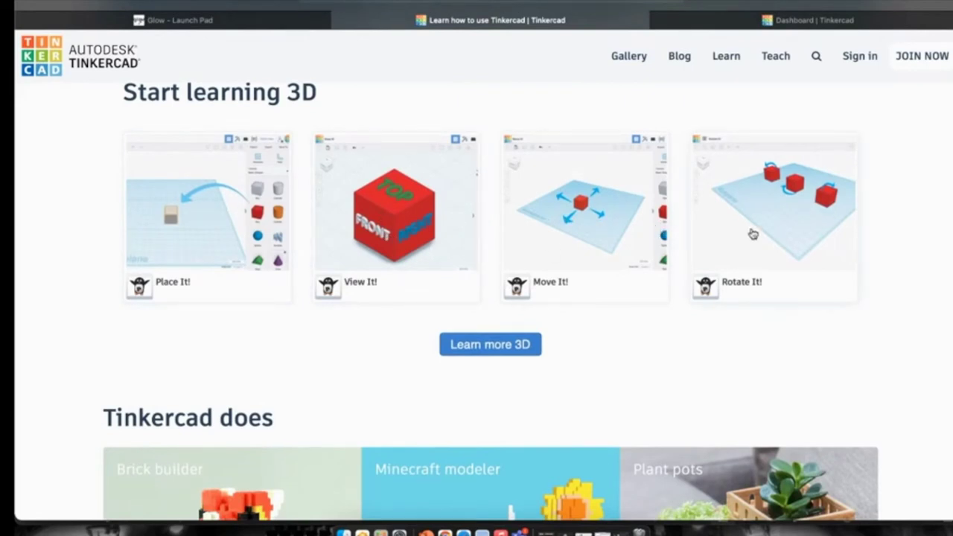
scroll(221, 204, "down", 1)
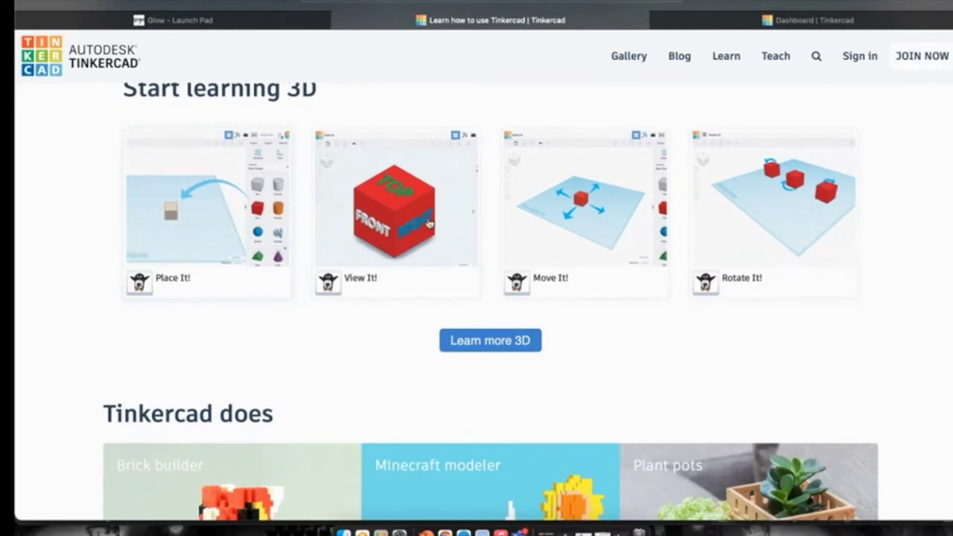
scroll(425, 224, "up", 4)
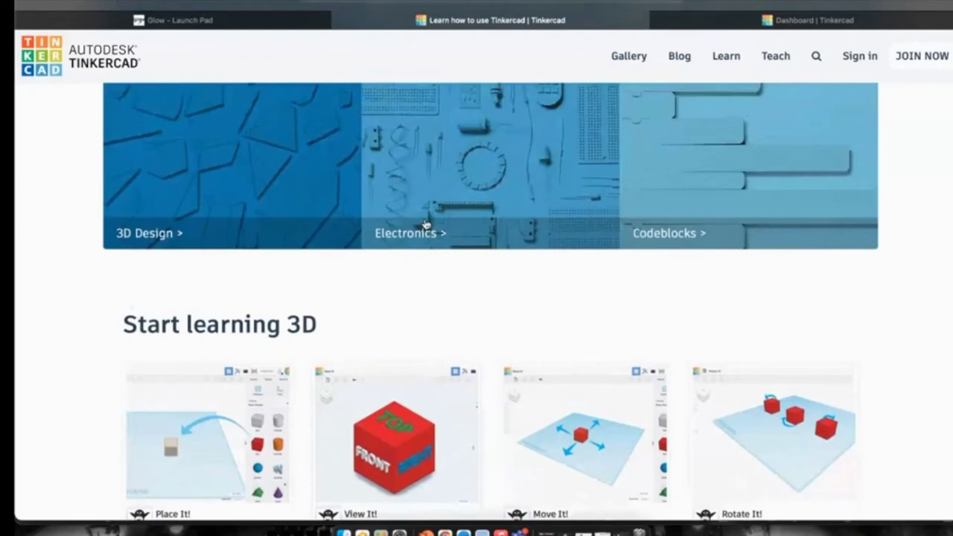
scroll(424, 227, "up", 5)
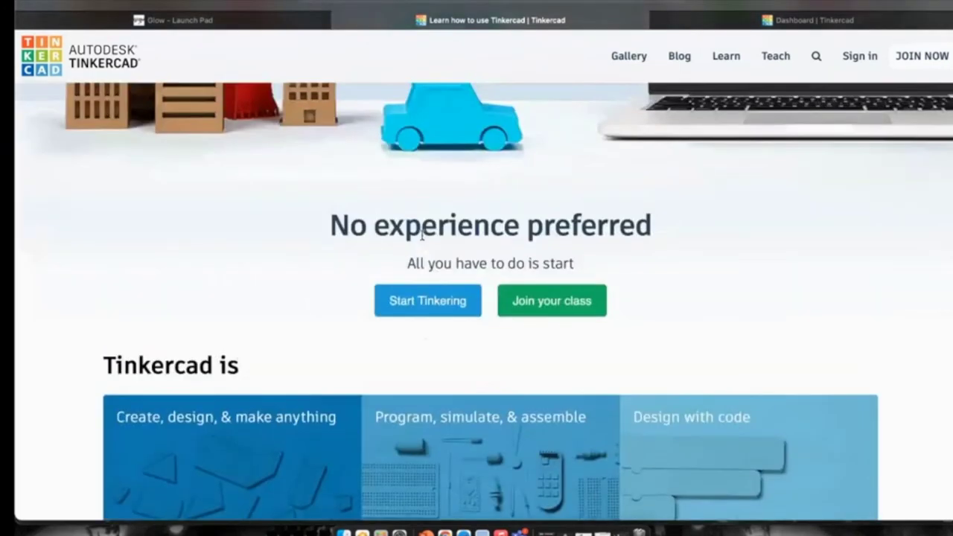
scroll(422, 234, "up", 3)
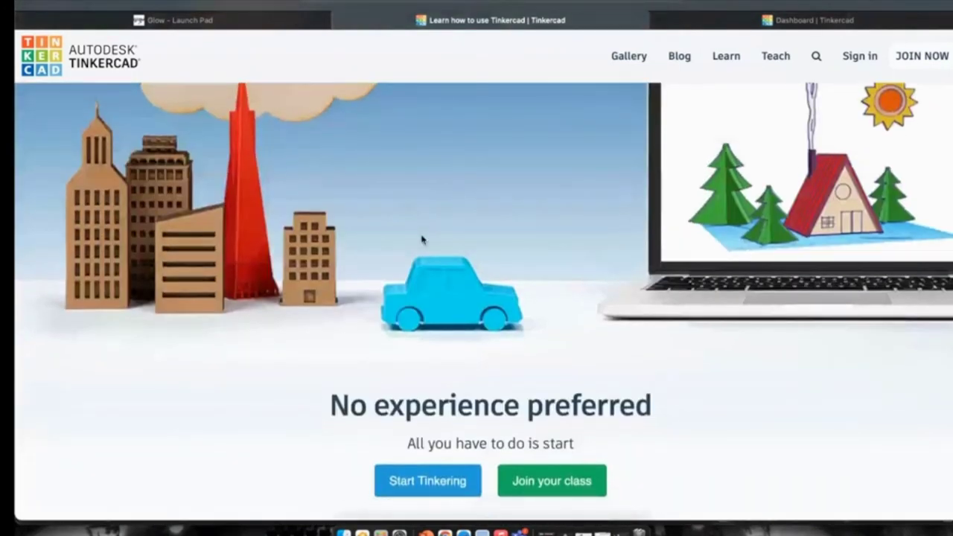
scroll(439, 483, "down", 1)
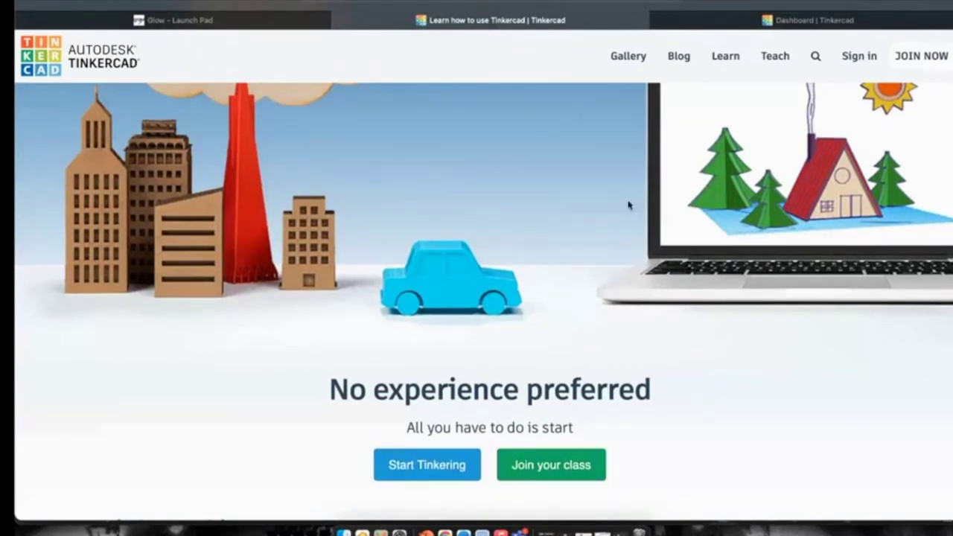
scroll(648, 173, "down", 1)
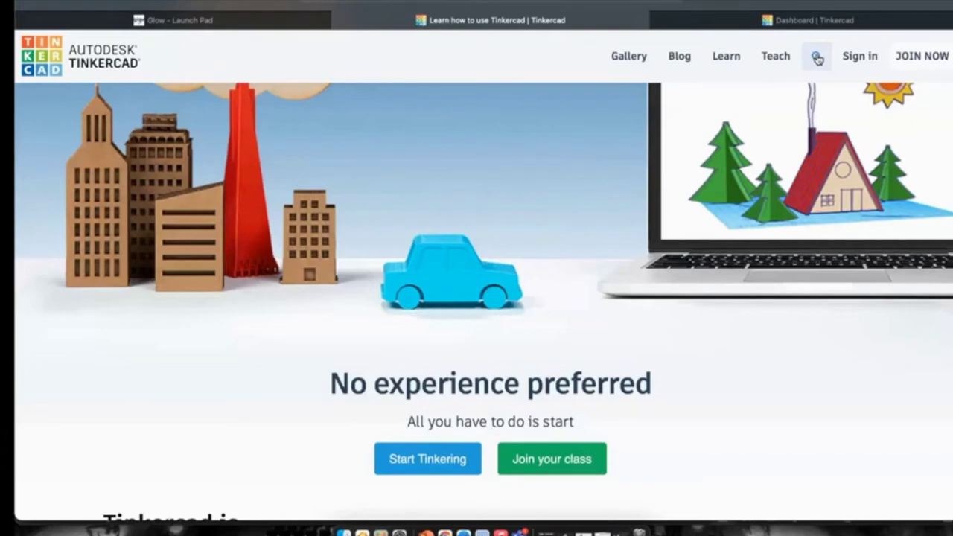
Open the Tinkercad for teachers page from the Learn page.
left_click(806, 21)
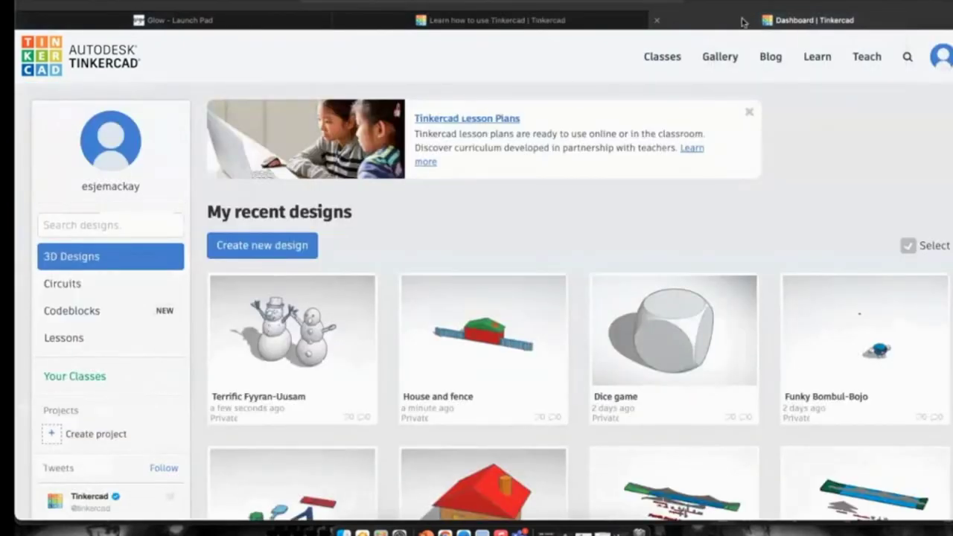
left_click(617, 24)
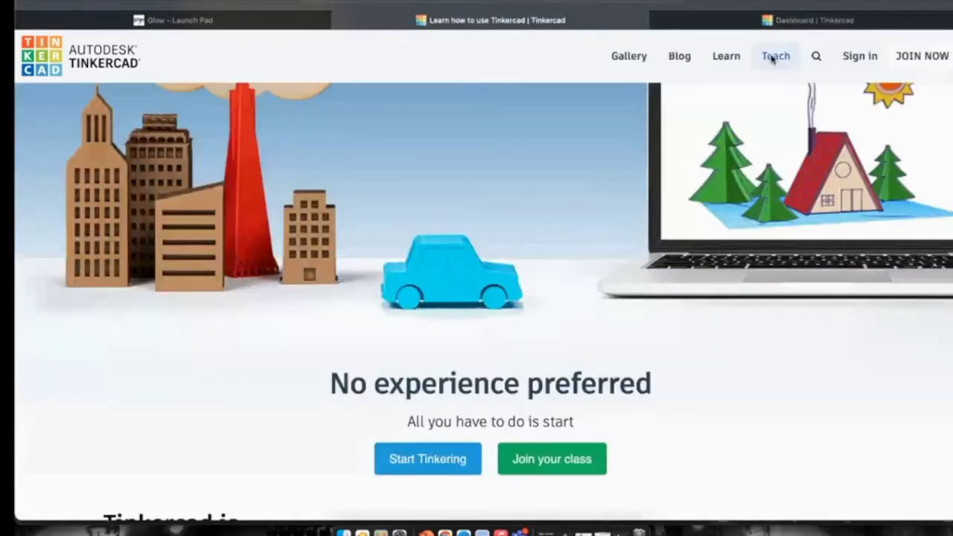
left_click(774, 56)
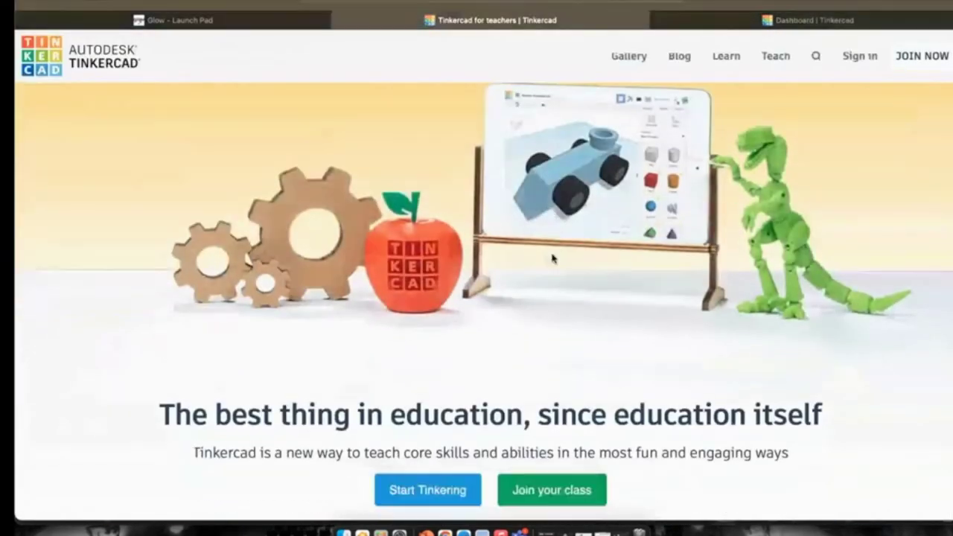
Read through the teachers page, then switch to the dashboard showing House and fence and Dice game.
scroll(552, 257, "down", 4)
scroll(552, 259, "down", 3)
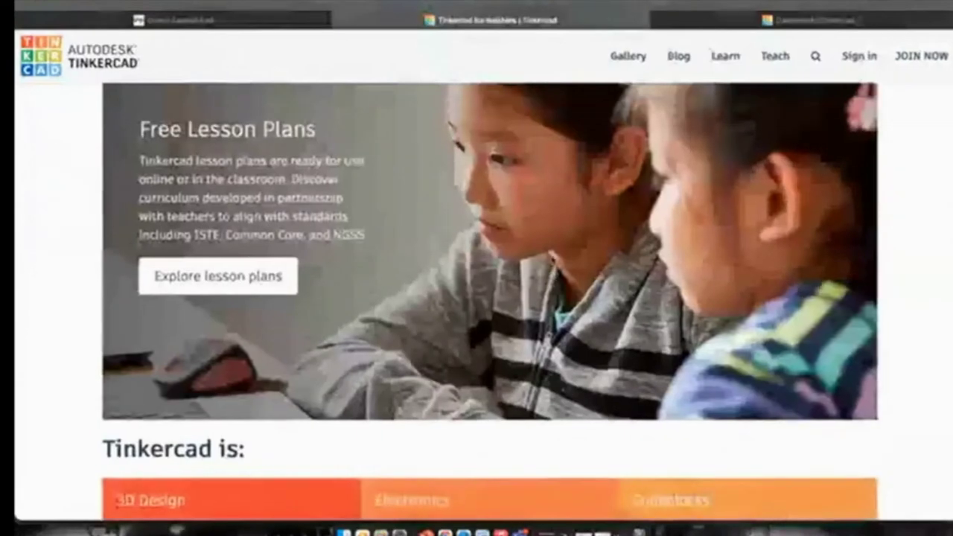
scroll(490, 301, "down", 2)
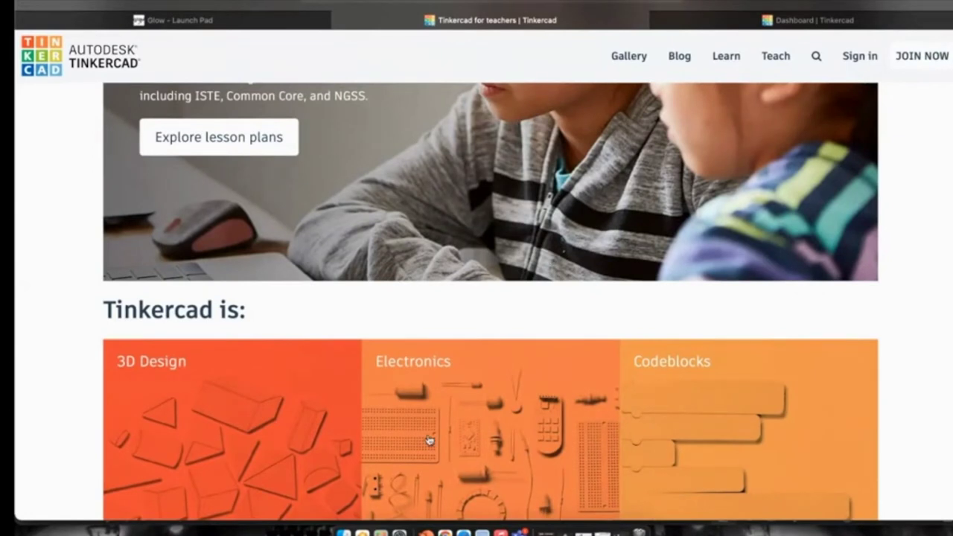
scroll(264, 372, "down", 1)
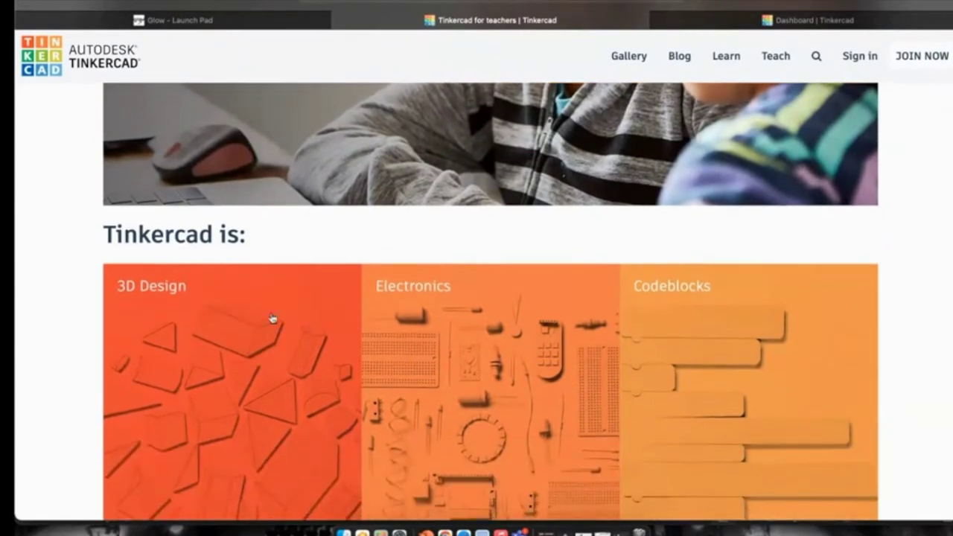
scroll(261, 332, "down", 2)
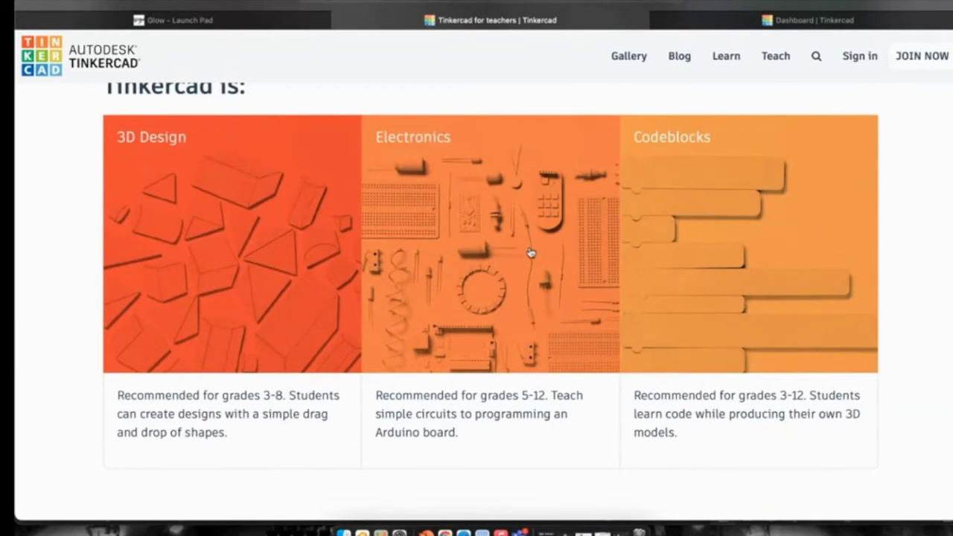
scroll(722, 309, "down", 7)
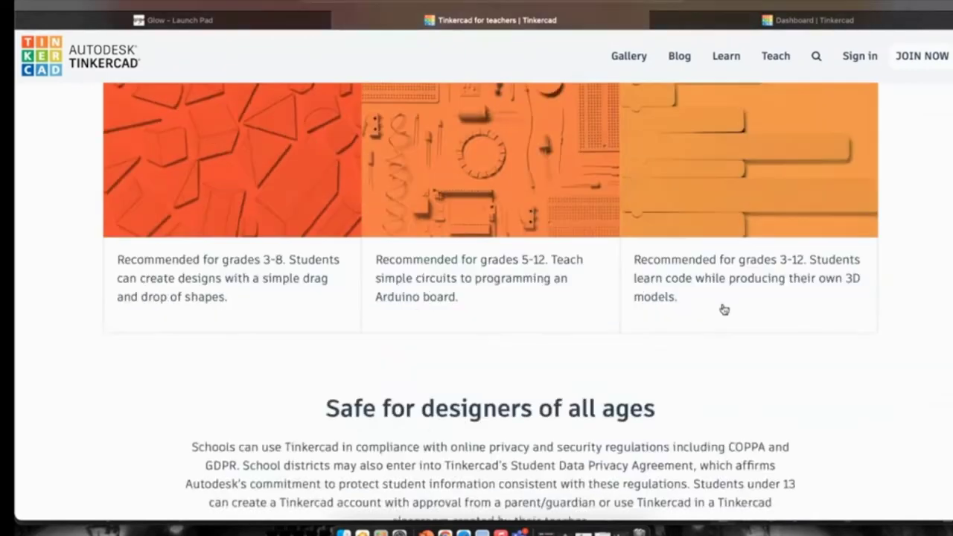
scroll(722, 308, "down", 2)
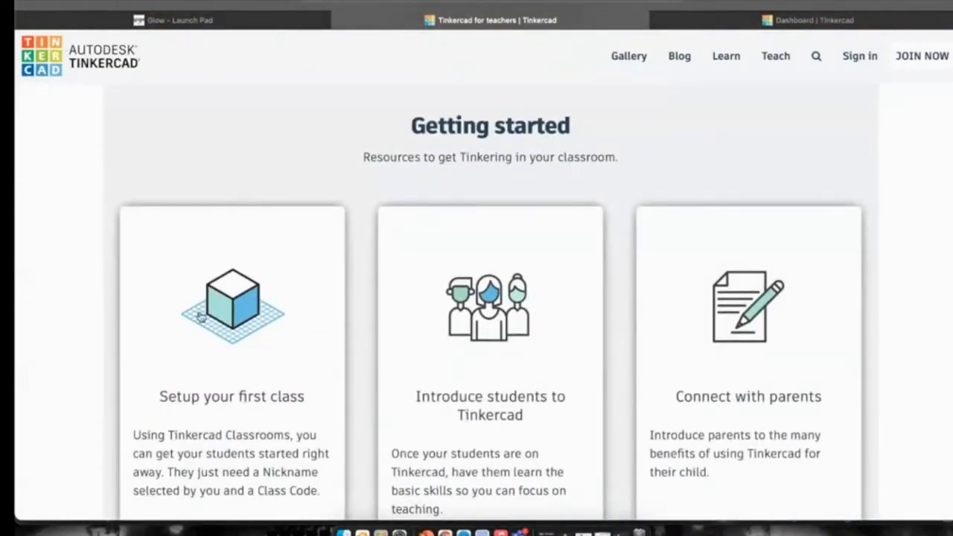
scroll(652, 301, "up", 15)
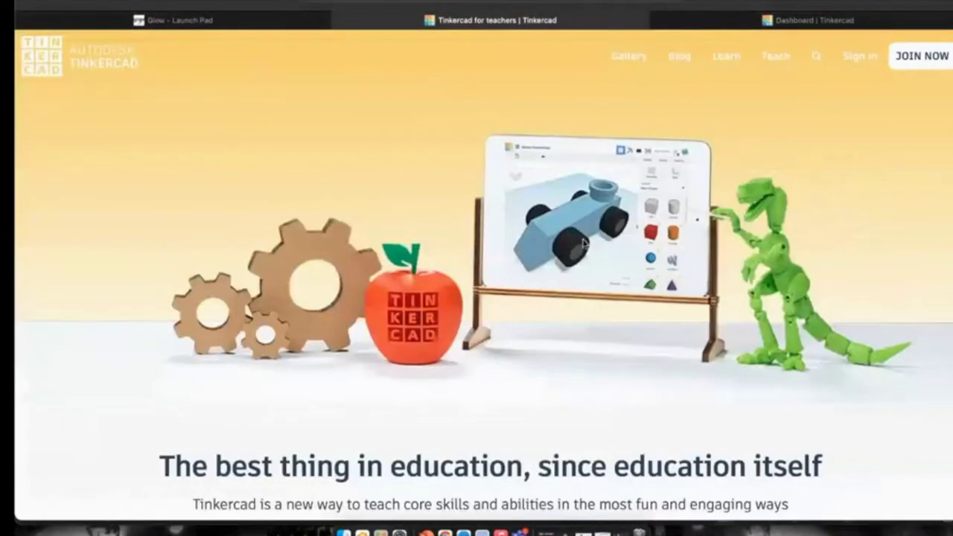
left_click(752, 19)
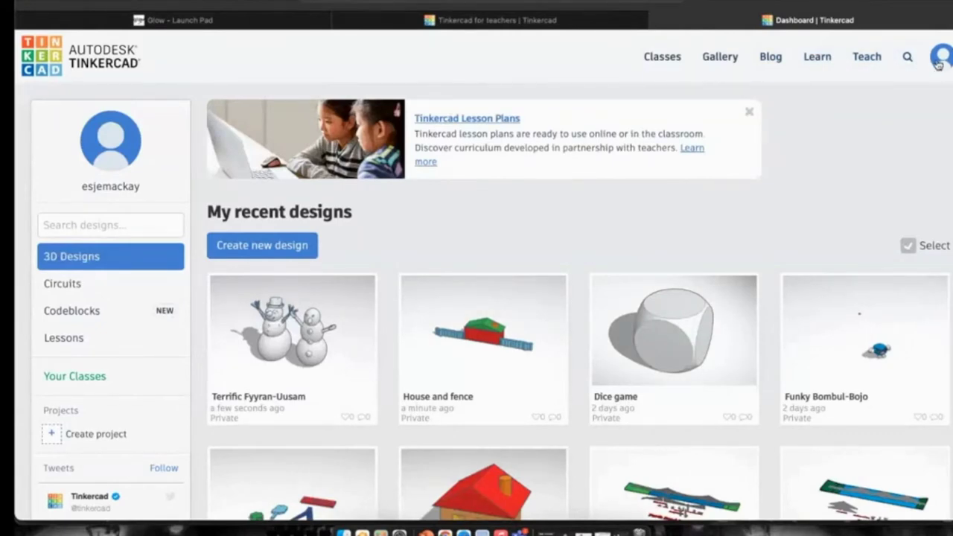
scroll(442, 271, "down", 5)
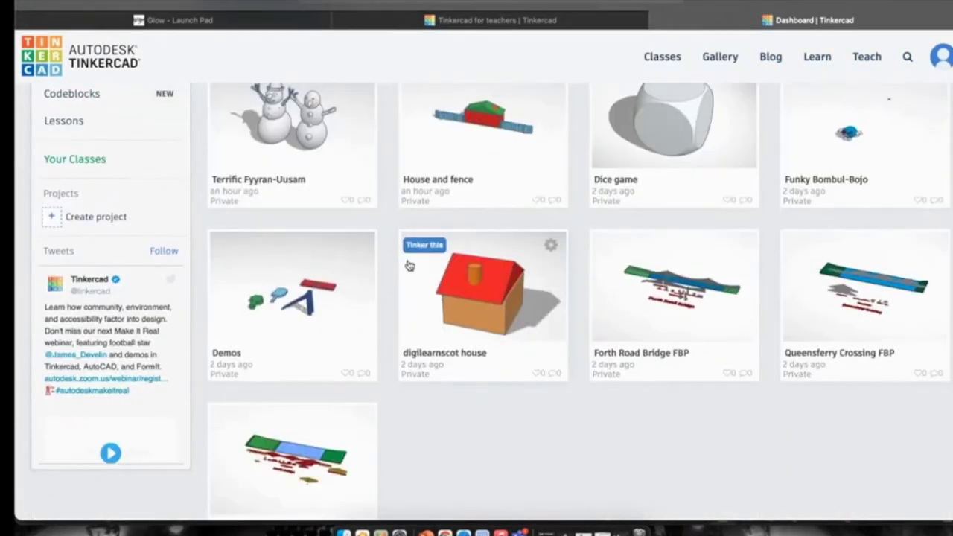
scroll(409, 266, "up", 3)
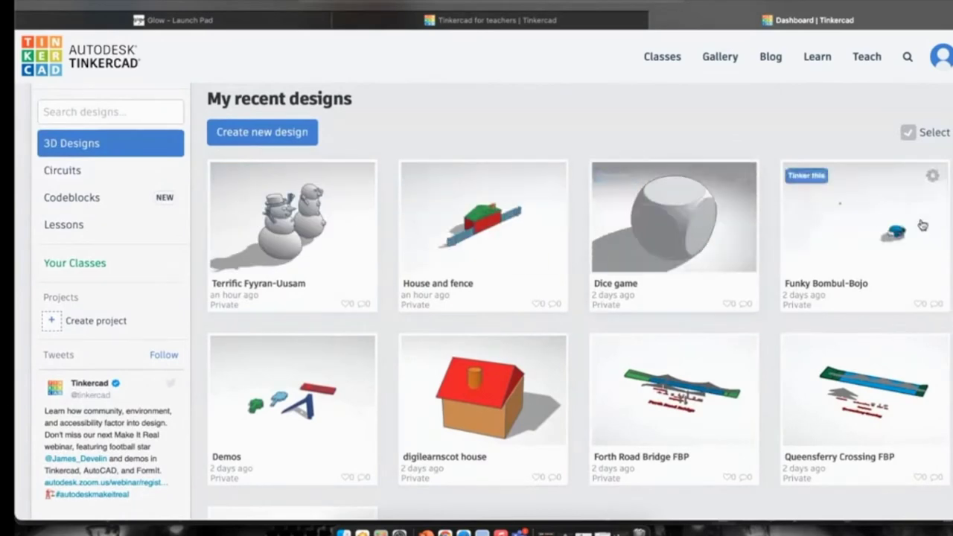
scroll(604, 355, "down", 3)
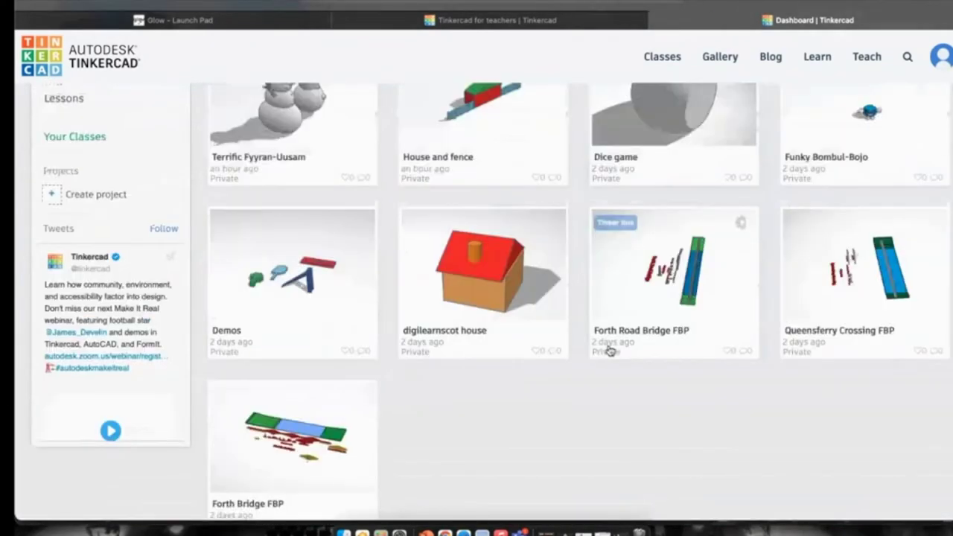
mouse_move(435, 259)
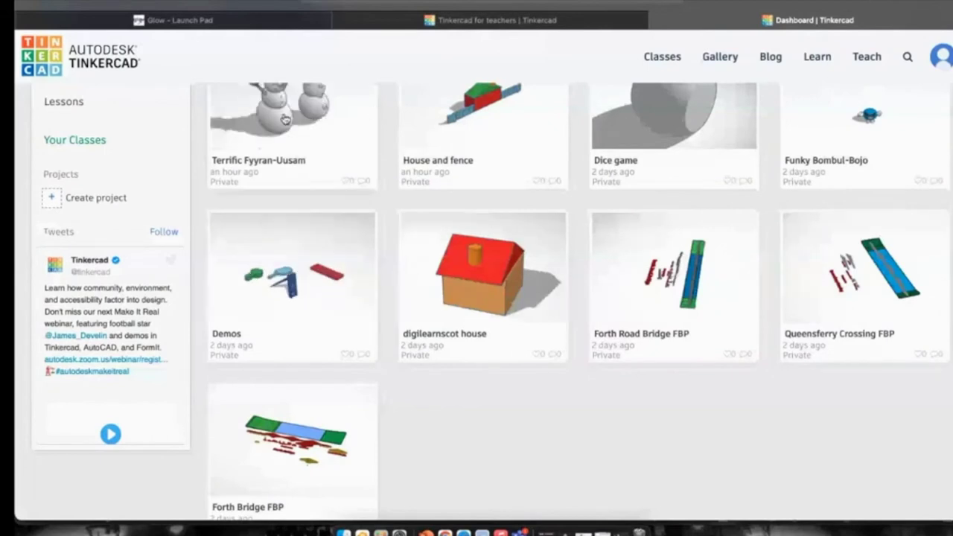
scroll(286, 120, "up", 2)
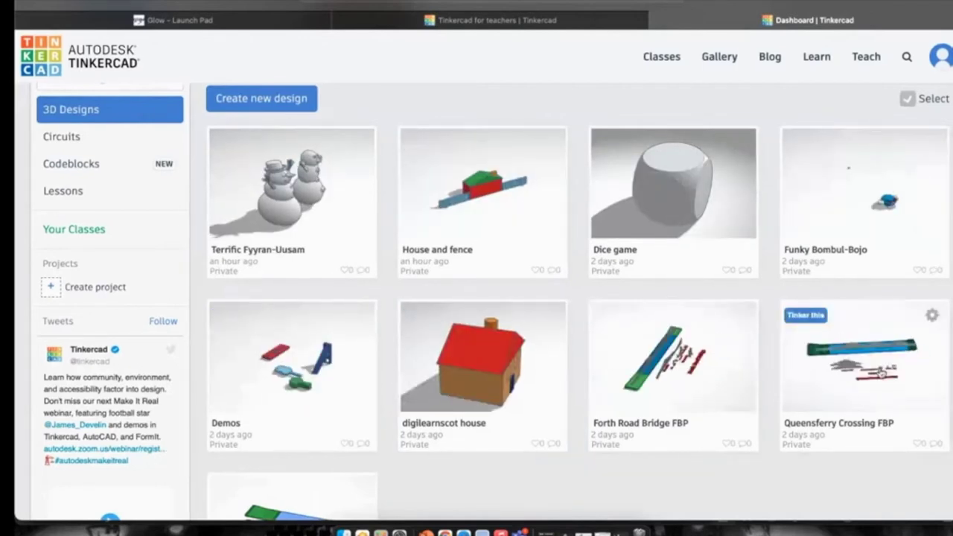
scroll(306, 357, "down", 1)
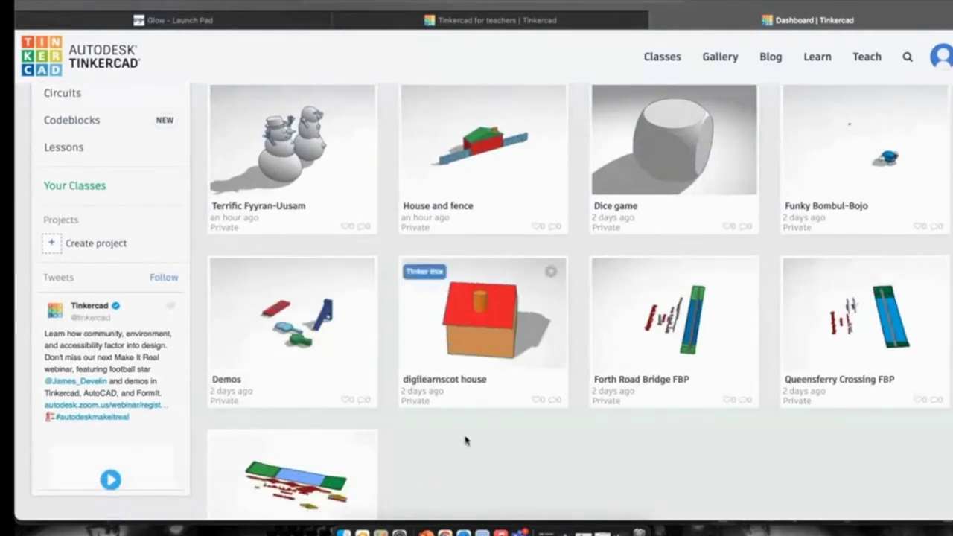
scroll(305, 149, "up", 3)
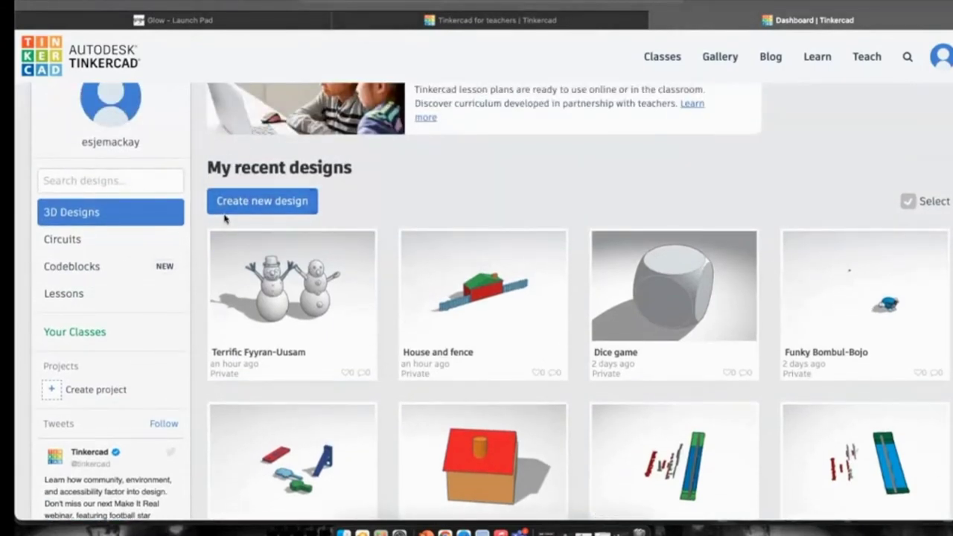
scroll(225, 217, "down", 1)
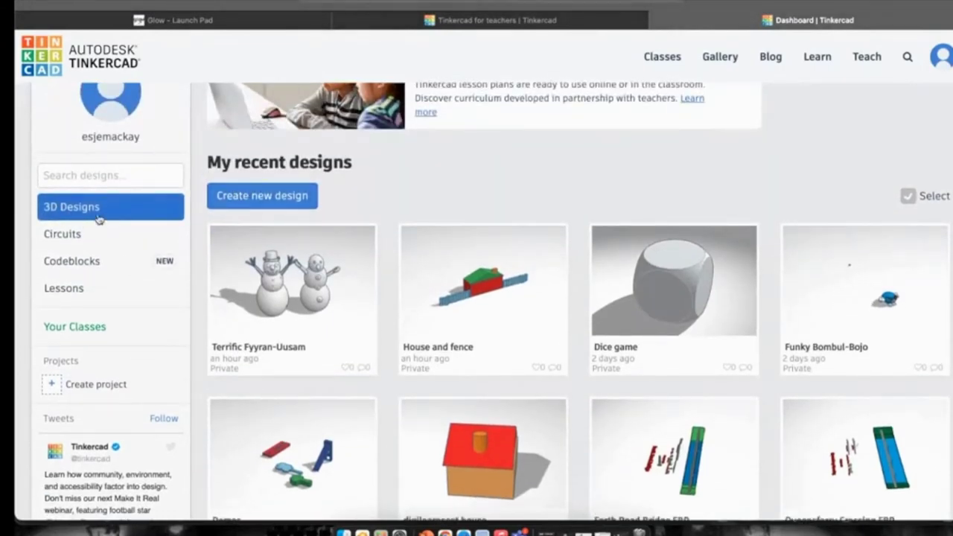
Create the blank Swanky Stantia design, orbit, zoom and reset its view, then return to the dashboard.
left_click(250, 197)
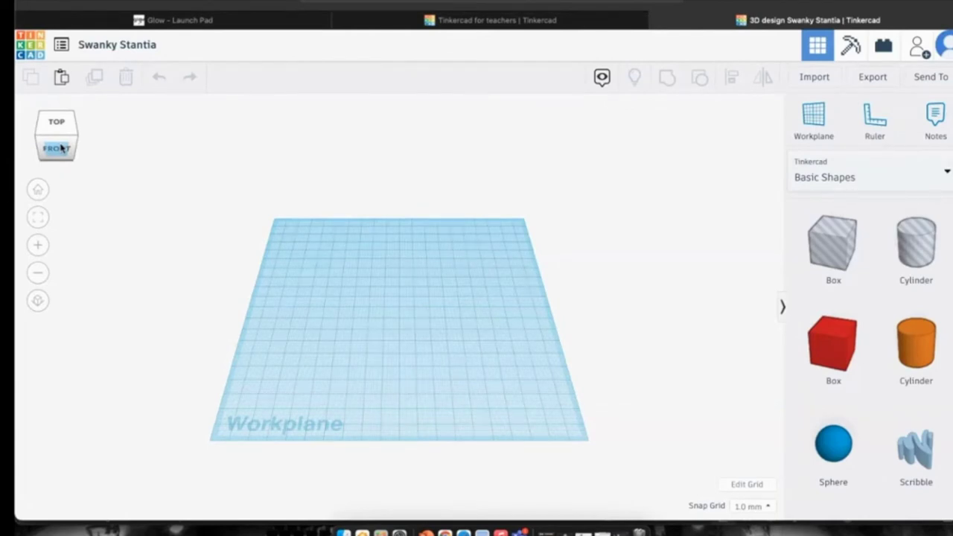
left_click(61, 148)
left_click_drag(60, 149, 43, 147)
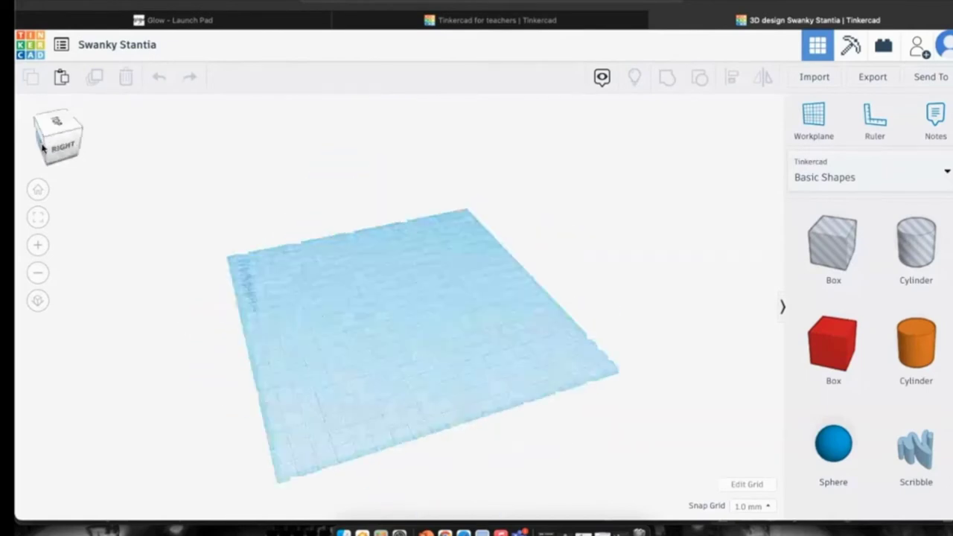
left_click_drag(43, 148, 47, 181)
left_click(67, 143)
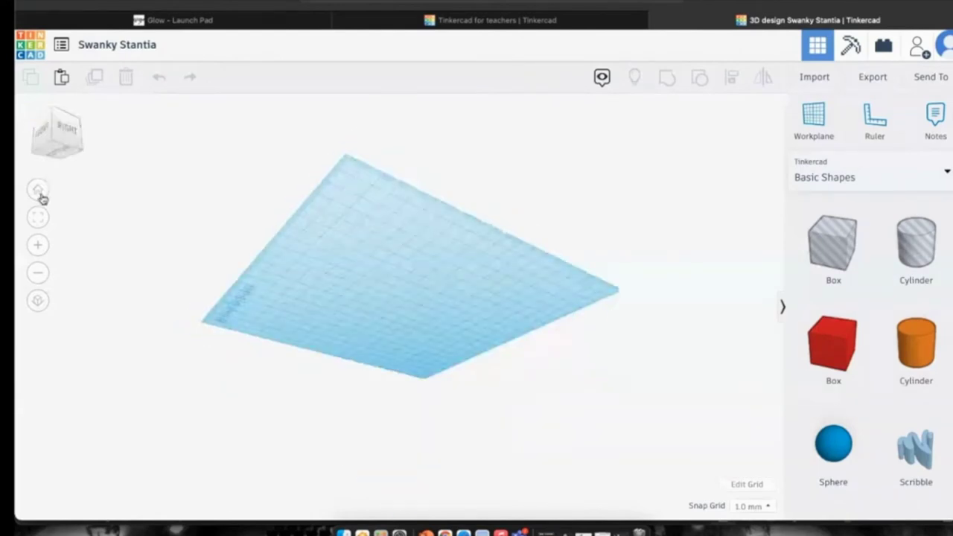
left_click(45, 246)
left_click(44, 246)
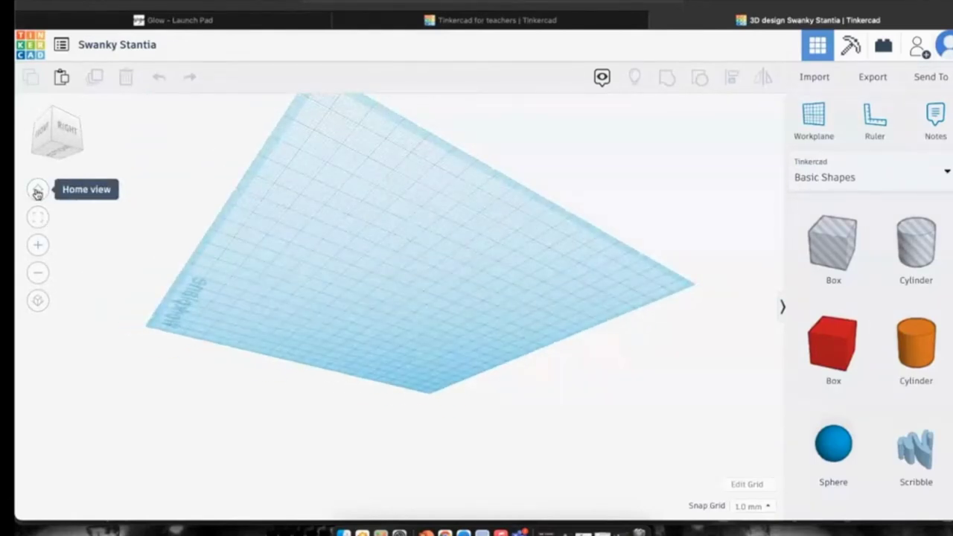
left_click(37, 192)
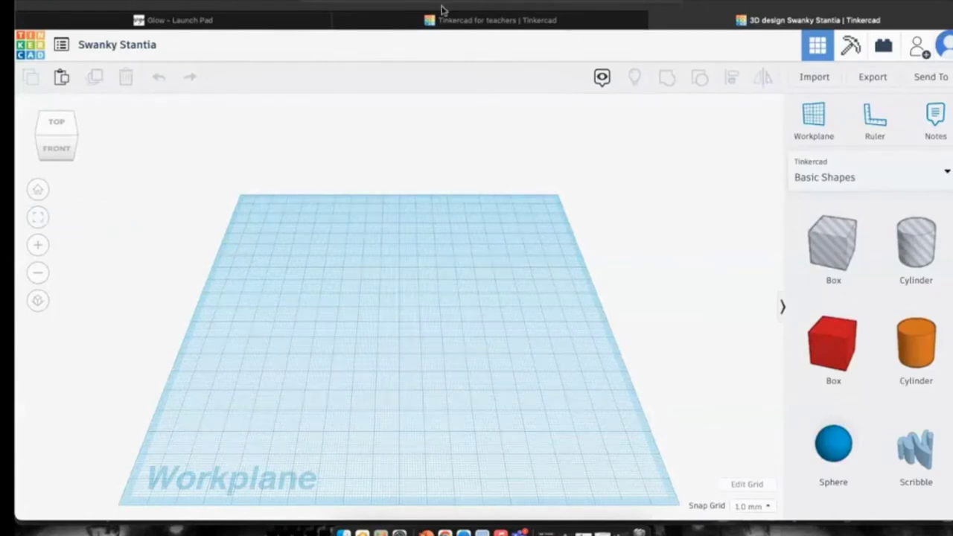
left_click(31, 49)
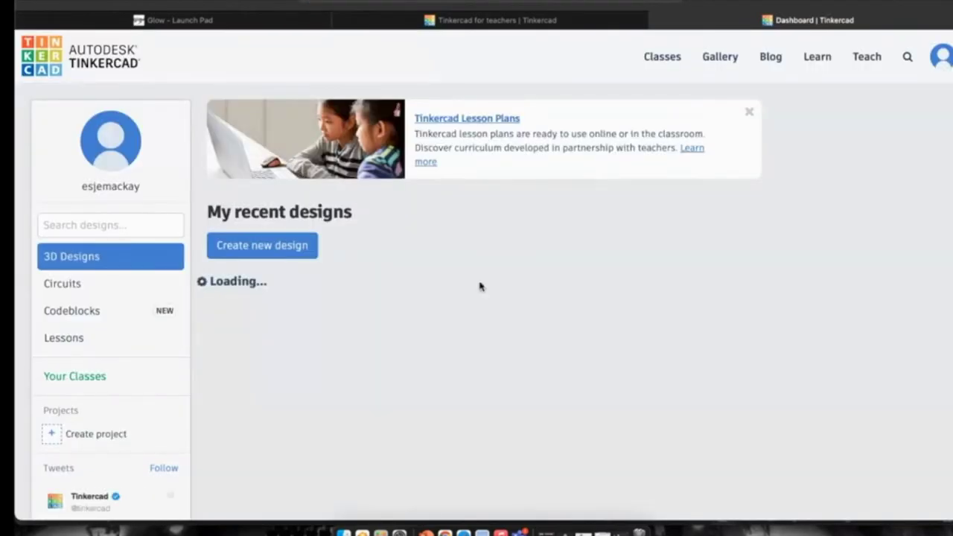
Open the digilearnscot house design for editing with Tinker this.
scroll(665, 357, "down", 5)
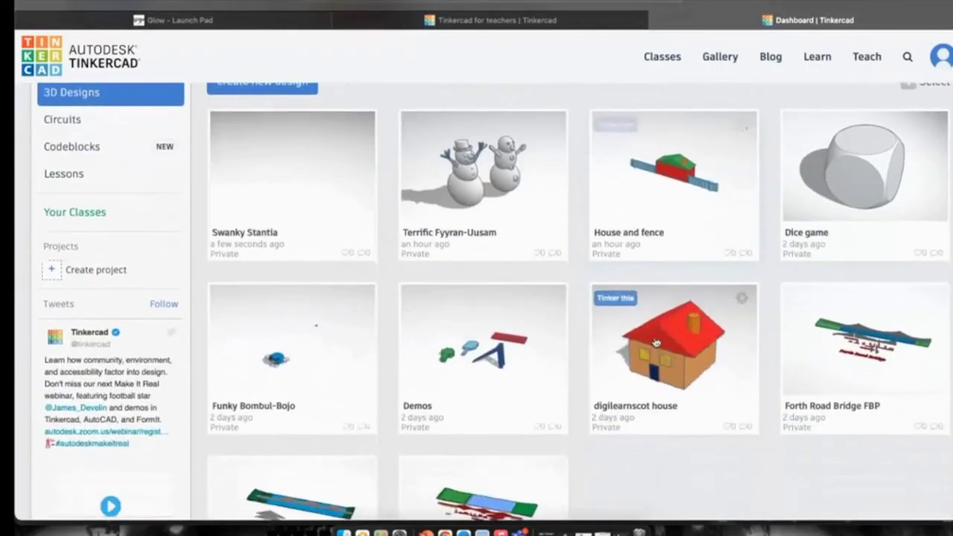
left_click(661, 350)
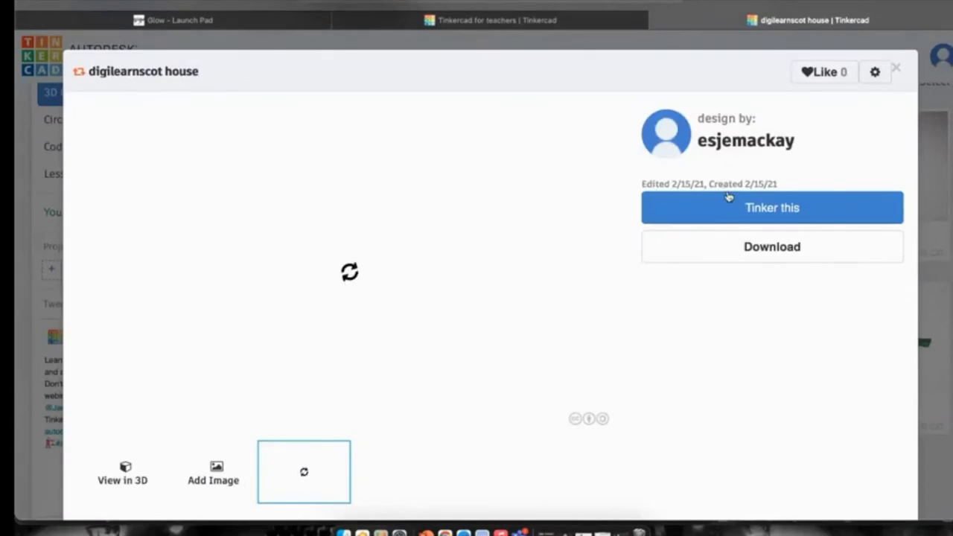
left_click(729, 207)
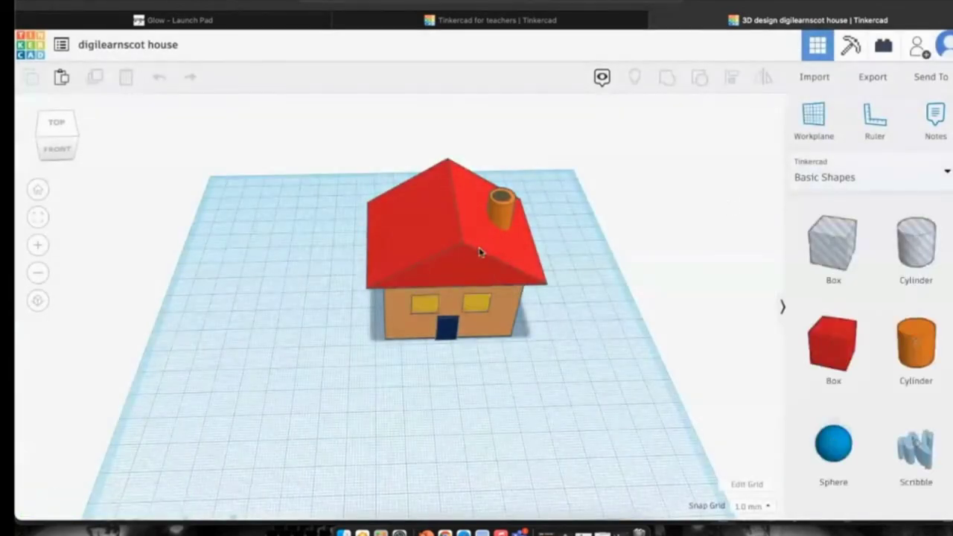
Fit, orbit and zoom the view to inspect the house from all sides.
left_click(38, 191)
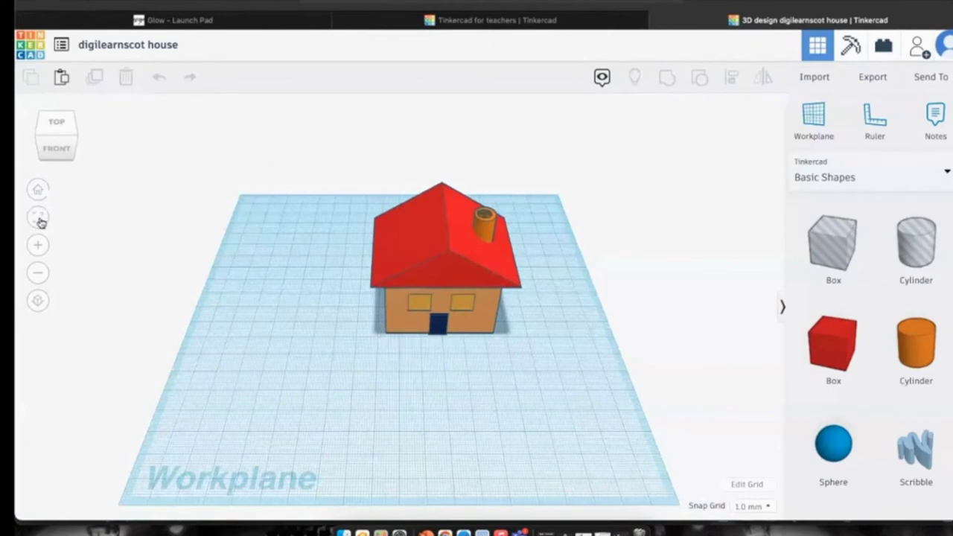
left_click(38, 219)
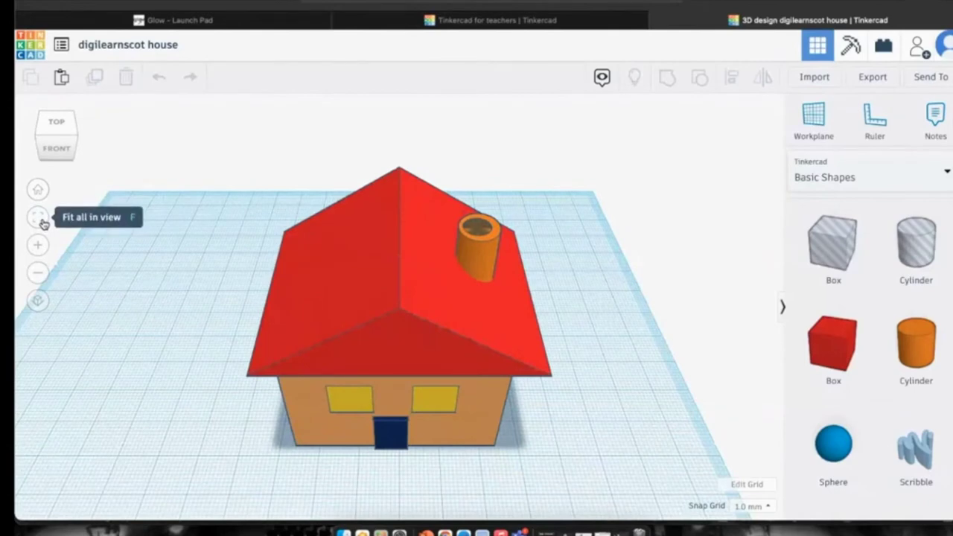
left_click(57, 148)
left_click_drag(57, 148, 152, 153)
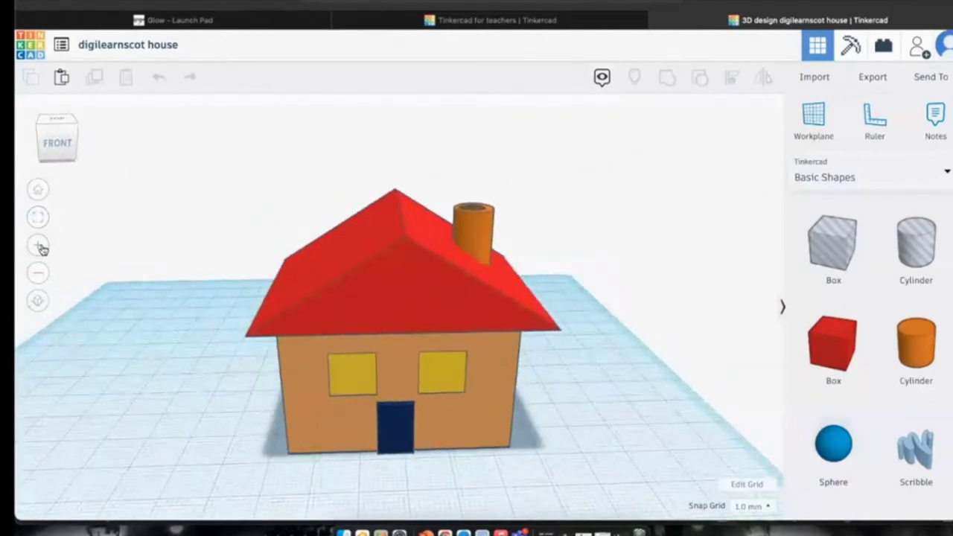
left_click(38, 245)
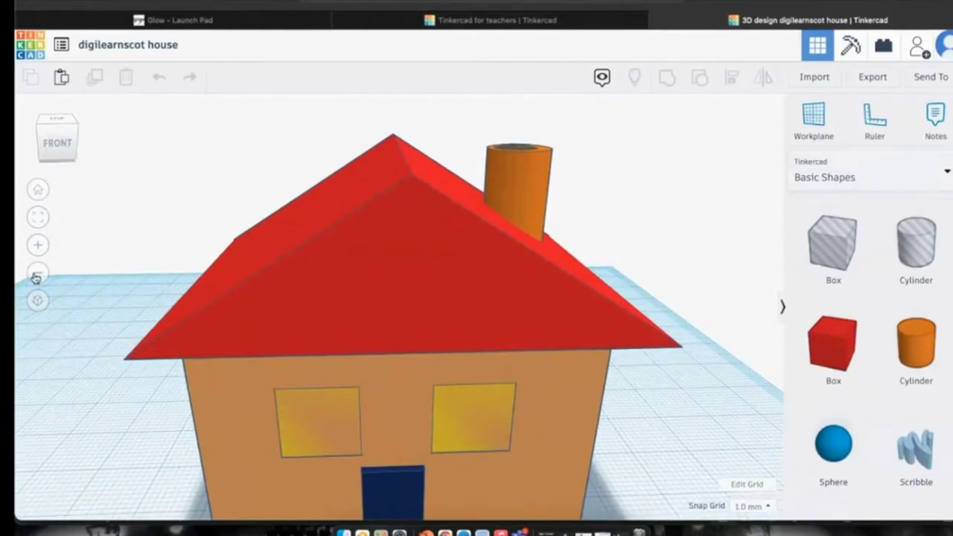
left_click(36, 277)
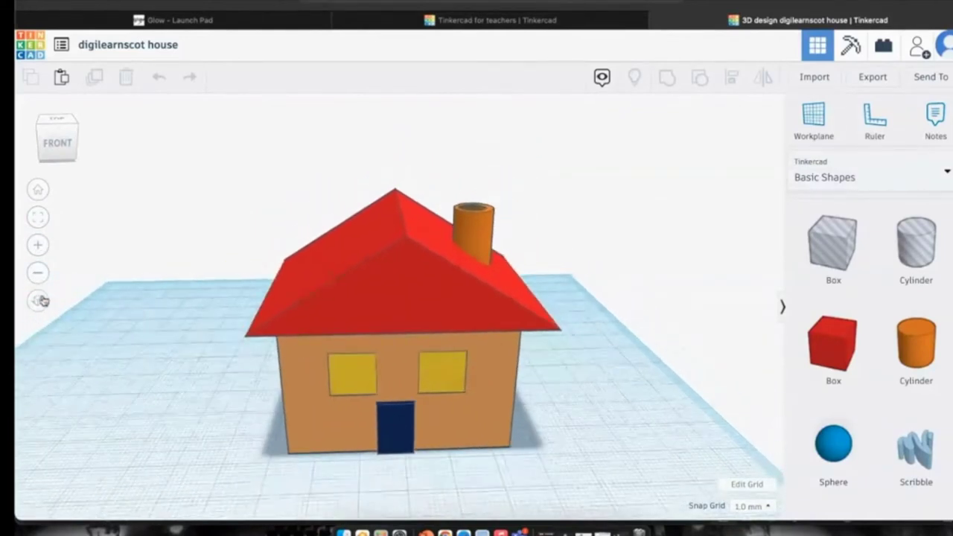
Select the chimney cylinder and compare orthographic and perspective views fitted around it.
left_click(353, 376)
left_click(483, 237)
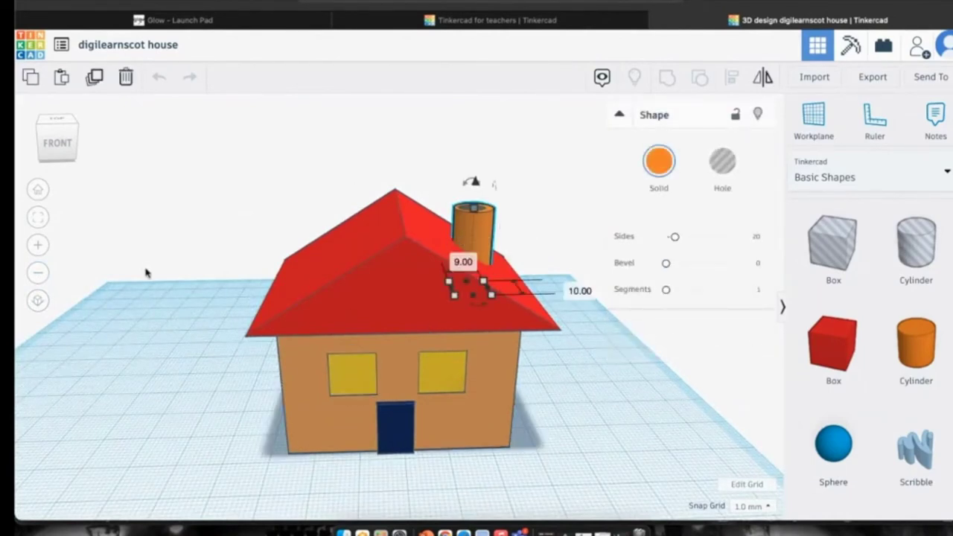
left_click(36, 300)
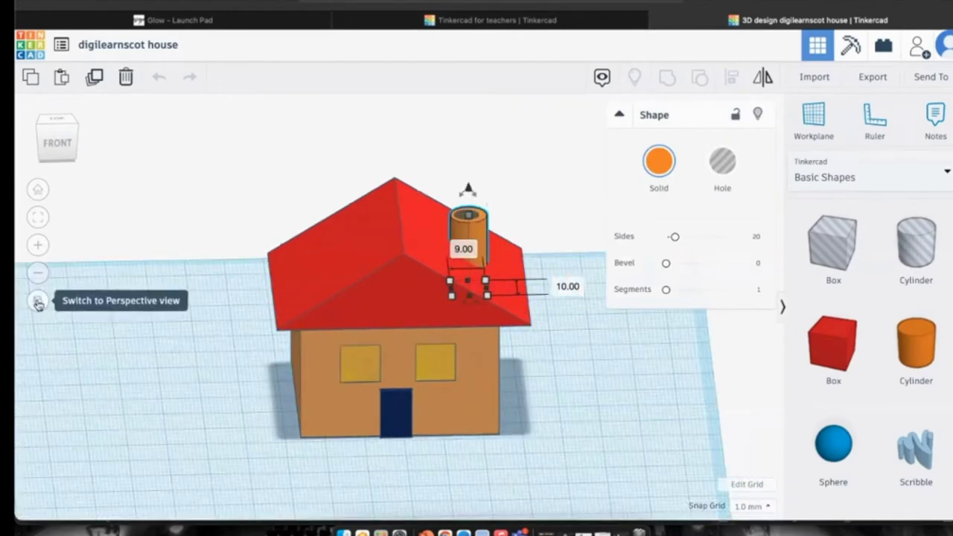
left_click(37, 301)
left_click(37, 301)
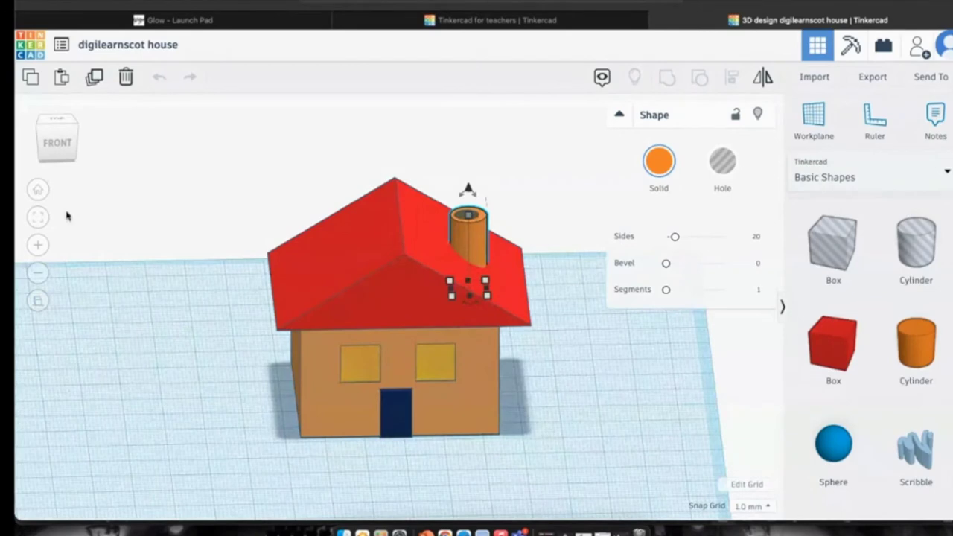
left_click(39, 215)
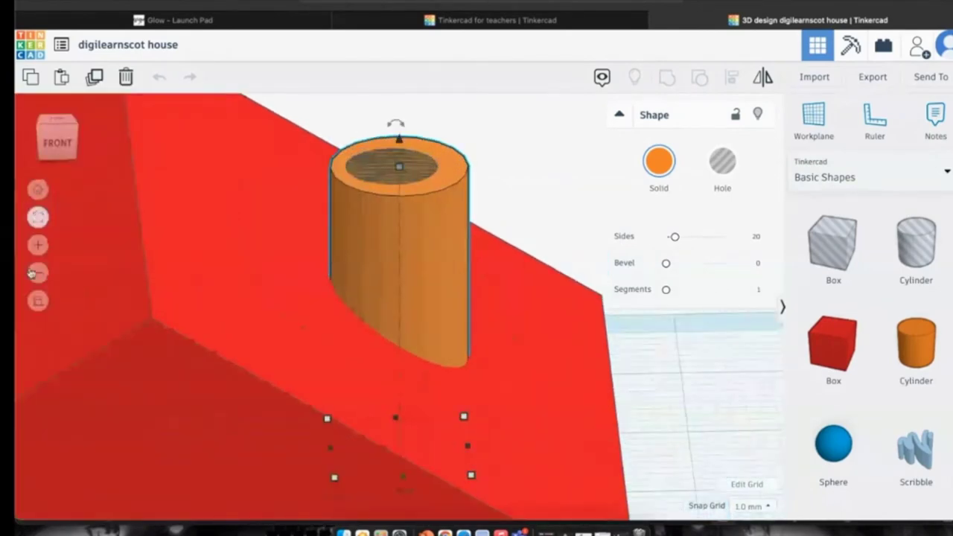
left_click(37, 301)
left_click(37, 218)
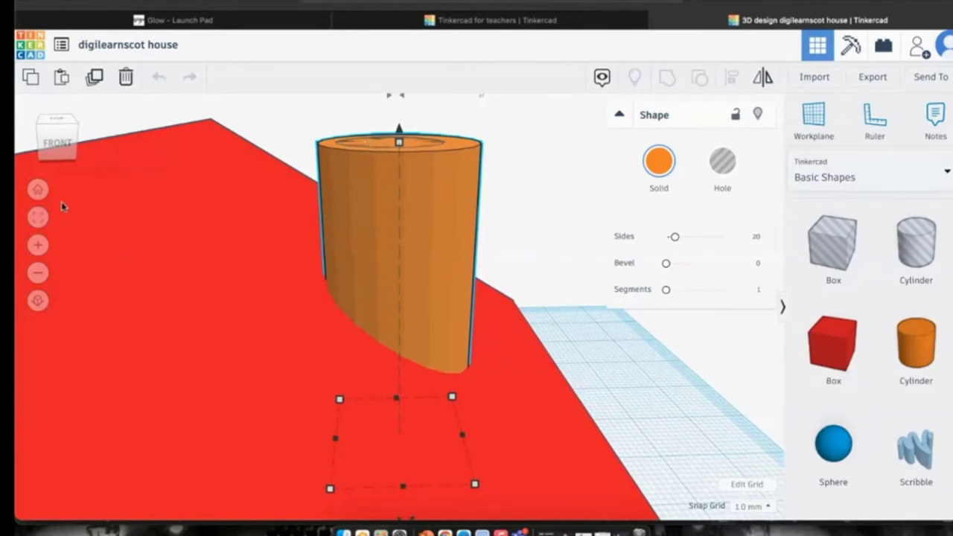
left_click(37, 301)
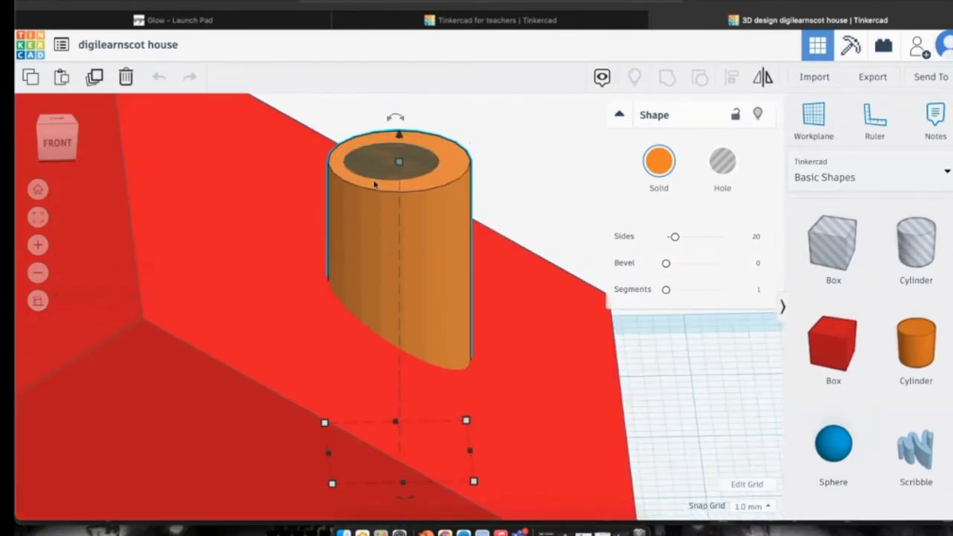
Return to the home view and orbit around the whole house.
mouse_move(387, 172)
left_mouse_down()
mouse_move(396, 168)
mouse_move(386, 168)
left_mouse_up()
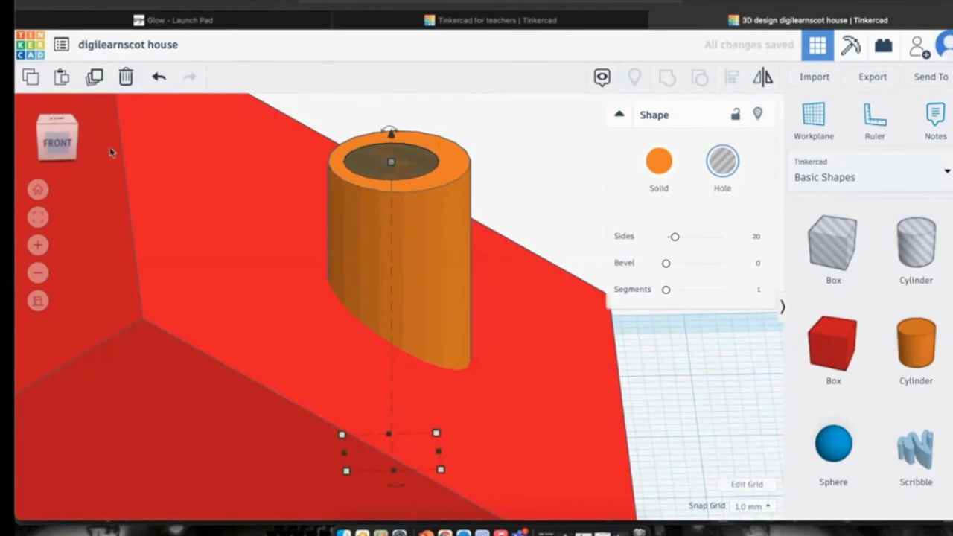
left_click(35, 191)
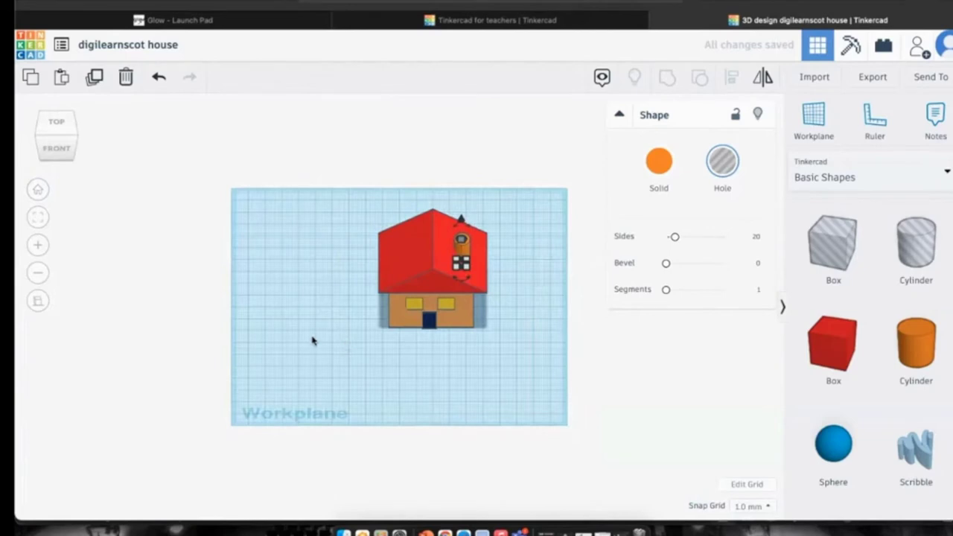
left_click(54, 149)
left_click_drag(53, 153, 60, 152)
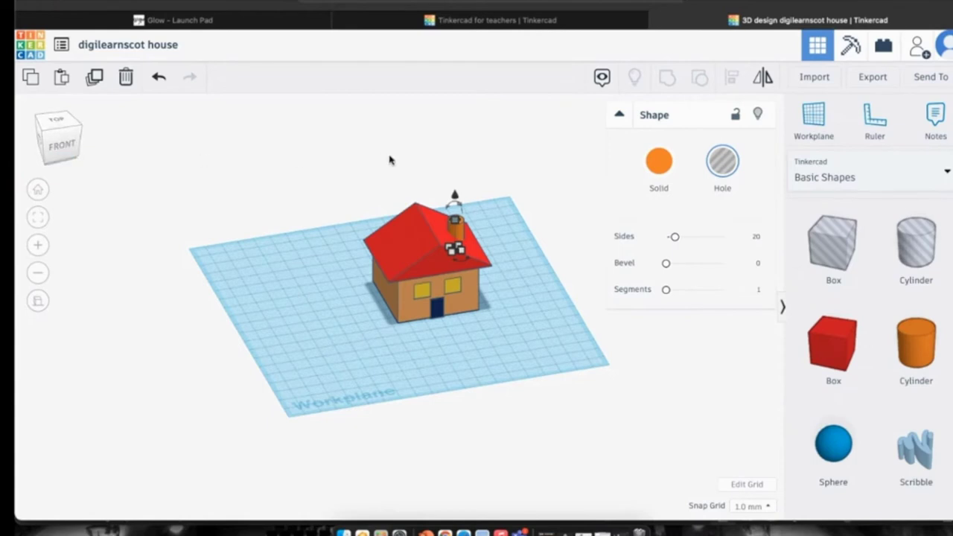
Collapse the chimney's Shape panel and browse down and back up the Basic Shapes library.
scroll(390, 157, "down", 1)
left_click(619, 114)
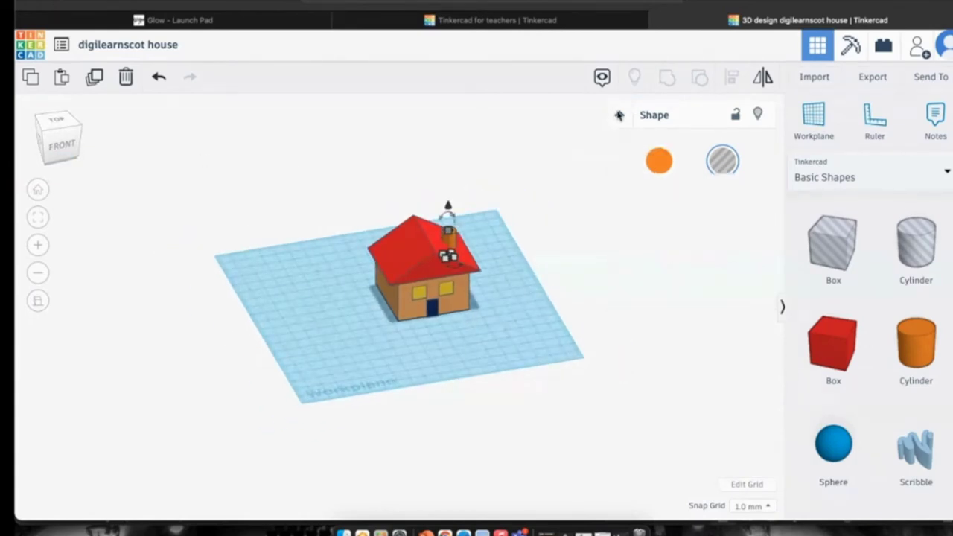
scroll(899, 208, "down", 2)
scroll(899, 208, "down", 3)
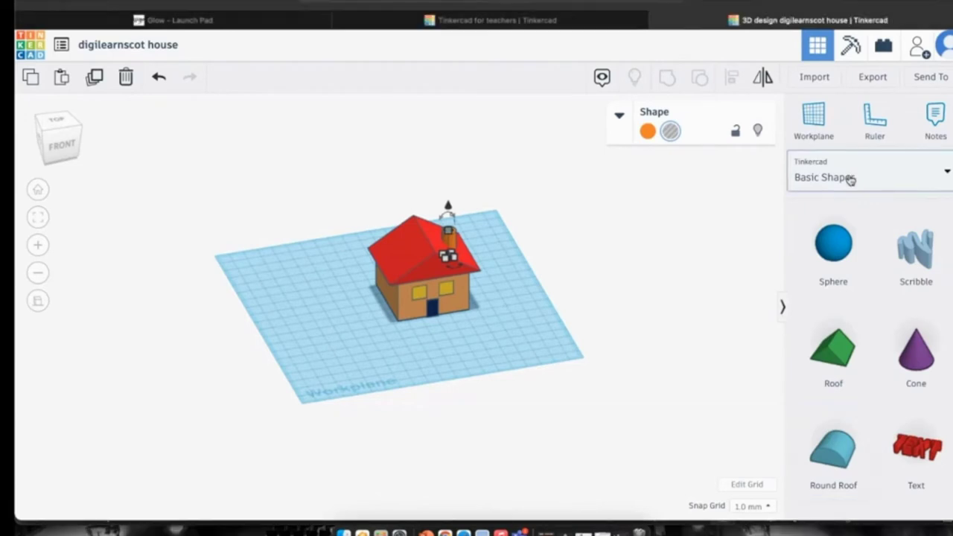
scroll(842, 321, "down", 5)
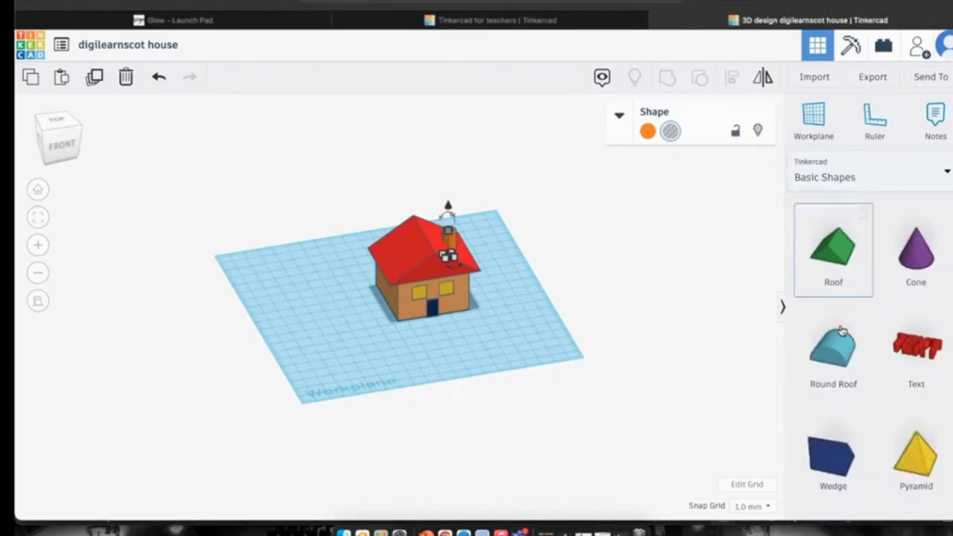
scroll(842, 331, "down", 5)
scroll(892, 345, "up", 4)
scroll(893, 346, "up", 4)
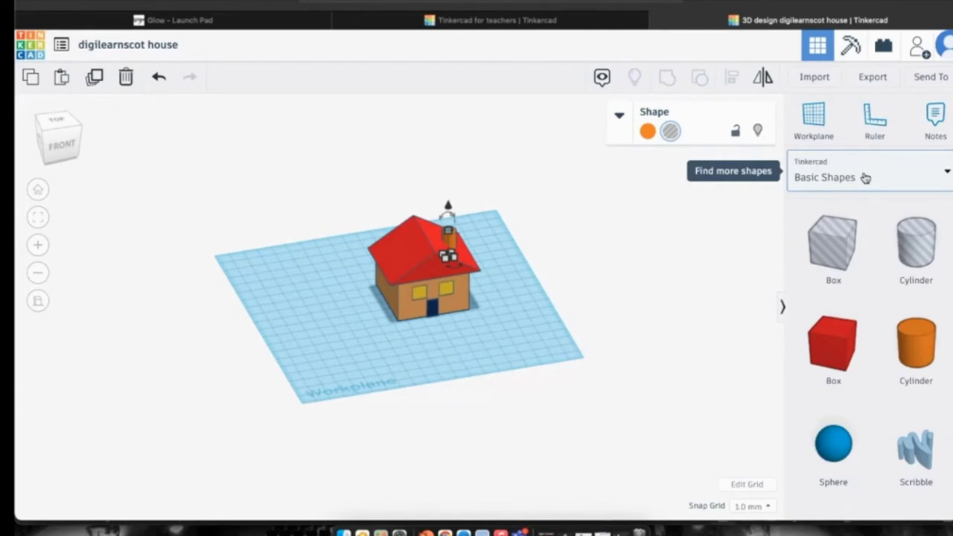
Preview Text and numbers, then choose Characters and browse shapes like Hand, Scuba Mask and Shades.
left_click(865, 177)
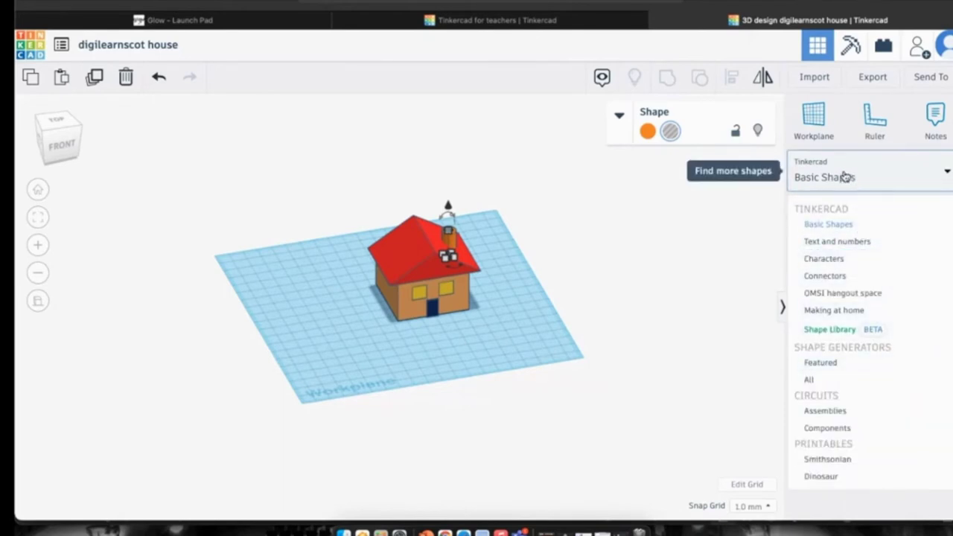
left_click(835, 242)
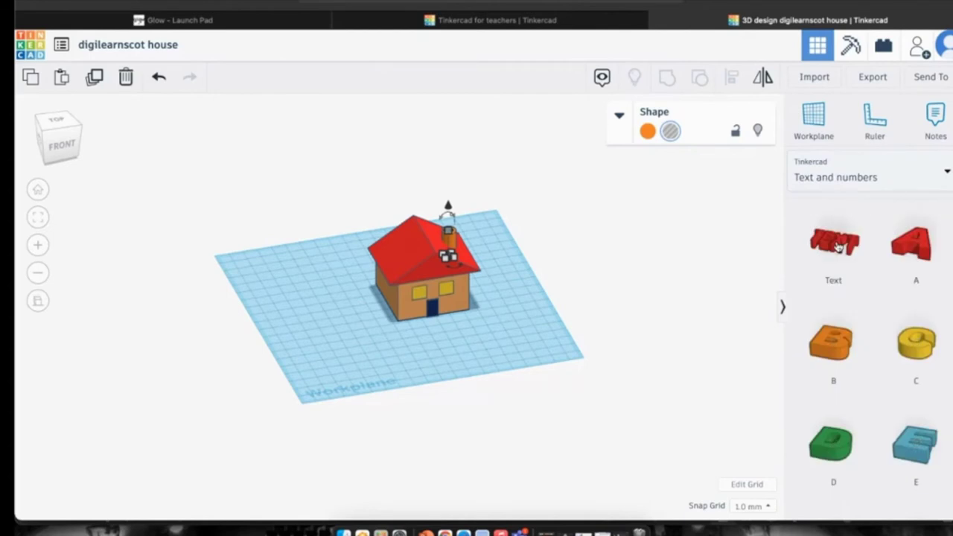
left_click(836, 179)
left_click(823, 261)
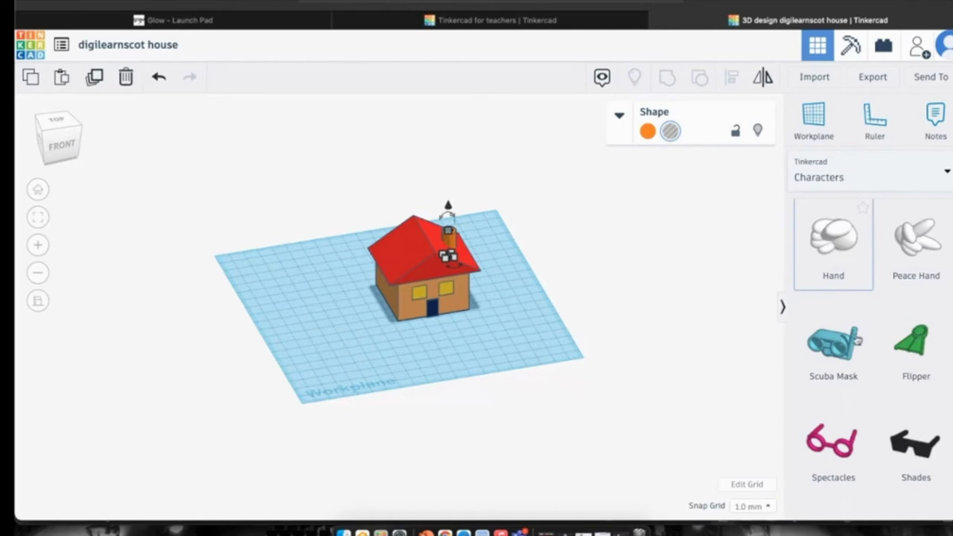
scroll(859, 343, "down", 3)
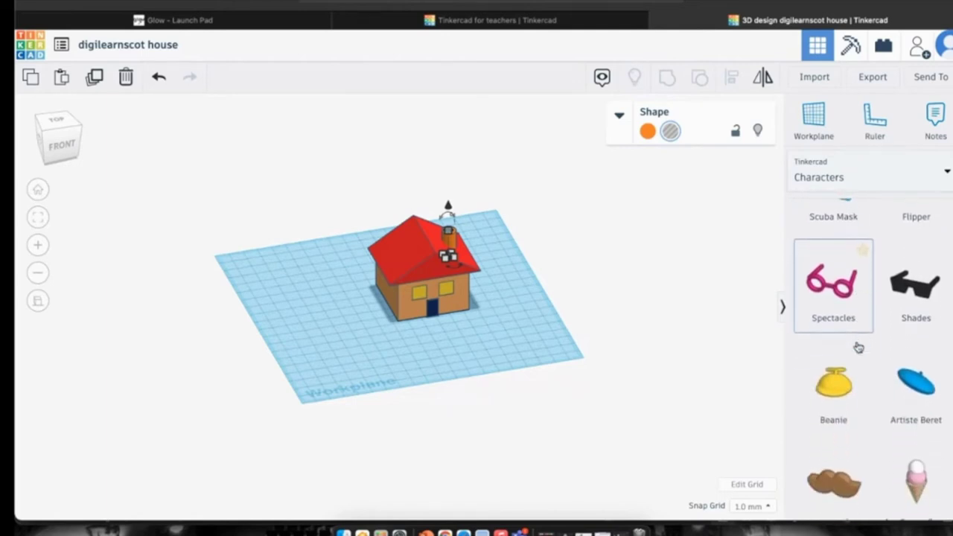
scroll(853, 365, "down", 5)
scroll(853, 377, "down", 2)
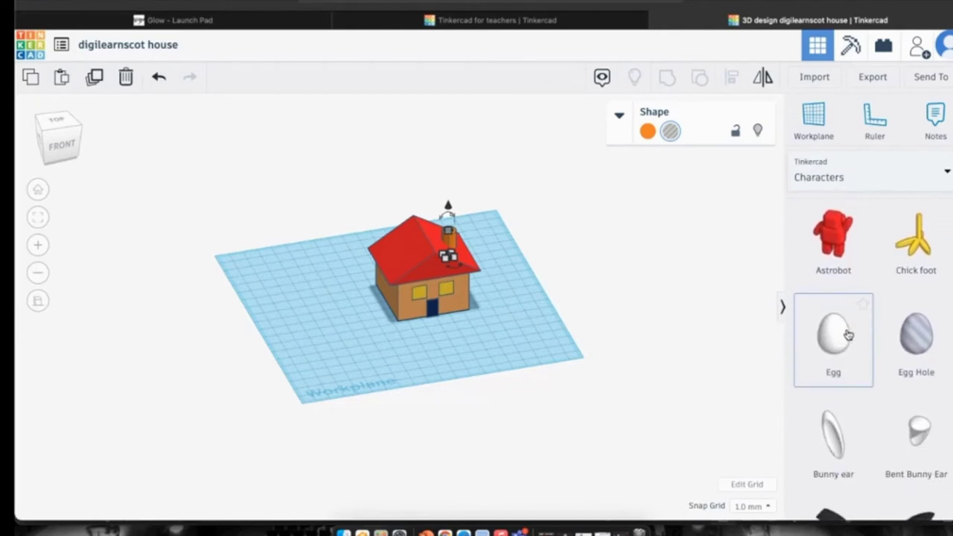
scroll(864, 341, "down", 1)
scroll(867, 342, "down", 4)
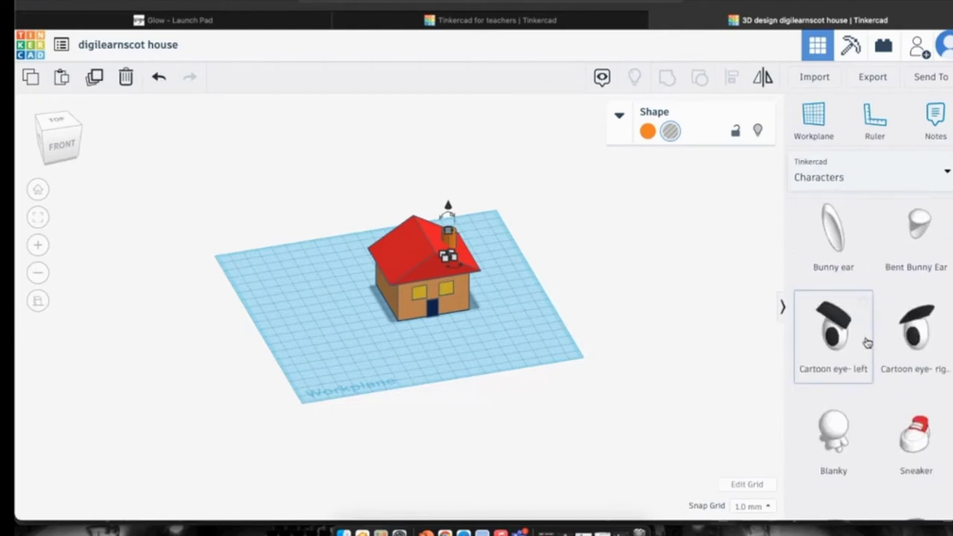
scroll(868, 343, "up", 10)
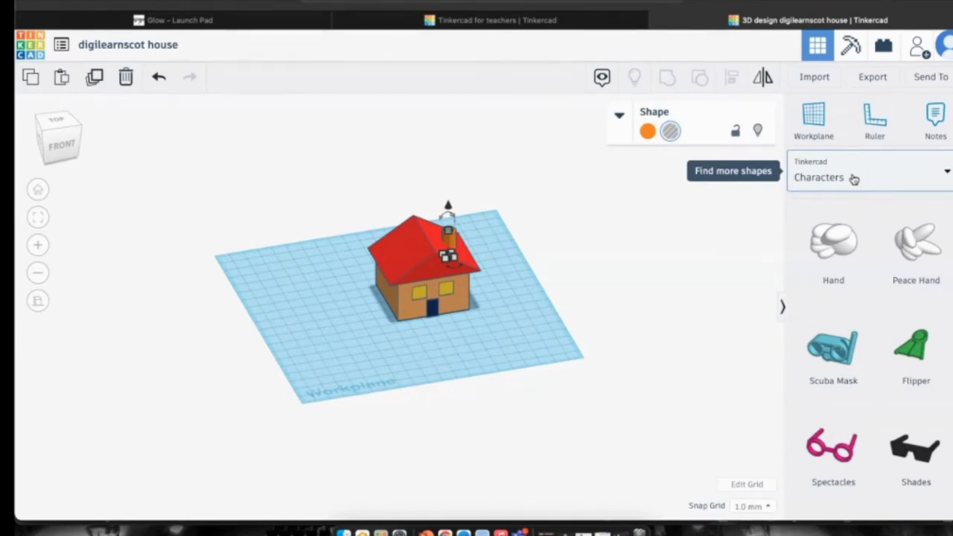
Choose the Connectors category, browse the category list, then close it and deselect the chimney.
left_click(855, 180)
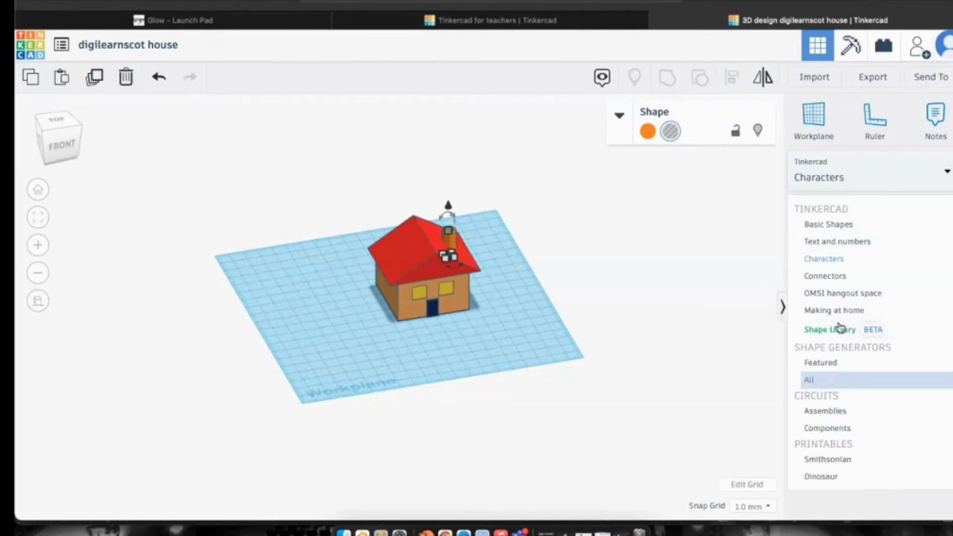
left_click(846, 277)
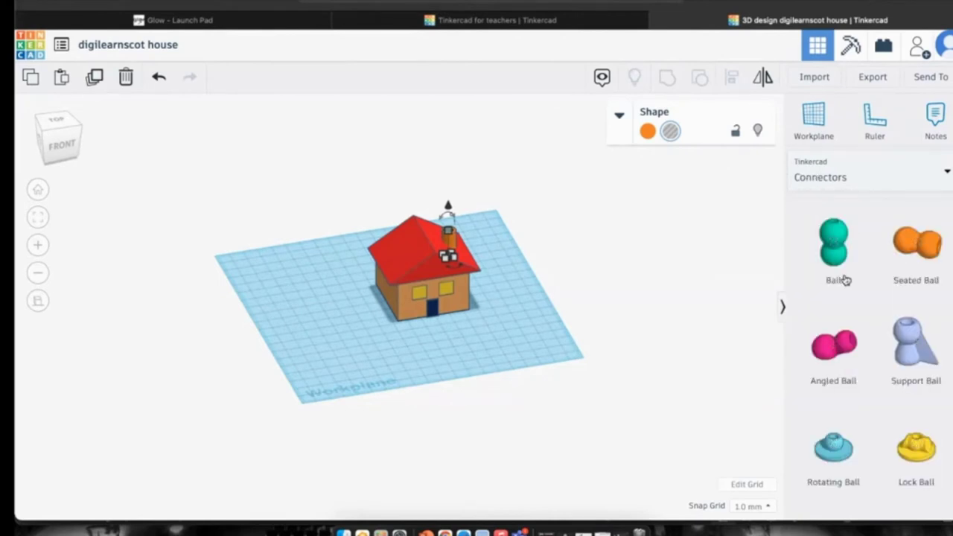
left_click(848, 170)
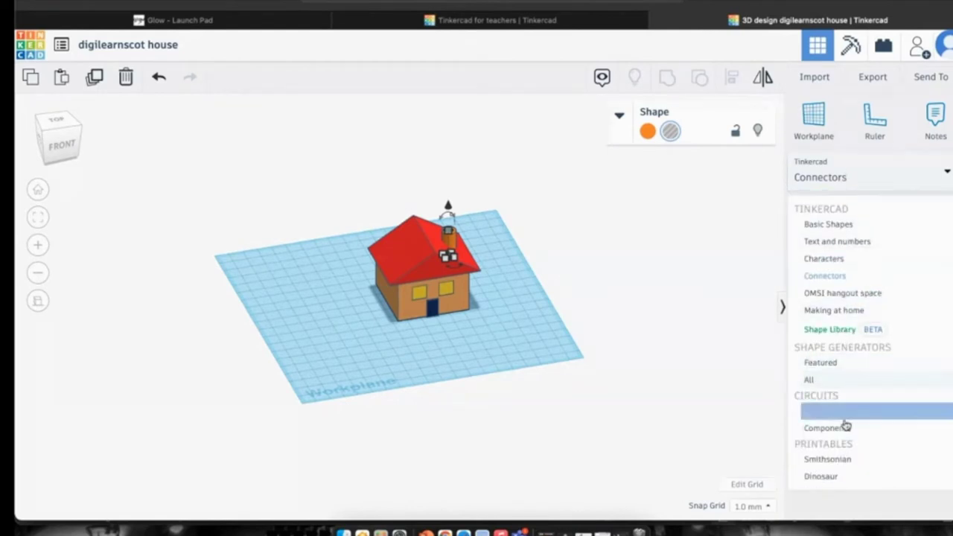
scroll(843, 275, "down", 1)
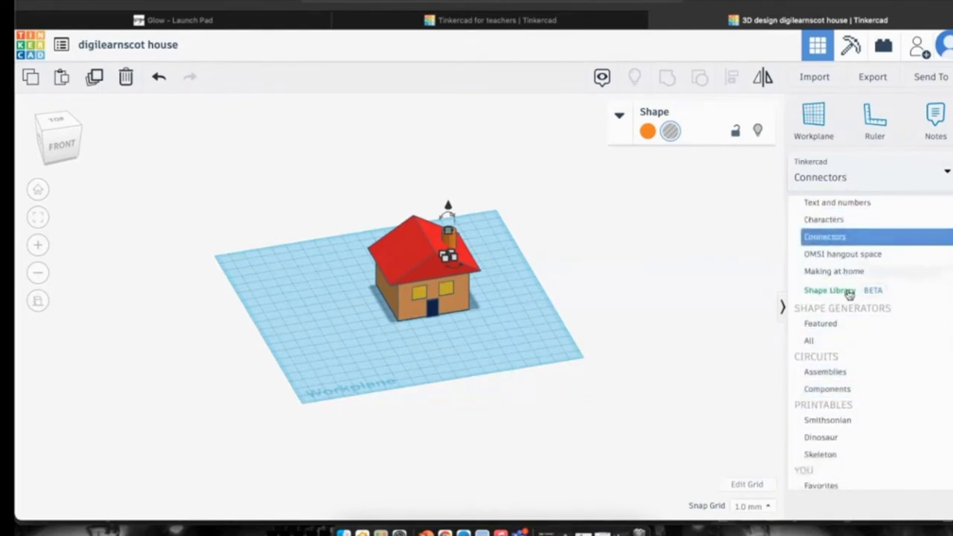
scroll(844, 408, "down", 1)
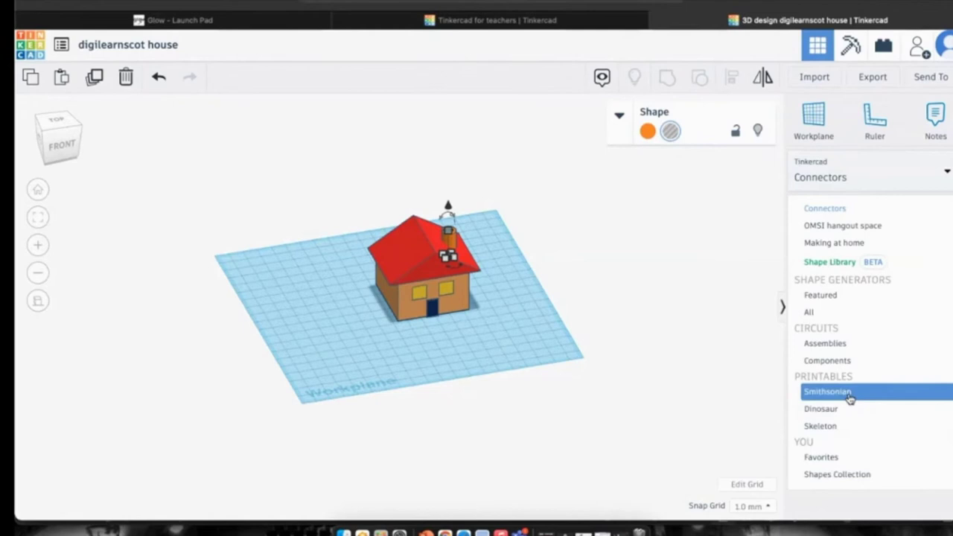
scroll(851, 398, "up", 2)
scroll(851, 398, "down", 2)
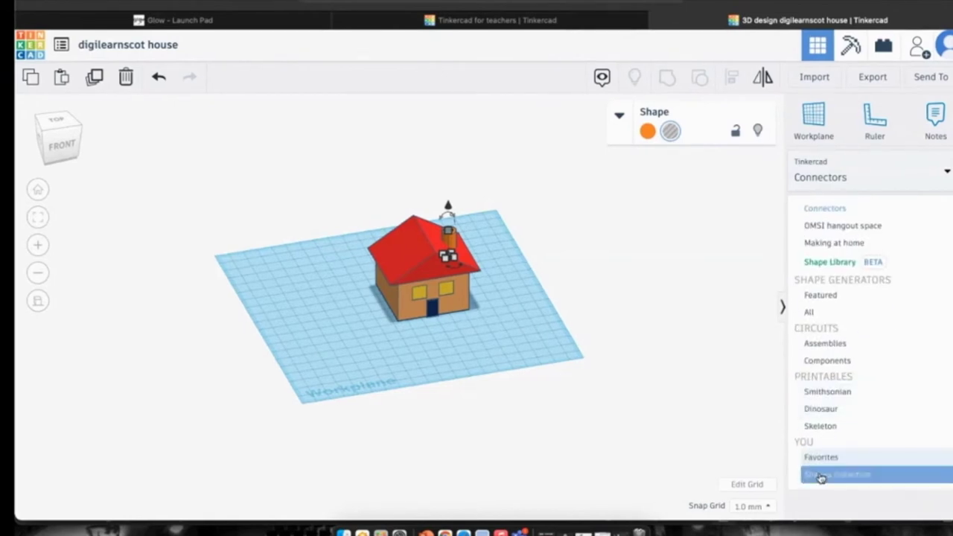
scroll(852, 228, "up", 3)
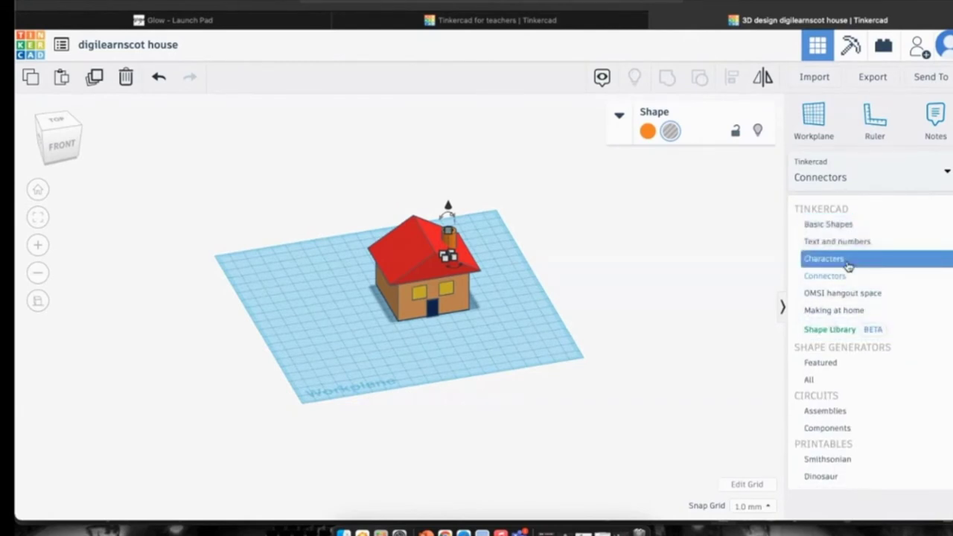
left_click(452, 340)
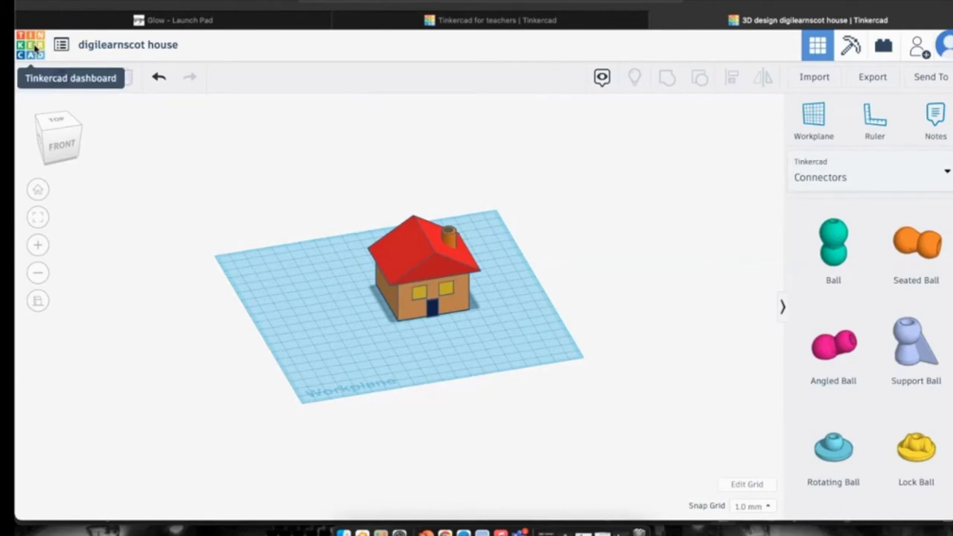
Go back to the dashboard and start the blank design Tremendous Wolt-Krunk.
left_click(33, 47)
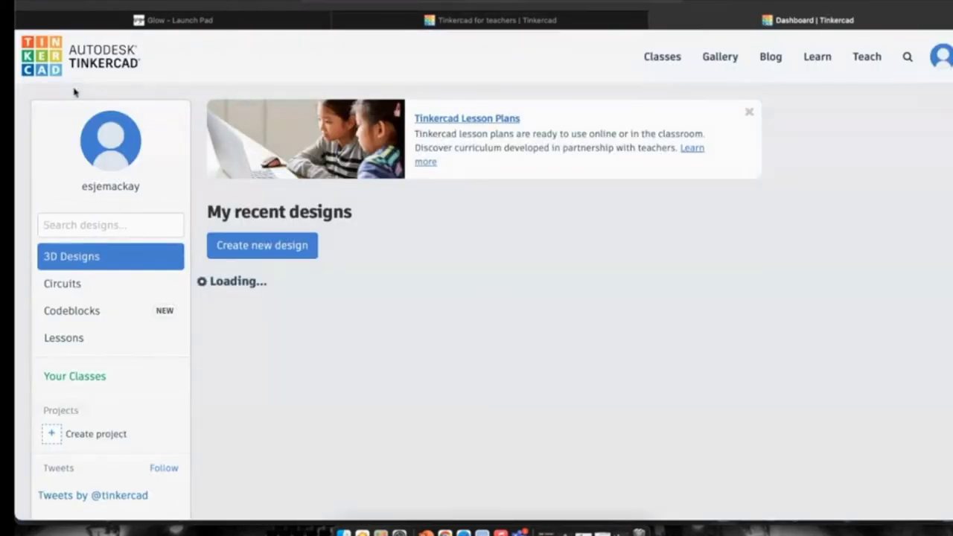
scroll(402, 319, "down", 3)
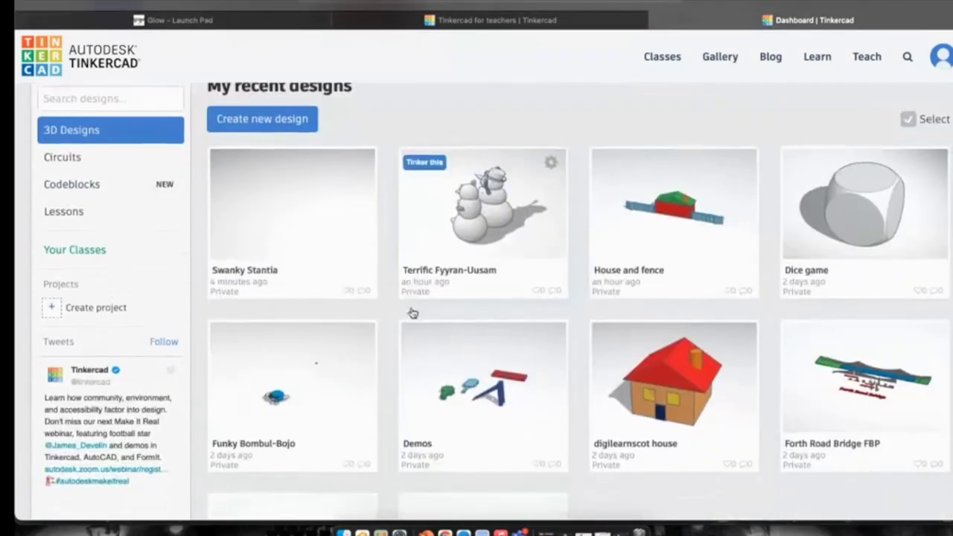
scroll(412, 312, "down", 3)
scroll(411, 311, "up", 5)
left_click(268, 235)
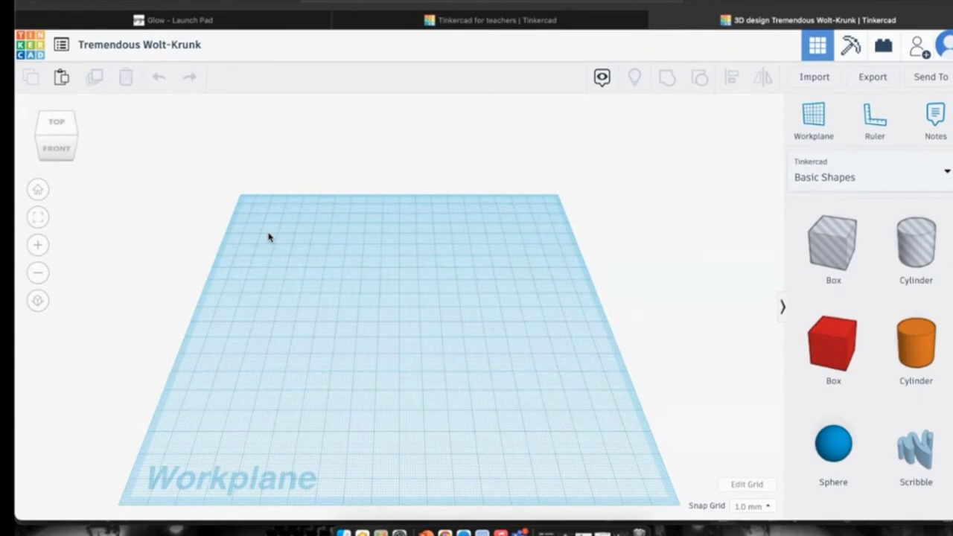
Place a red Box on the workplane and check its 20 mm height, width and length.
scroll(427, 270, "up", 5)
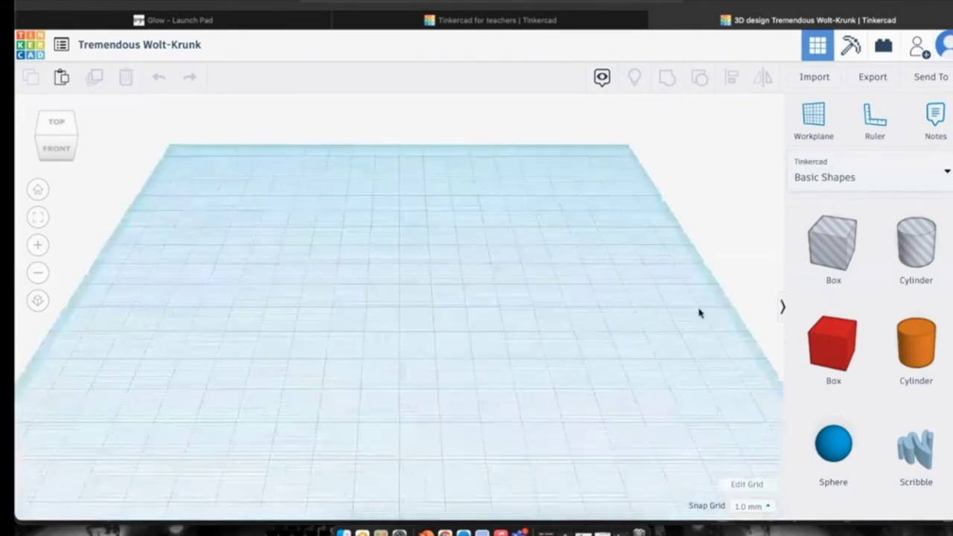
scroll(557, 263, "up", 2)
scroll(557, 263, "down", 2)
scroll(559, 265, "up", 1)
scroll(559, 264, "down", 1)
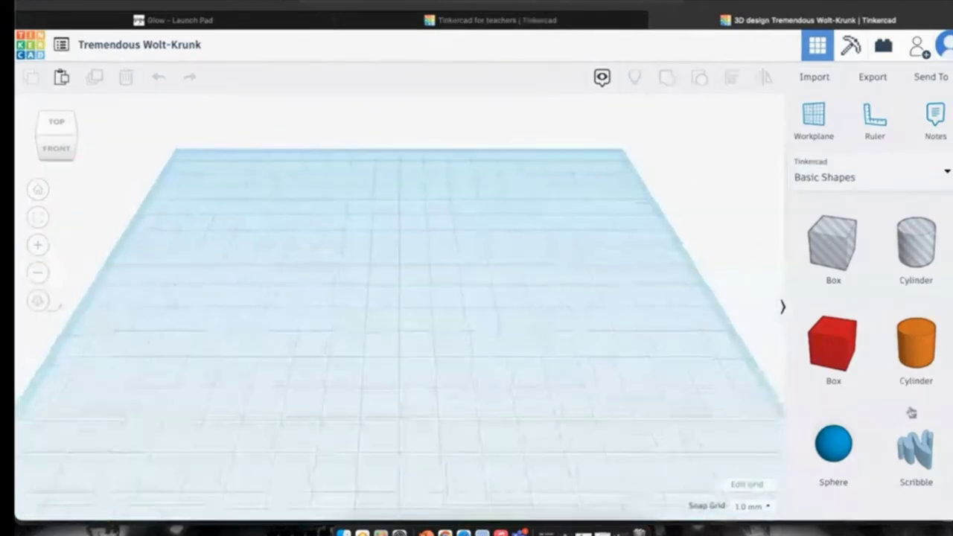
left_click_drag(853, 368, 309, 330)
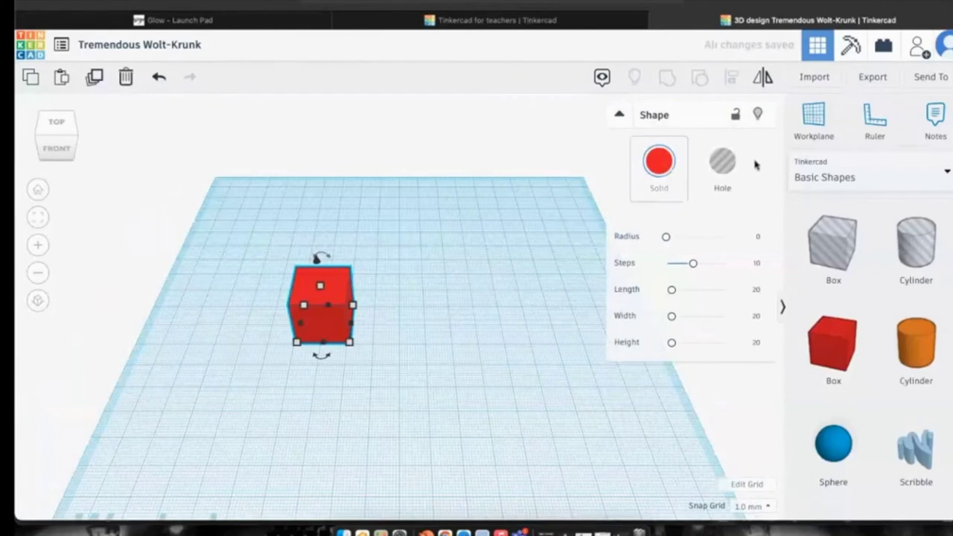
left_click(758, 343)
left_click(756, 316)
left_click(756, 290)
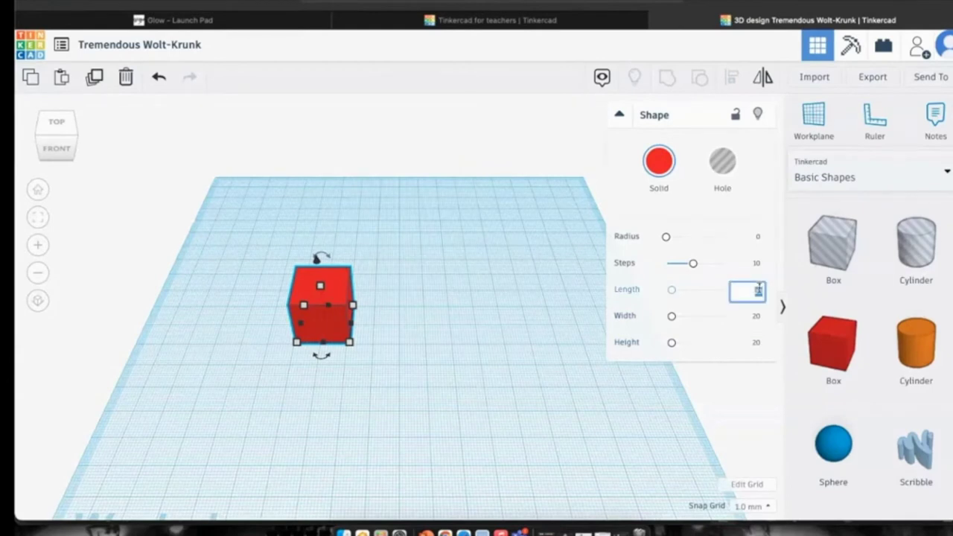
left_click(366, 356)
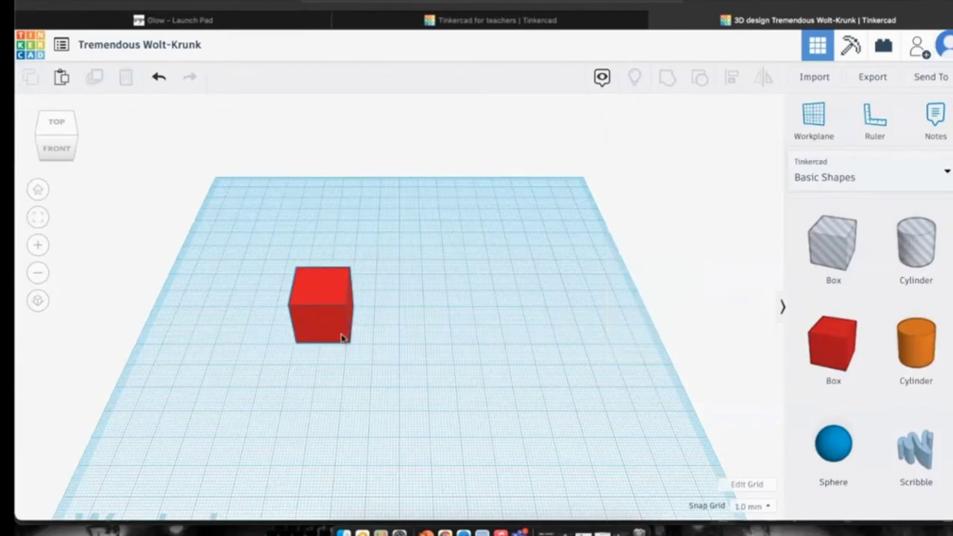
Stretch the box to 97 mm long and focus the view on it.
left_click(336, 334)
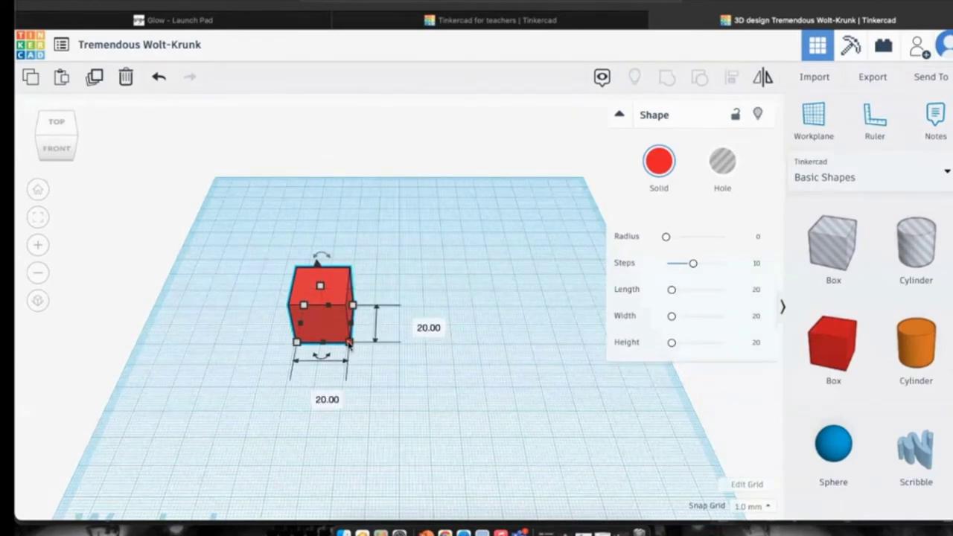
left_click_drag(350, 342, 551, 345)
key("f")
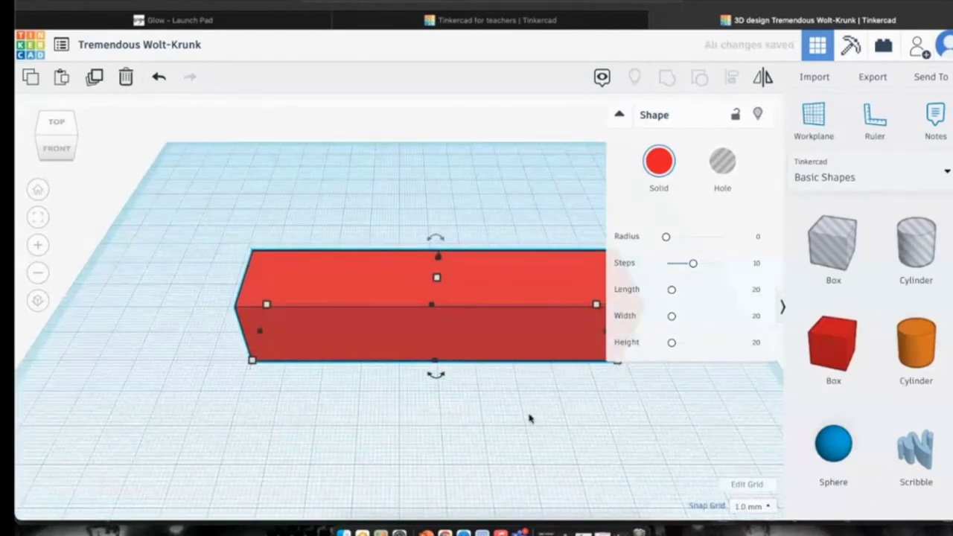
Lower the bar's height to 10 mm using the top handle.
mouse_move(435, 367)
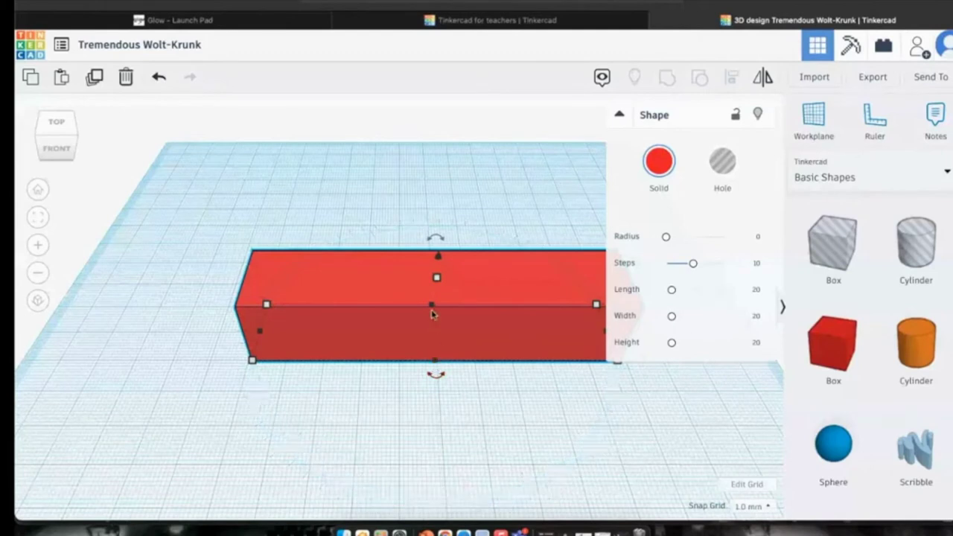
mouse_move(437, 280)
left_click_drag(438, 294, 439, 319)
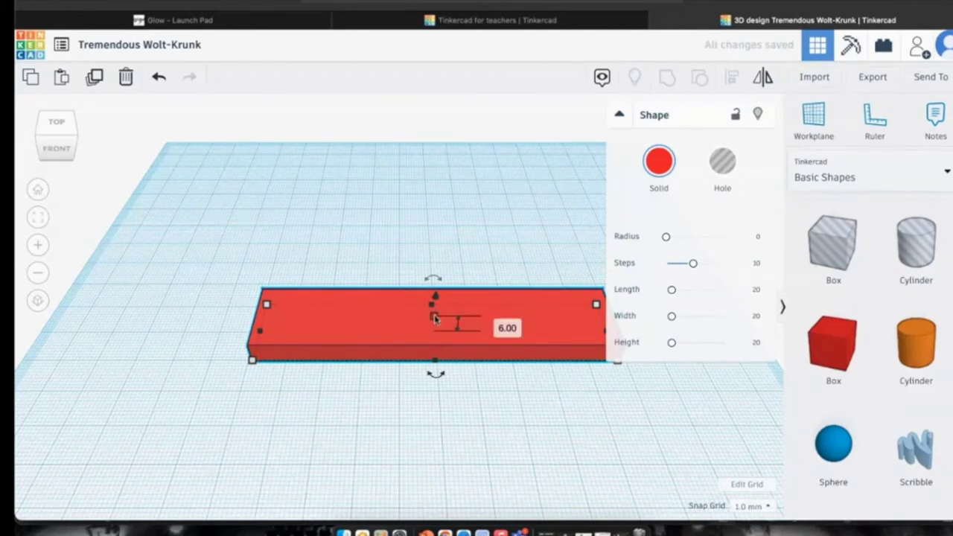
left_click_drag(435, 318, 461, 324)
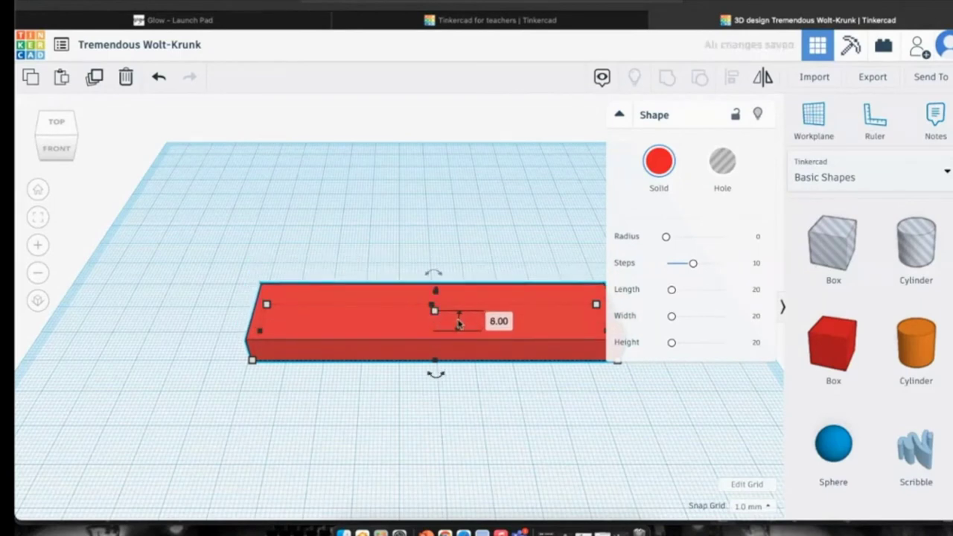
left_click(619, 114)
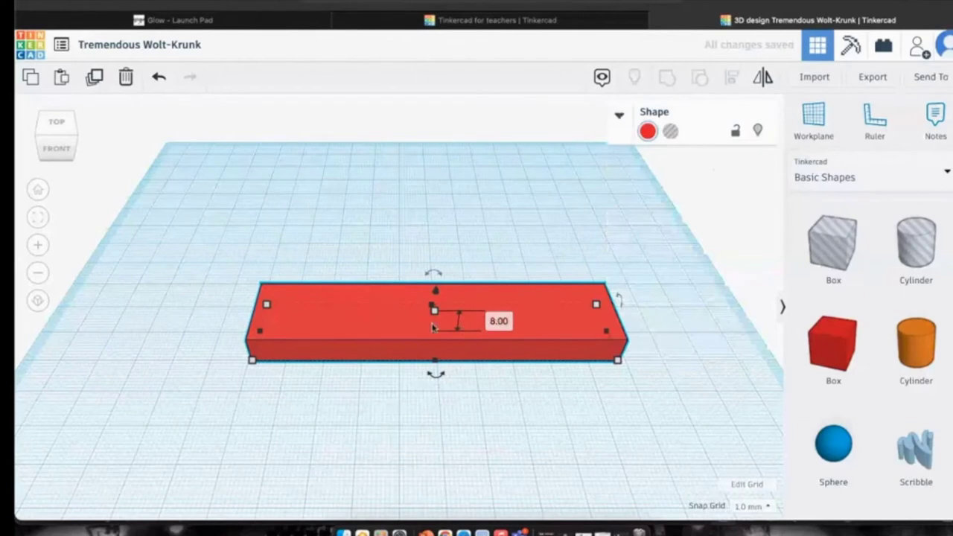
left_click_drag(435, 309, 436, 309)
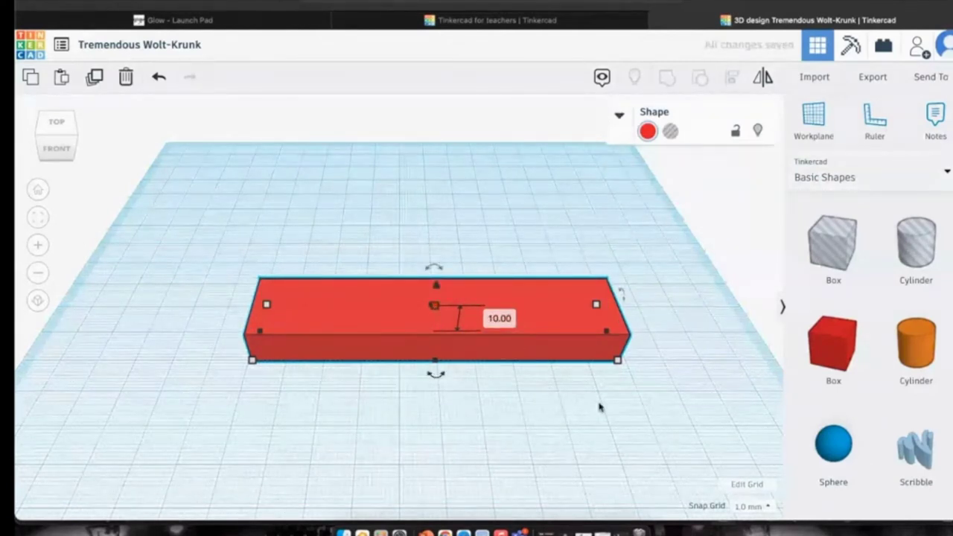
Set the bar's length to 100 mm in the length field.
mouse_move(618, 362)
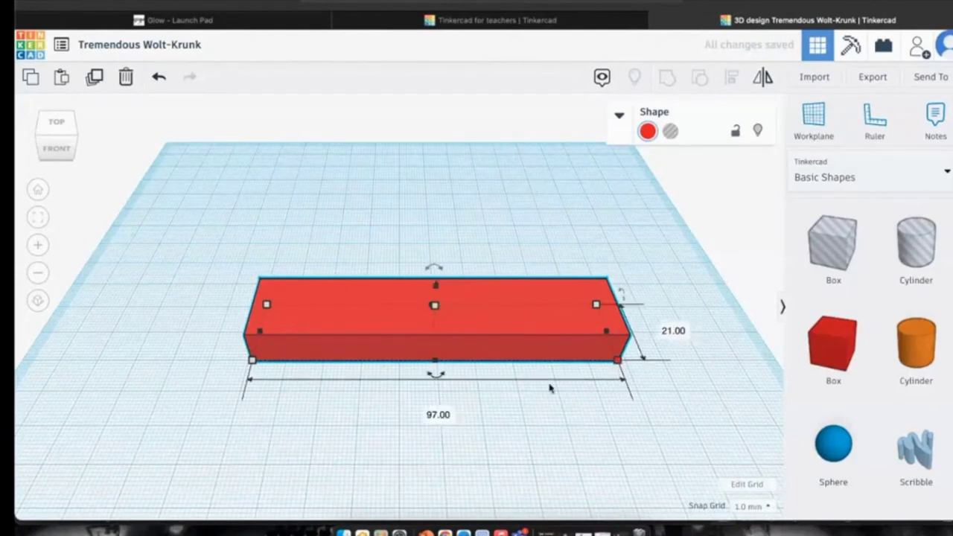
left_click(438, 415)
key("BackSpace")
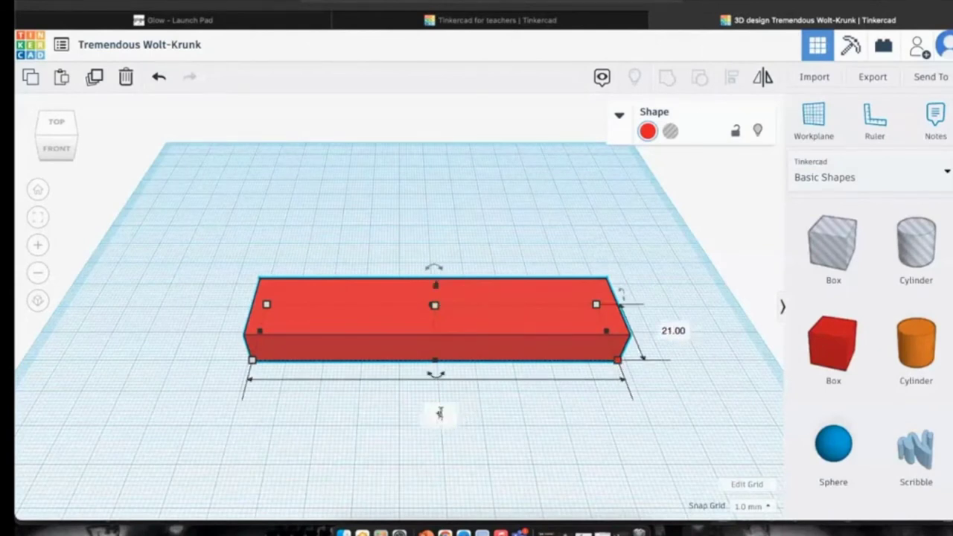
type("100")
key("Return")
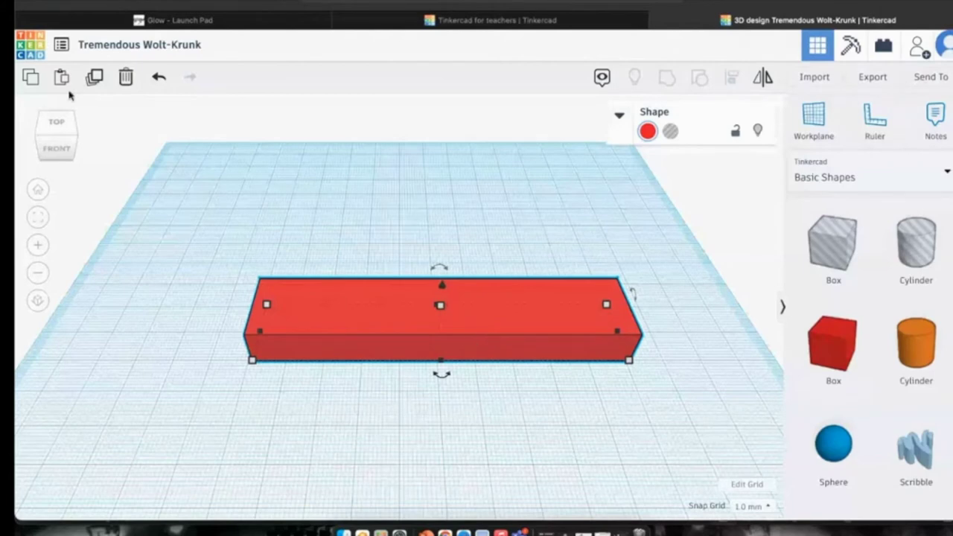
From a top-down view, stretch the bar to 110 mm long and 21 mm wide.
mouse_move(42, 134)
left_mouse_down()
mouse_move(65, 136)
mouse_move(43, 132)
mouse_move(41, 141)
left_mouse_up()
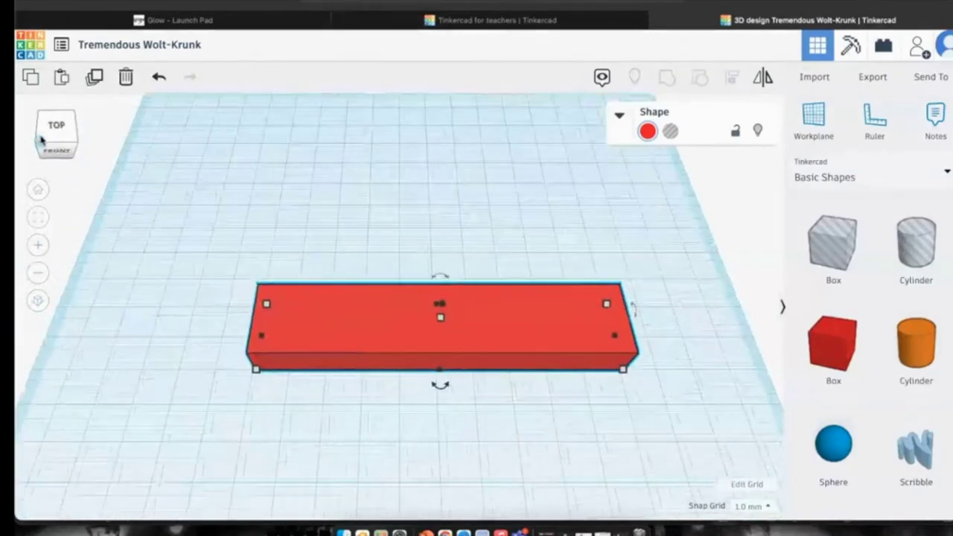
mouse_move(627, 370)
left_click_drag(624, 371, 662, 371)
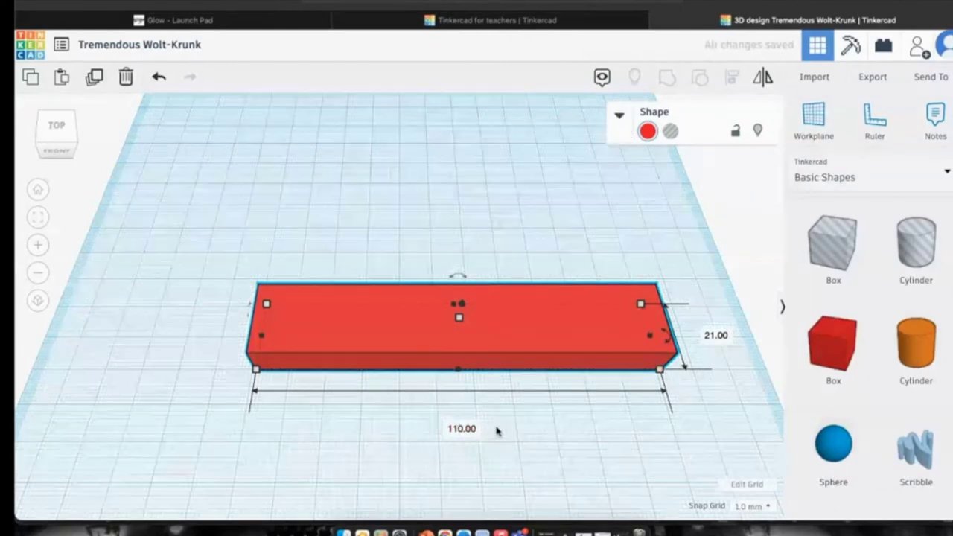
left_click(617, 115)
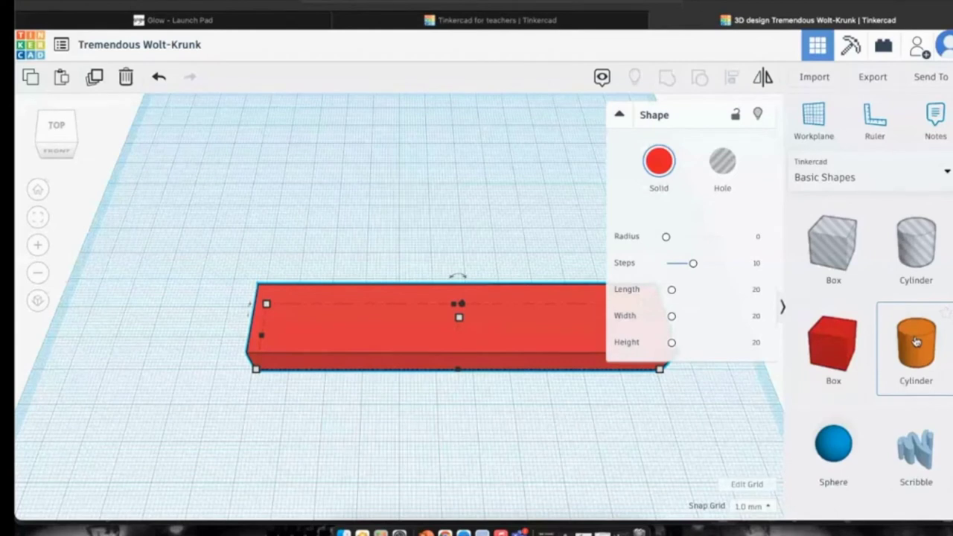
left_click(619, 114)
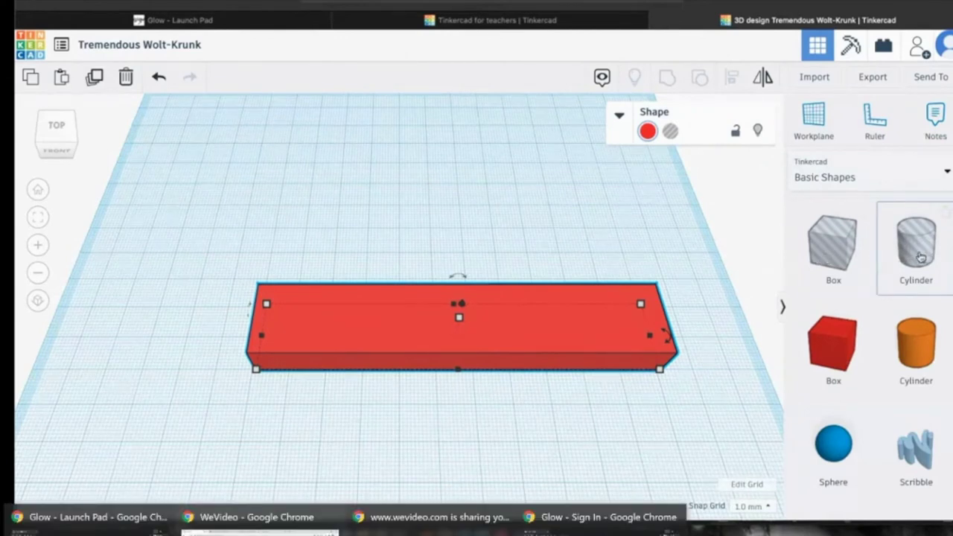
Try a cylinder hole at the bar's end, then undo back to the orange solid cylinder.
left_click_drag(925, 252, 377, 321)
left_click_drag(60, 143, 94, 127)
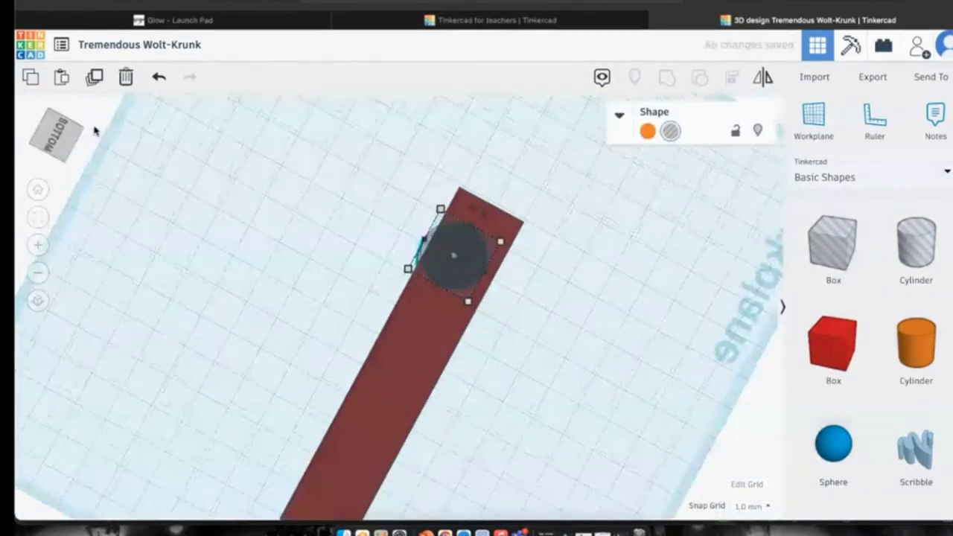
mouse_move(450, 257)
left_mouse_down()
mouse_move(464, 260)
mouse_move(447, 260)
mouse_move(457, 250)
left_mouse_up()
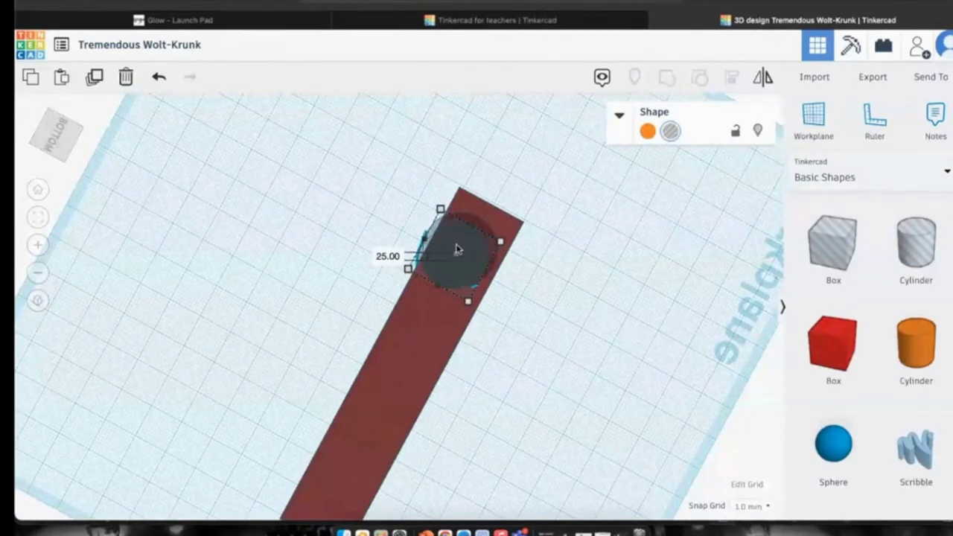
key("f")
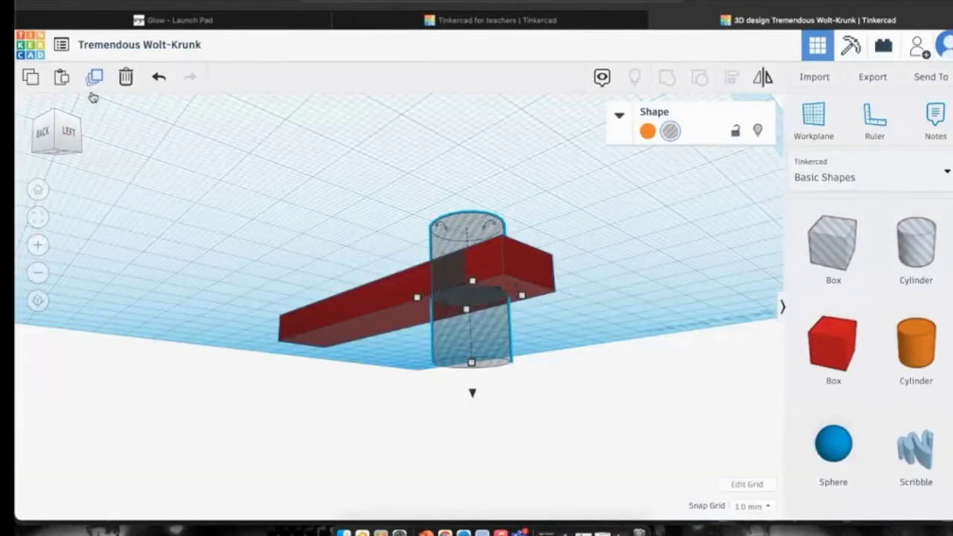
left_click(158, 78)
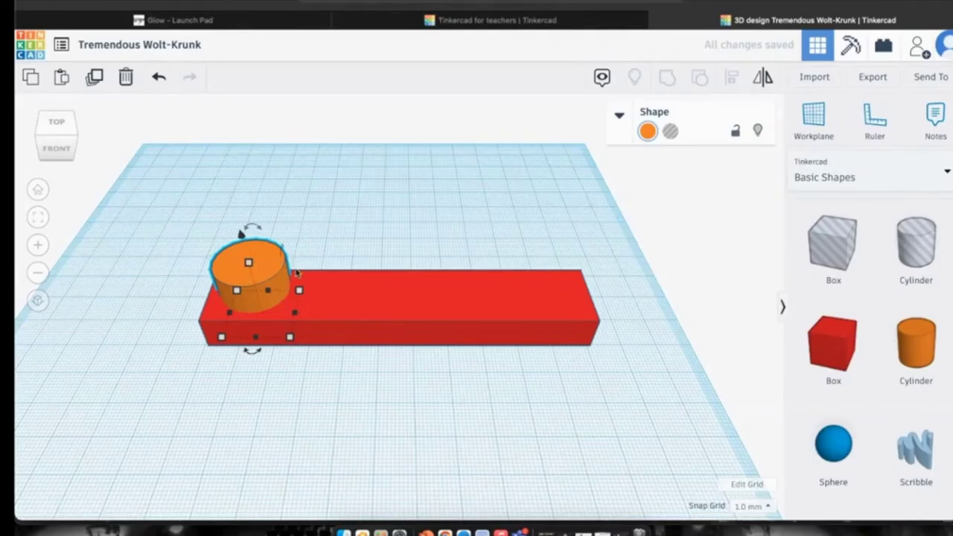
Make the cylinder green using the Shape colour presets.
left_click(647, 131)
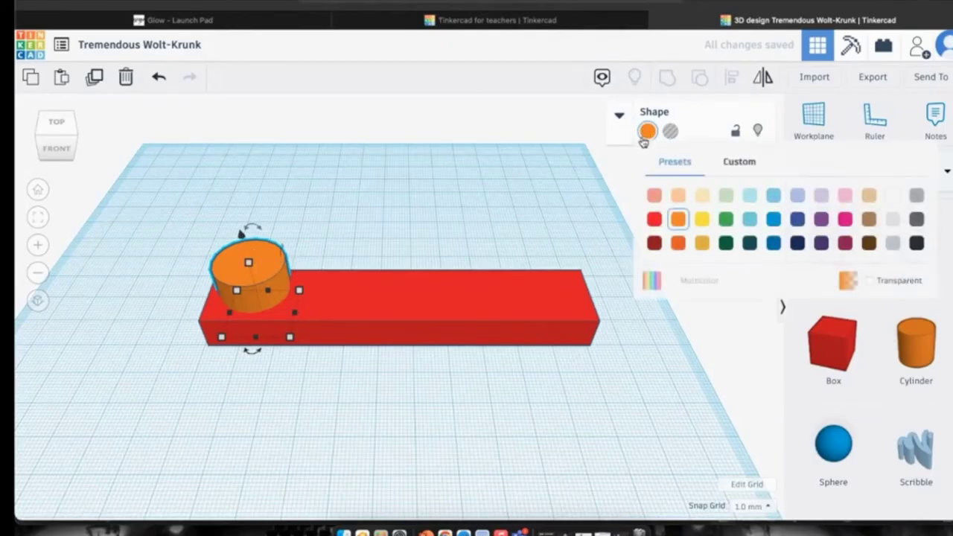
left_click(725, 219)
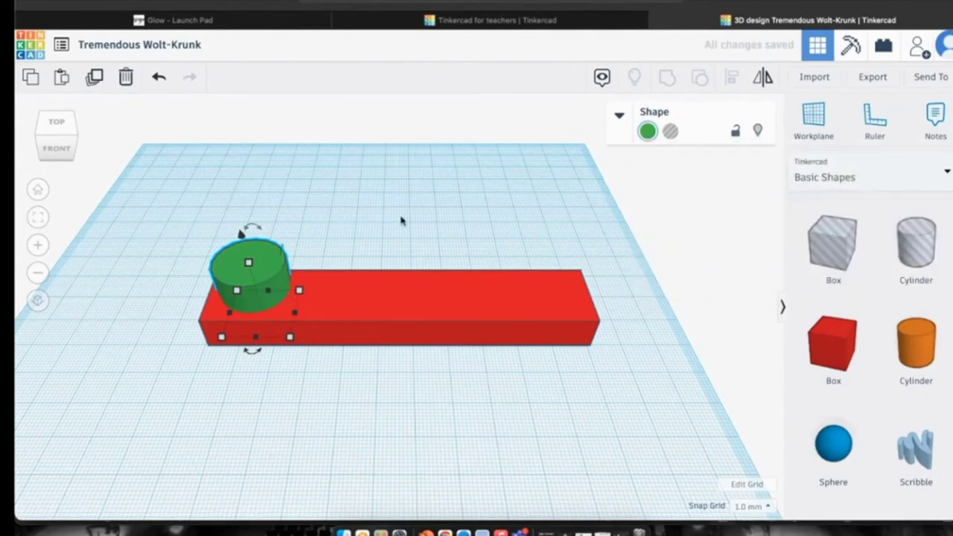
left_click(619, 117)
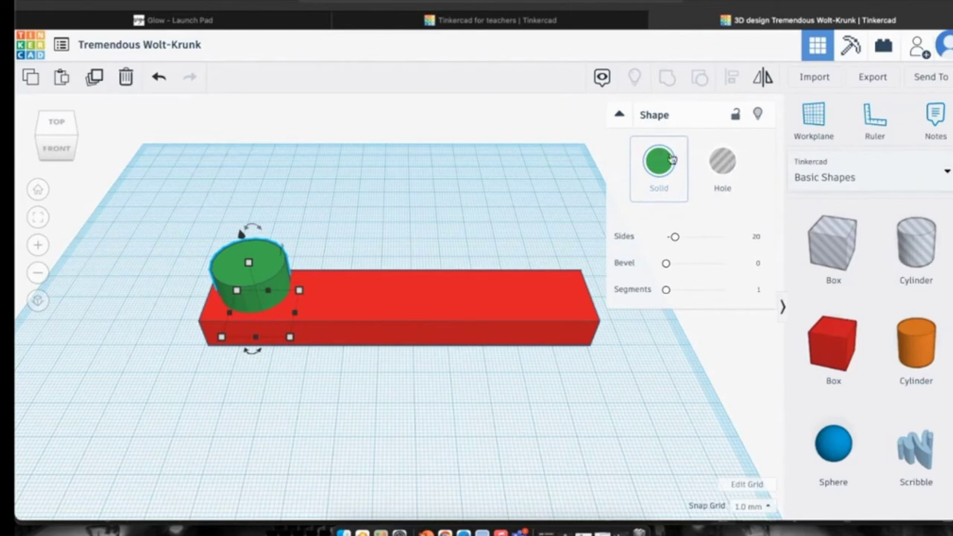
left_click(660, 160)
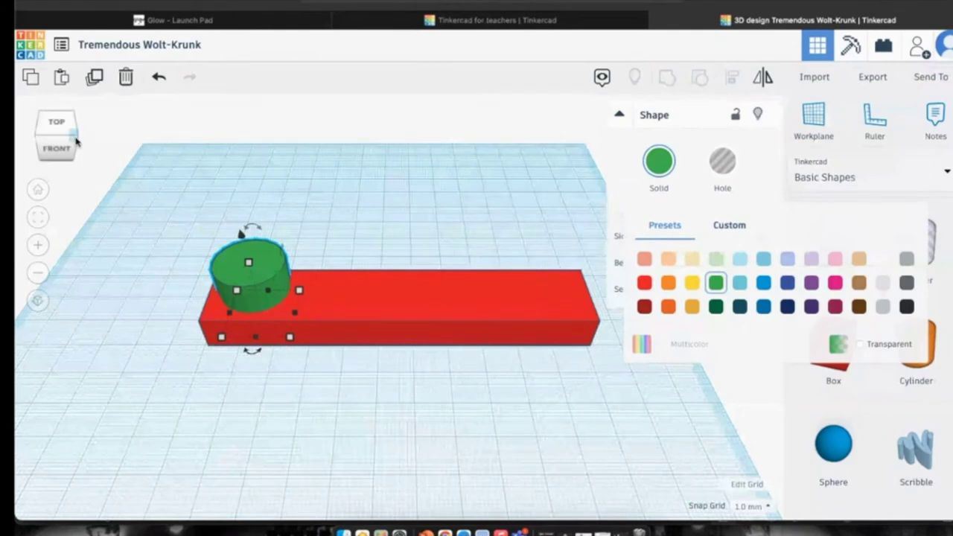
Slide the green cylinder to the left end of the red bar.
mouse_move(58, 142)
left_mouse_down()
mouse_move(71, 143)
mouse_move(58, 136)
left_mouse_up()
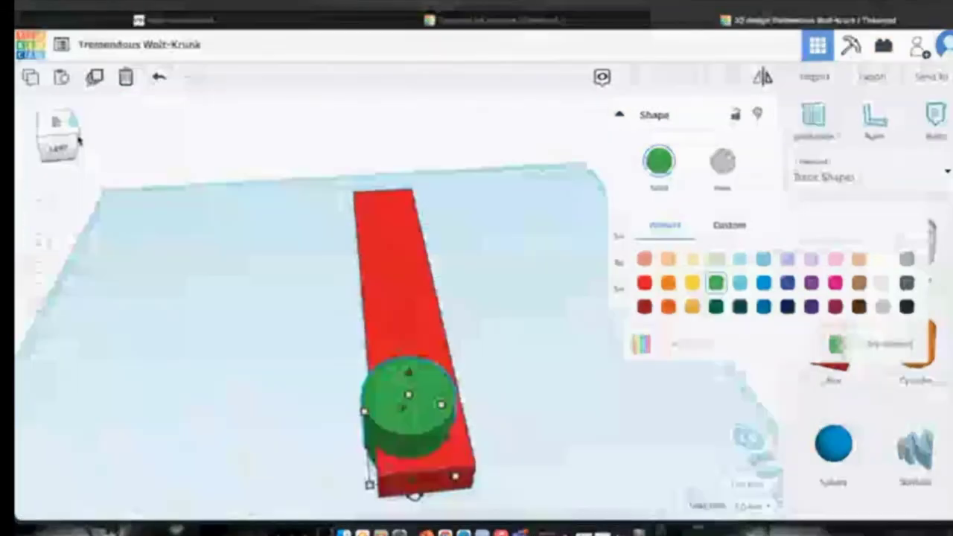
left_click_drag(385, 382, 400, 388)
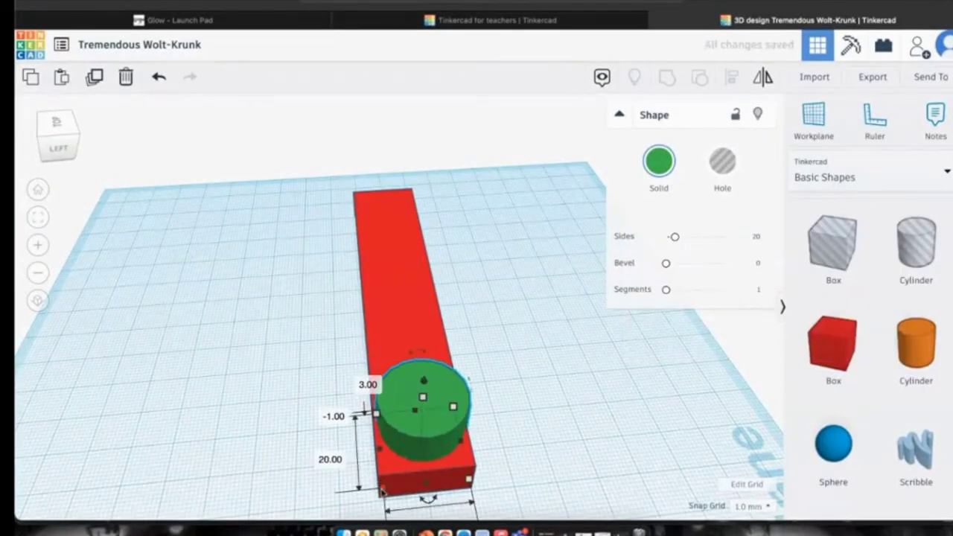
mouse_move(402, 426)
left_mouse_down()
mouse_move(412, 418)
mouse_move(400, 409)
left_mouse_up()
left_click_drag(77, 145, 55, 140)
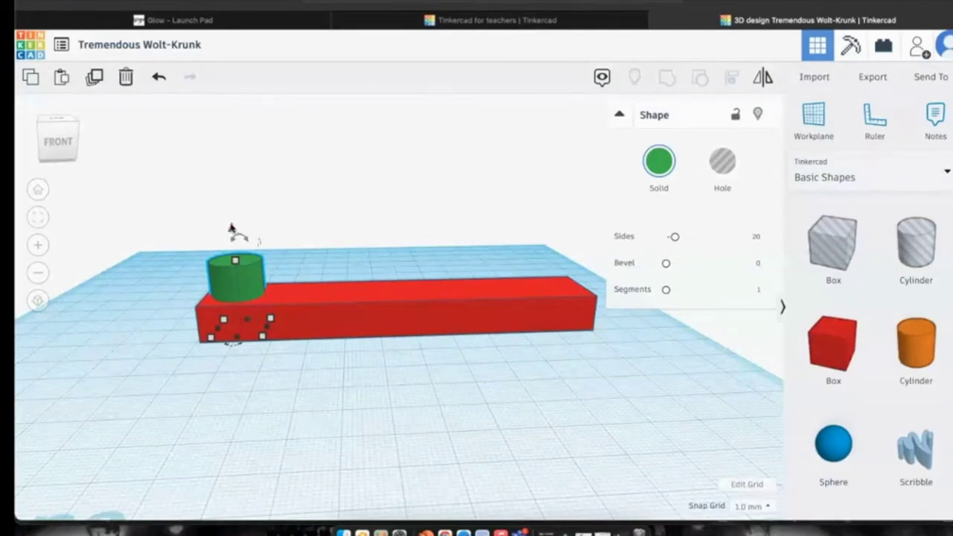
Set the cylinder's elevation to 0 so it rests on the workplane.
left_click_drag(231, 230, 235, 253)
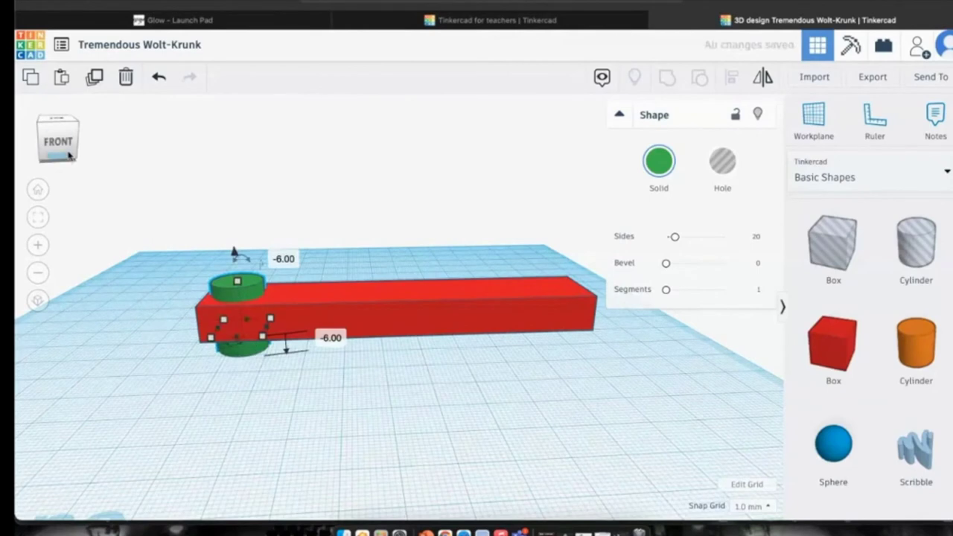
left_click(66, 152)
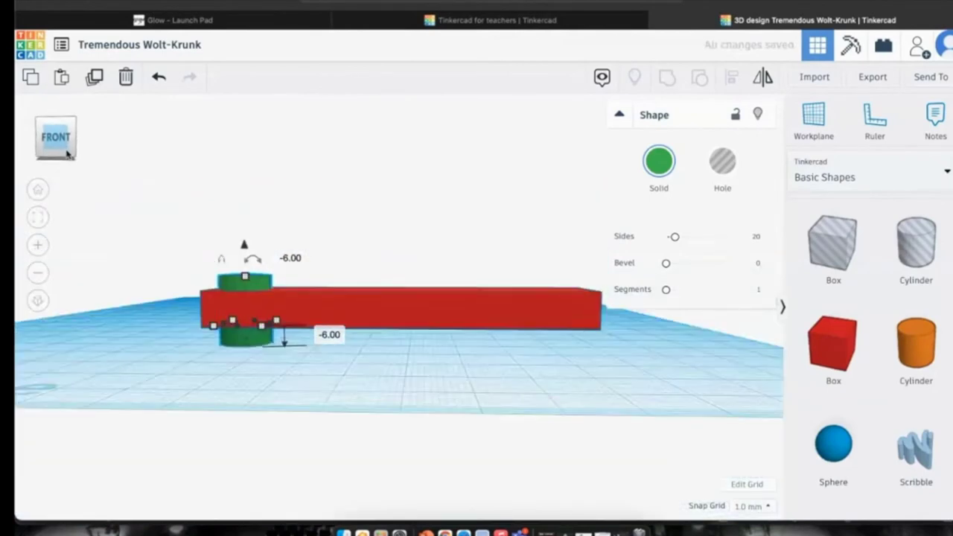
left_click(253, 341)
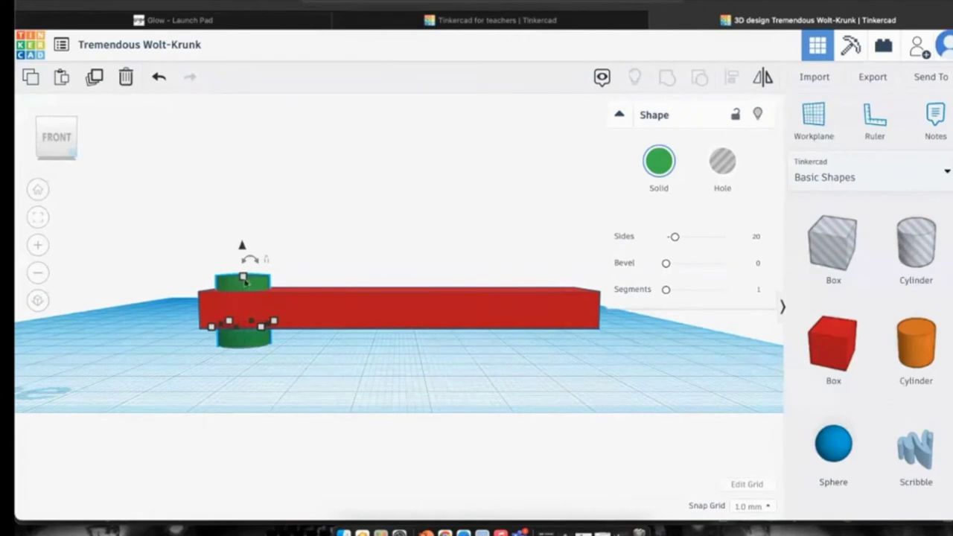
left_click(240, 246)
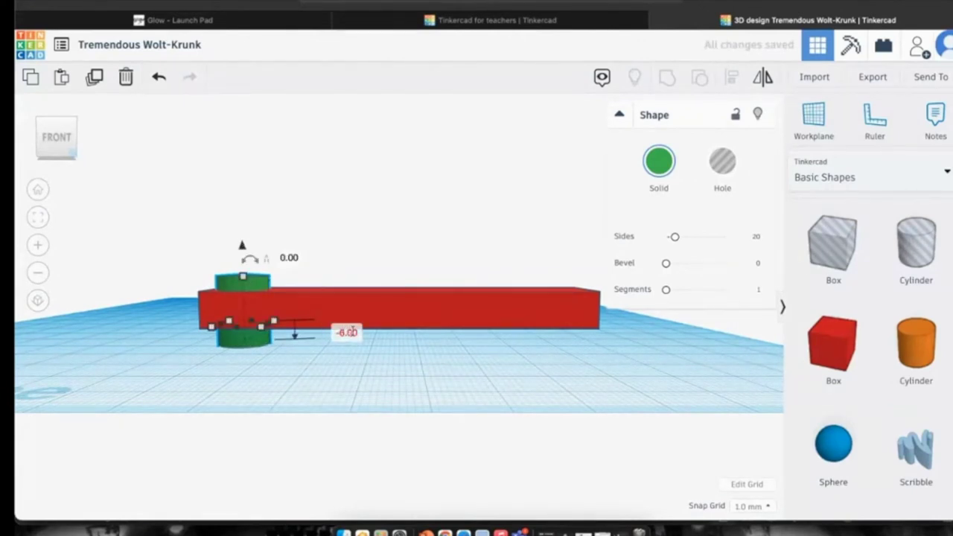
left_click(339, 332)
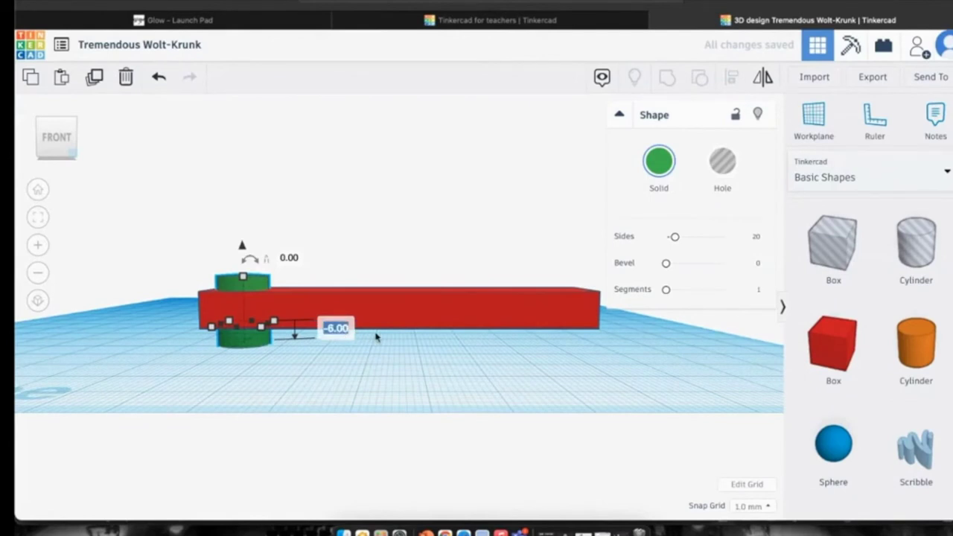
type("0")
key("Return")
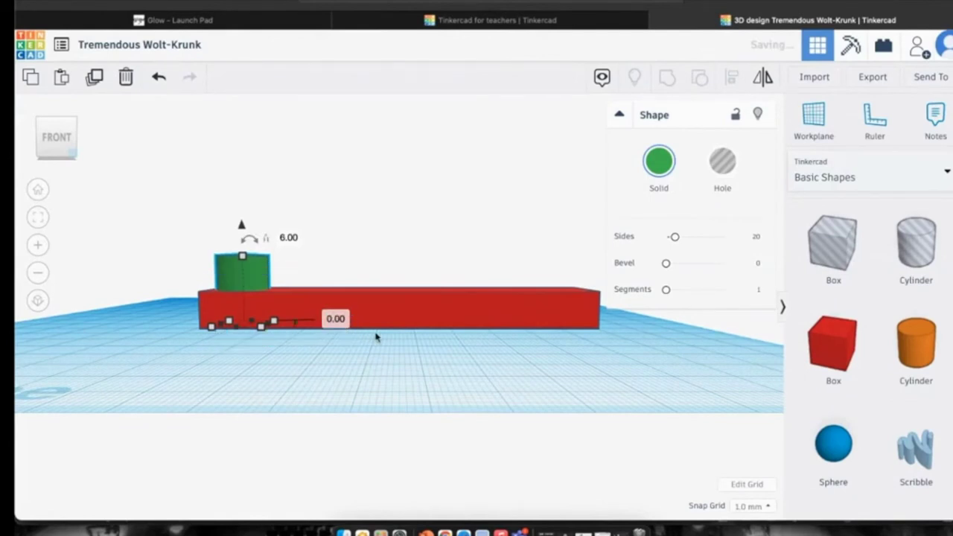
Shorten the cylinder to 14 mm tall.
scroll(361, 331, "down", 2)
scroll(361, 331, "down", 3)
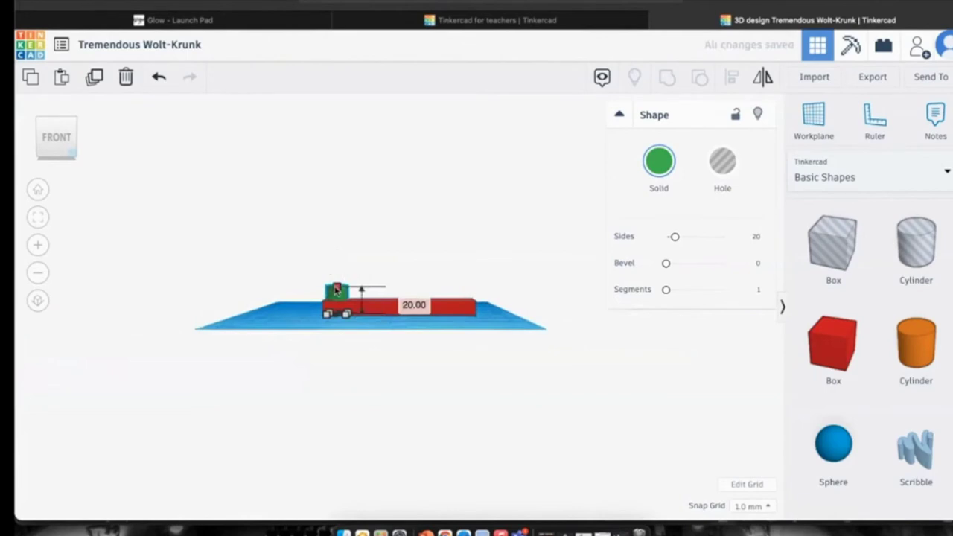
left_click_drag(335, 293, 337, 298)
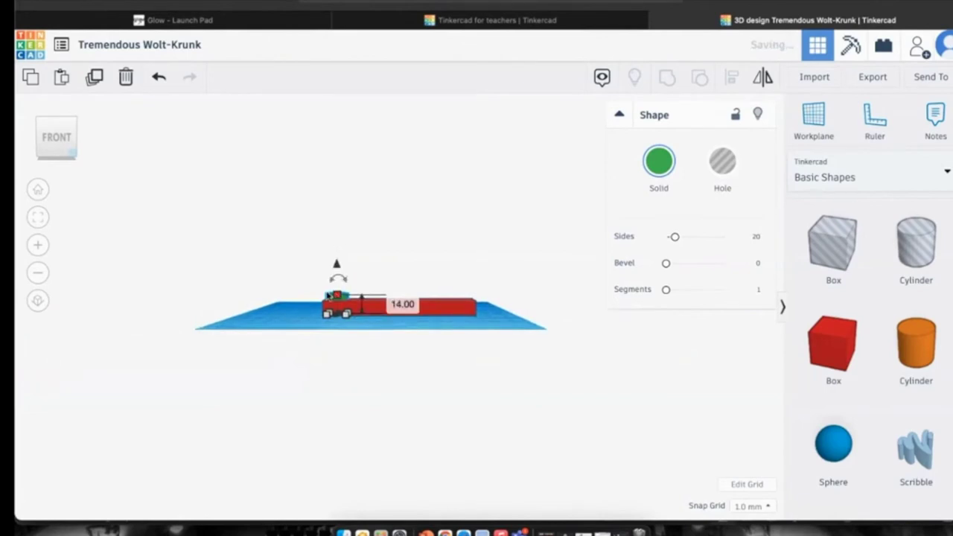
left_click(40, 220)
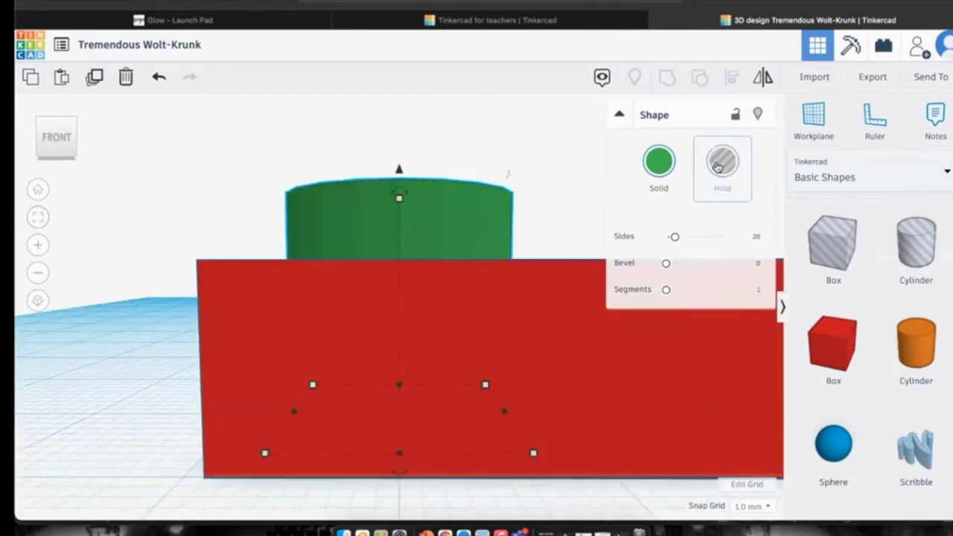
left_click(52, 134)
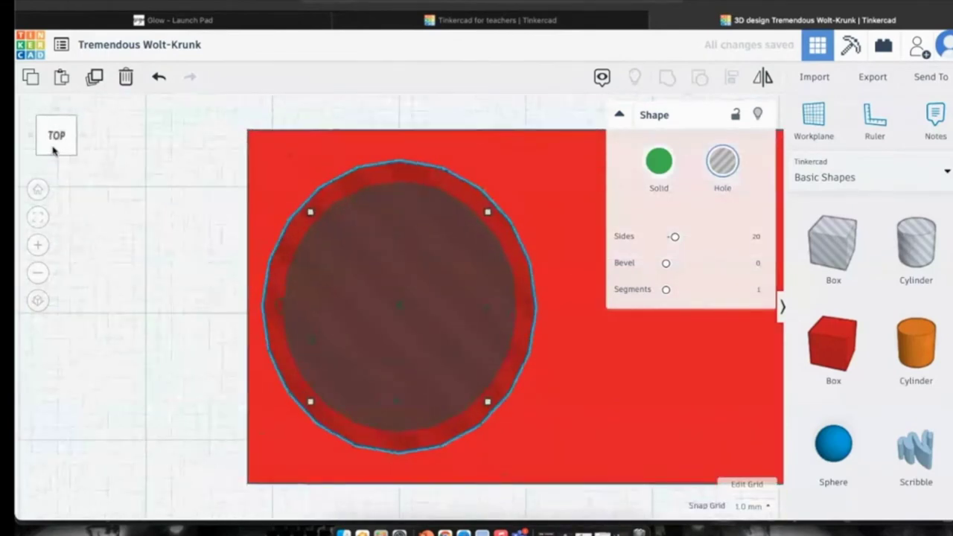
left_click(38, 190)
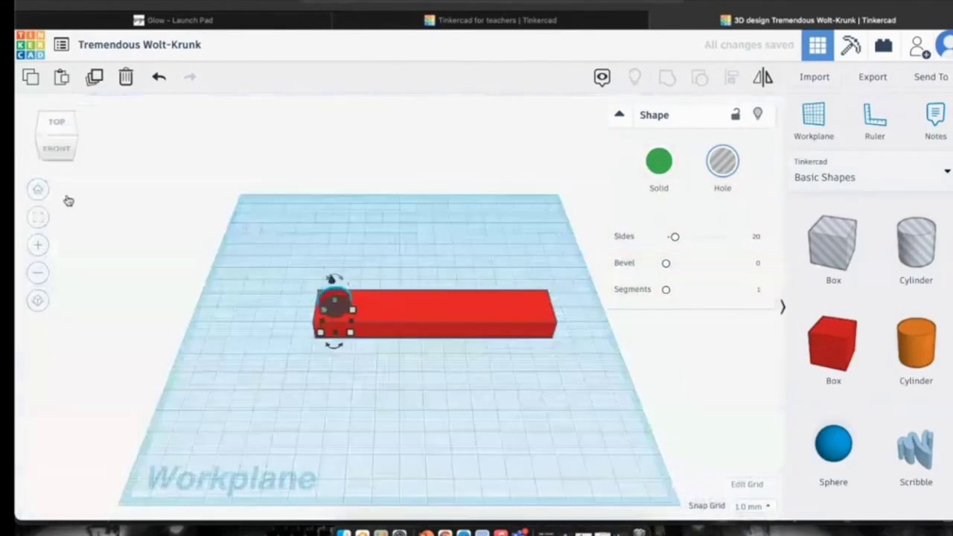
left_click(418, 377)
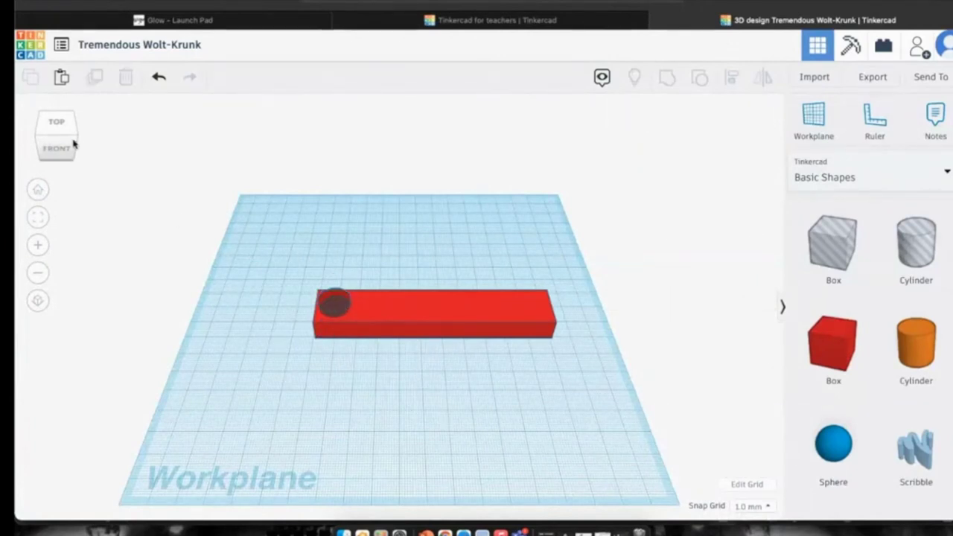
left_click(46, 127)
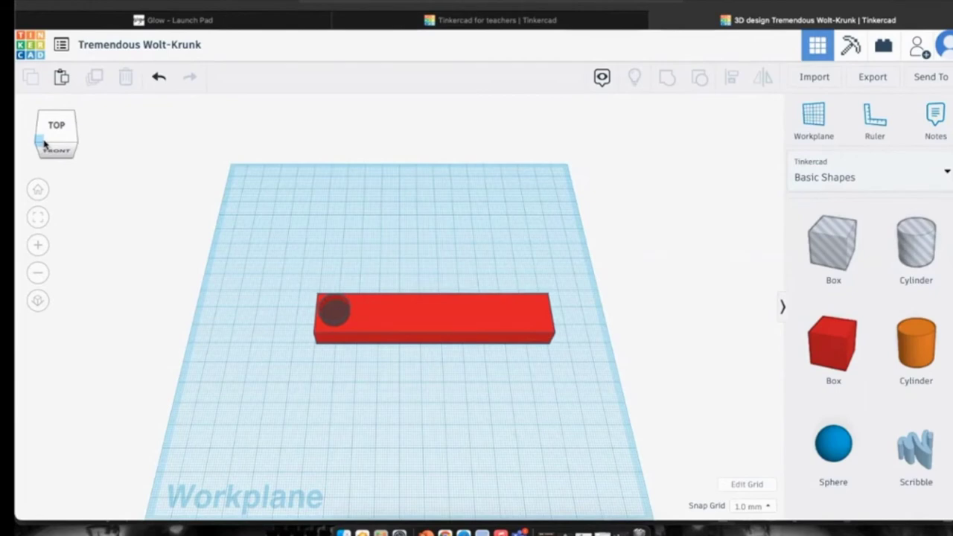
left_click(350, 339)
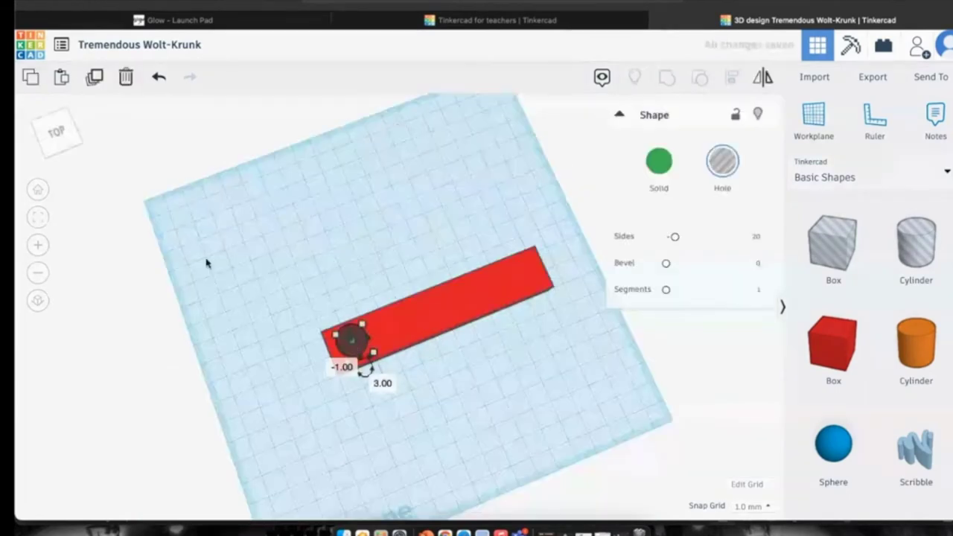
left_click(39, 216)
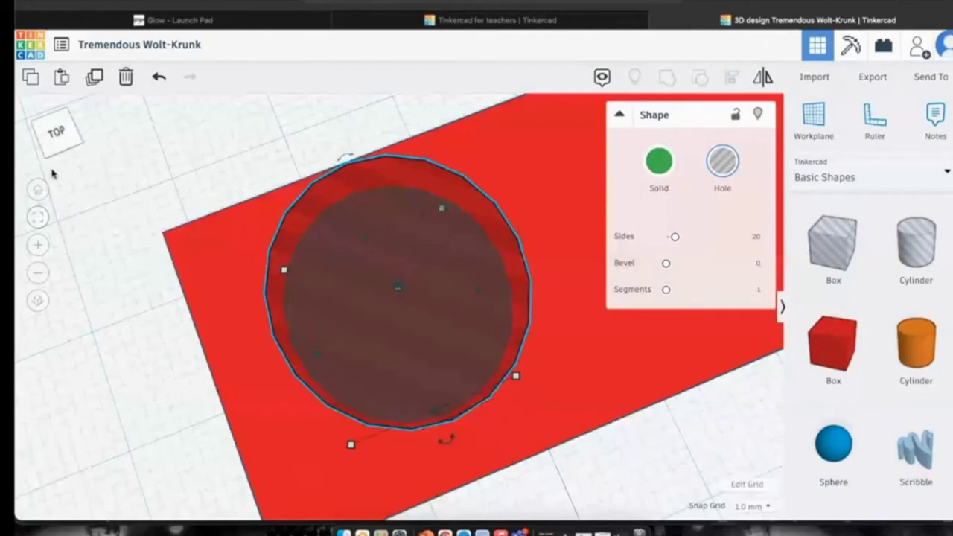
left_click(42, 191)
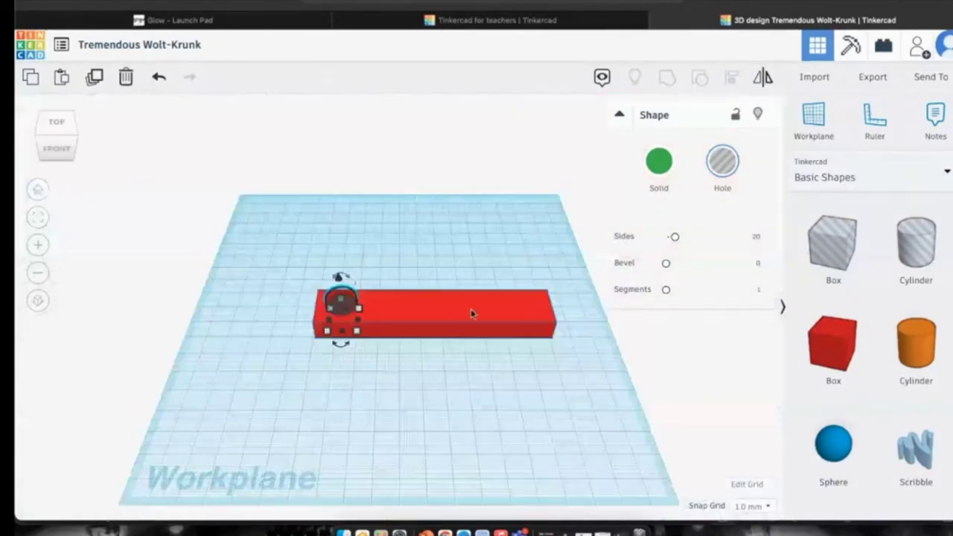
scroll(904, 360, "down", 3)
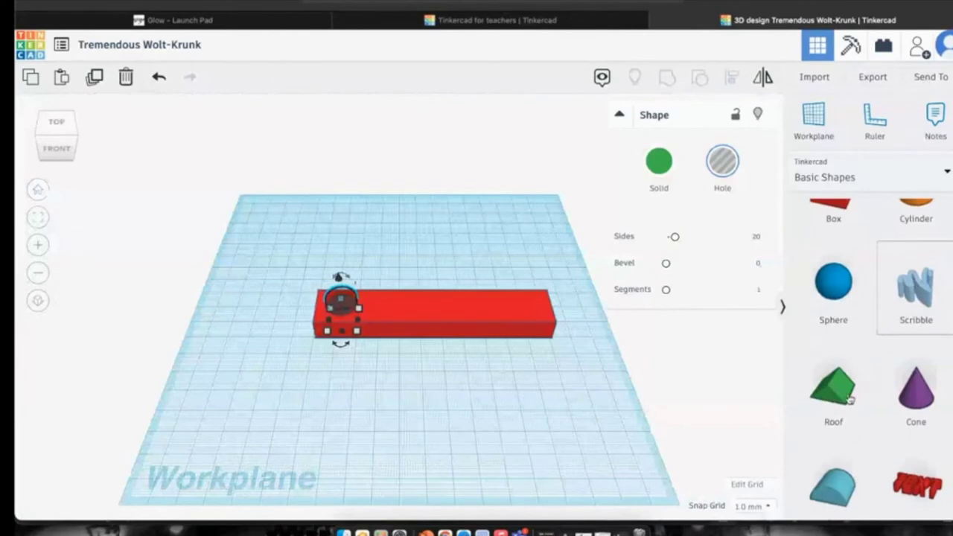
Drop a Text shape from Text and numbers onto the bar, resized to about 61.71 × 12.91.
left_click(846, 179)
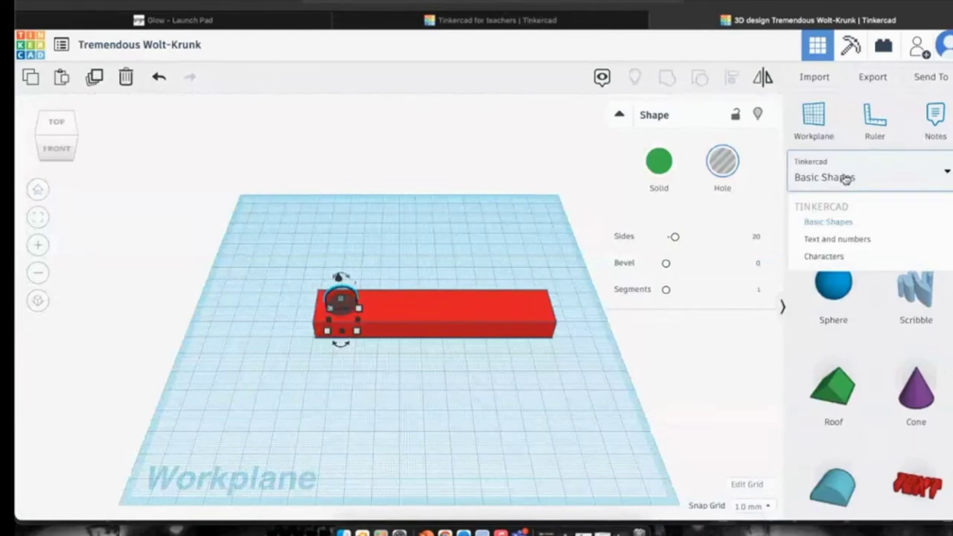
left_click(836, 241)
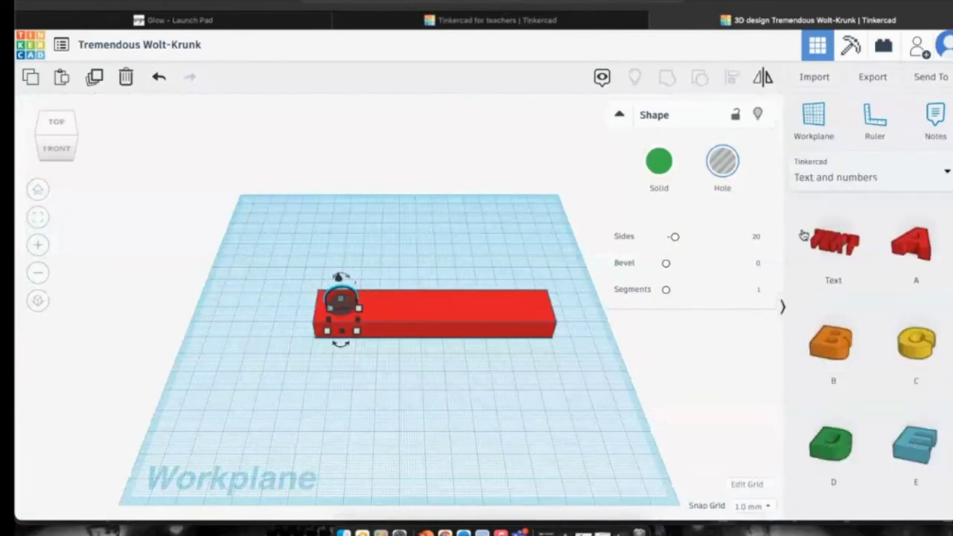
left_click_drag(834, 241, 447, 319)
left_click_drag(524, 316, 469, 299)
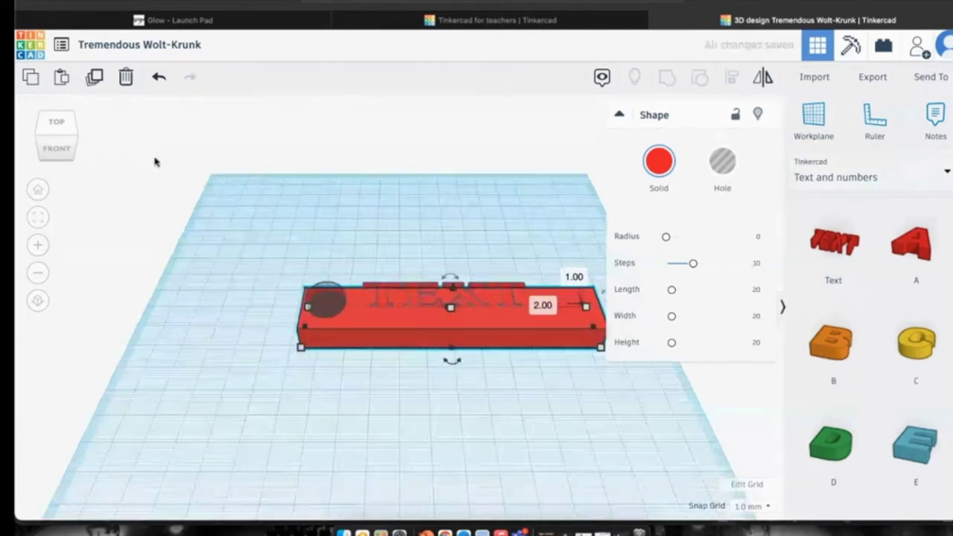
Colour the TEXT lettering yellow.
left_click(39, 218)
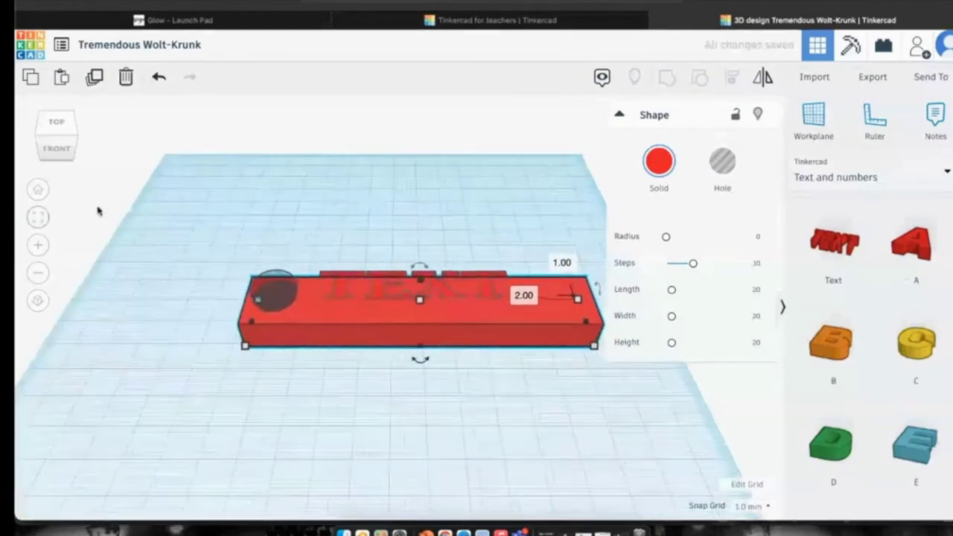
left_click(363, 284)
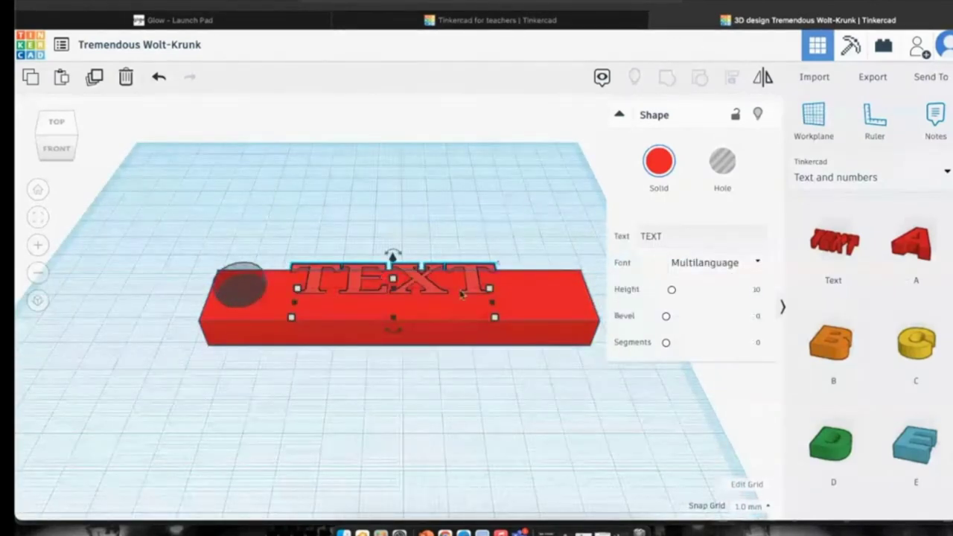
left_click(660, 161)
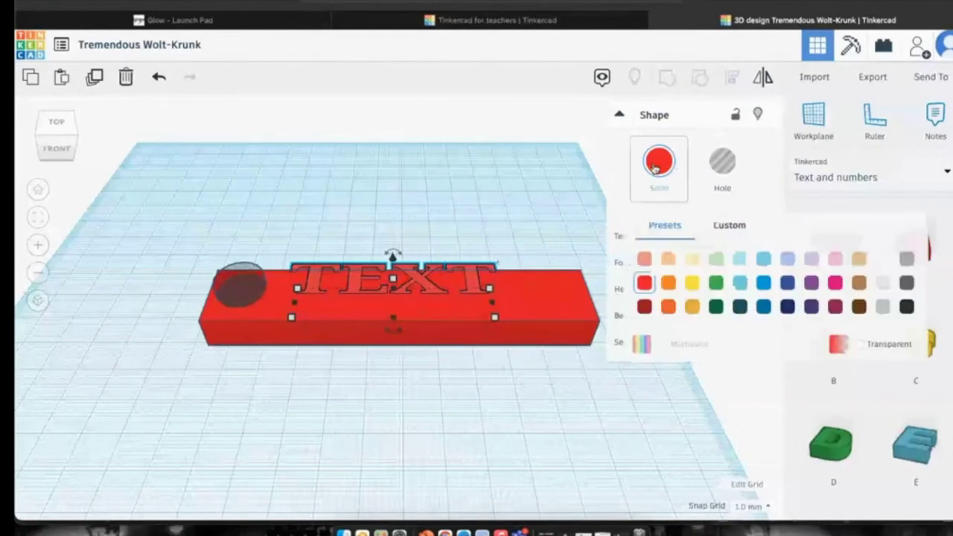
left_click(693, 282)
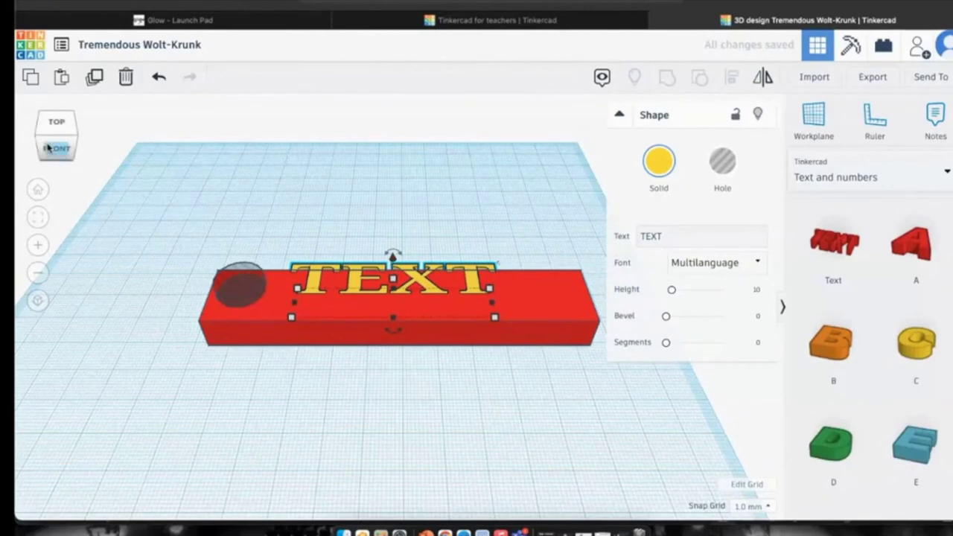
Raise the TEXT to 15.00 so it stands up out of the red bar.
left_click_drag(51, 149, 69, 153)
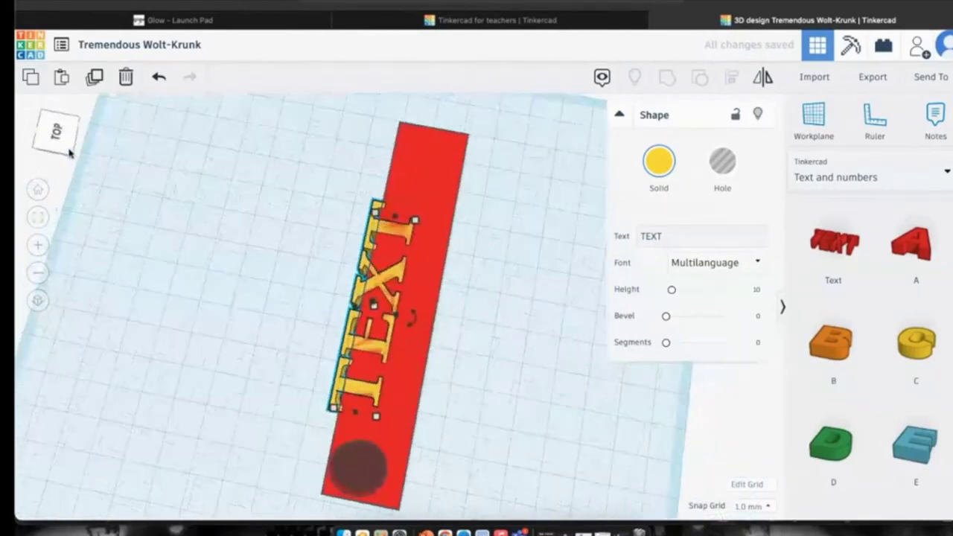
left_click_drag(343, 384, 371, 356)
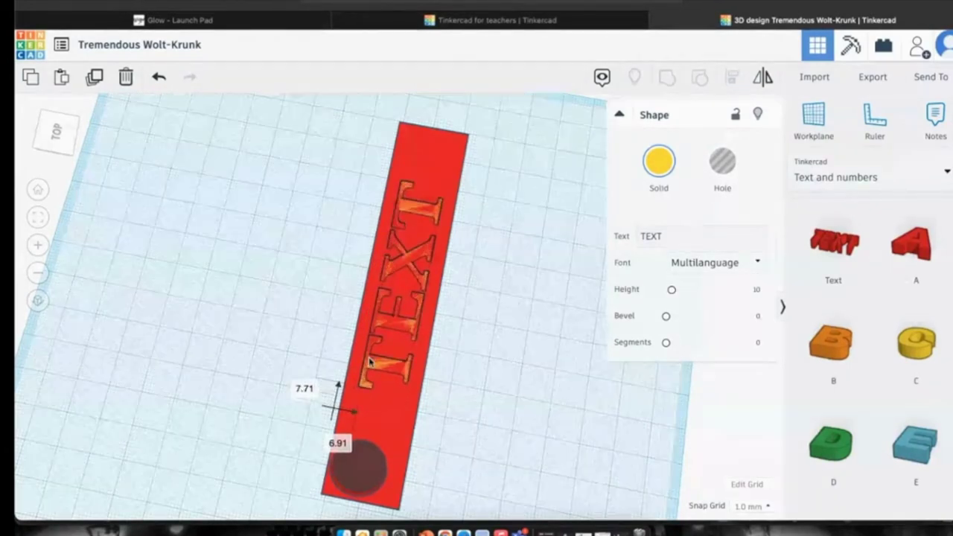
left_click(57, 133)
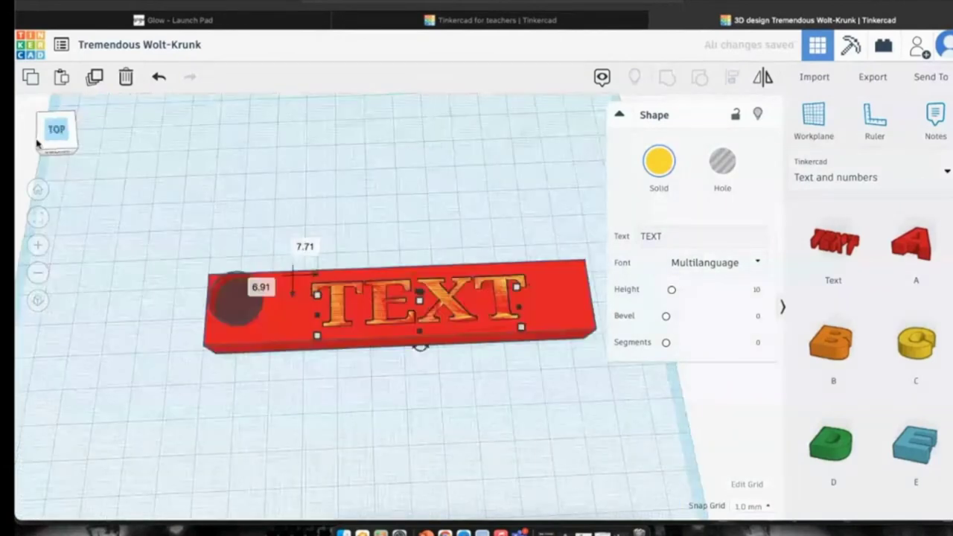
left_click(39, 146)
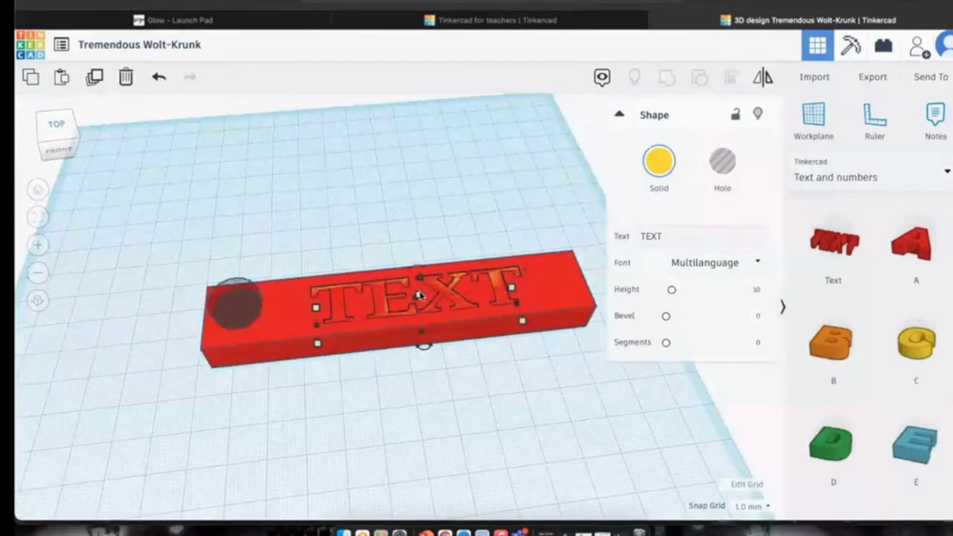
left_click_drag(418, 297, 419, 288)
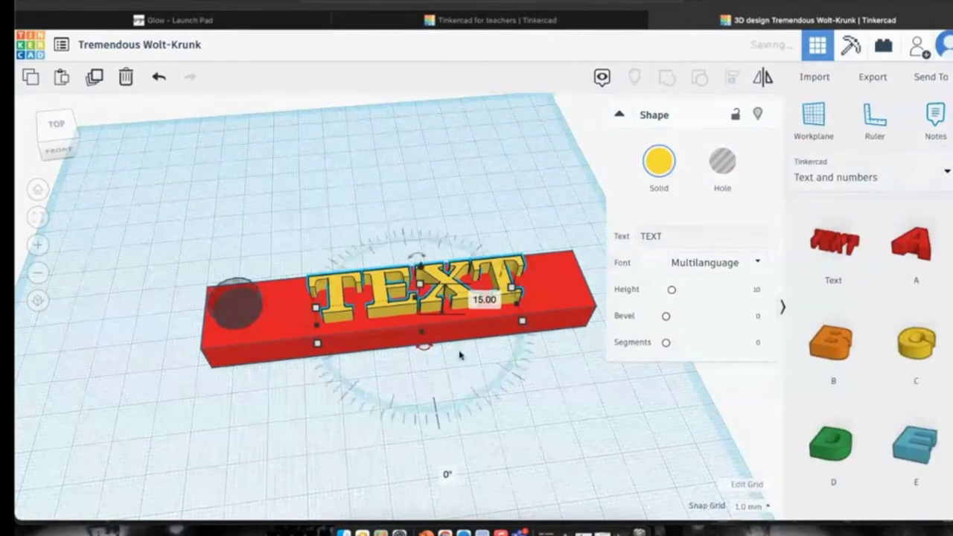
Stretch the TEXT's bottom down to 17.00 into the red bar.
left_click_drag(420, 338, 422, 350)
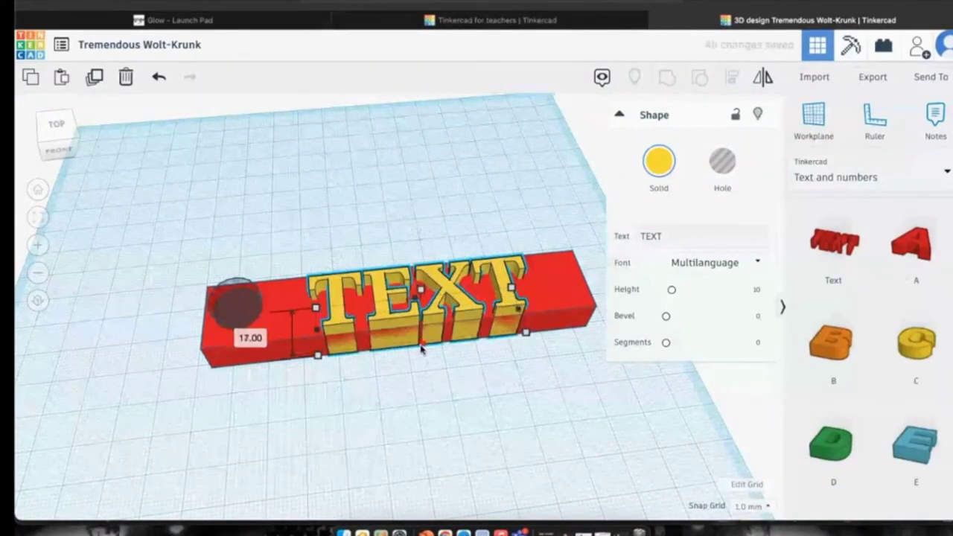
left_click(356, 290)
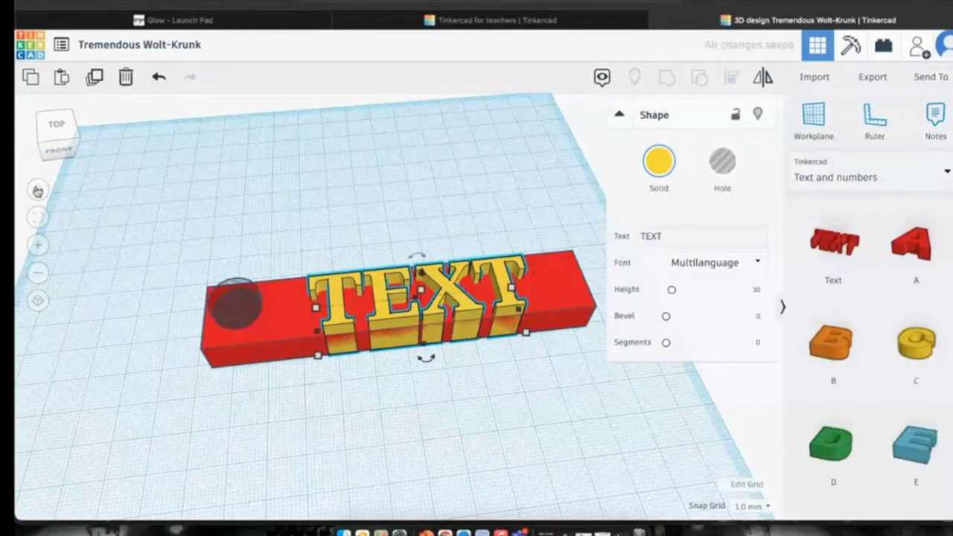
left_click(37, 216)
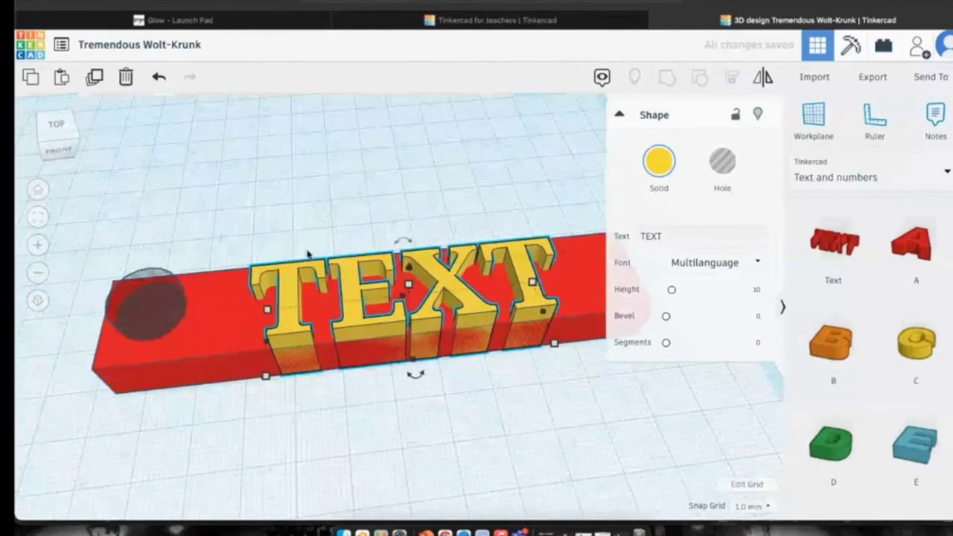
Raise the red bar so the yellow letters sit on its top surface.
left_click(396, 366)
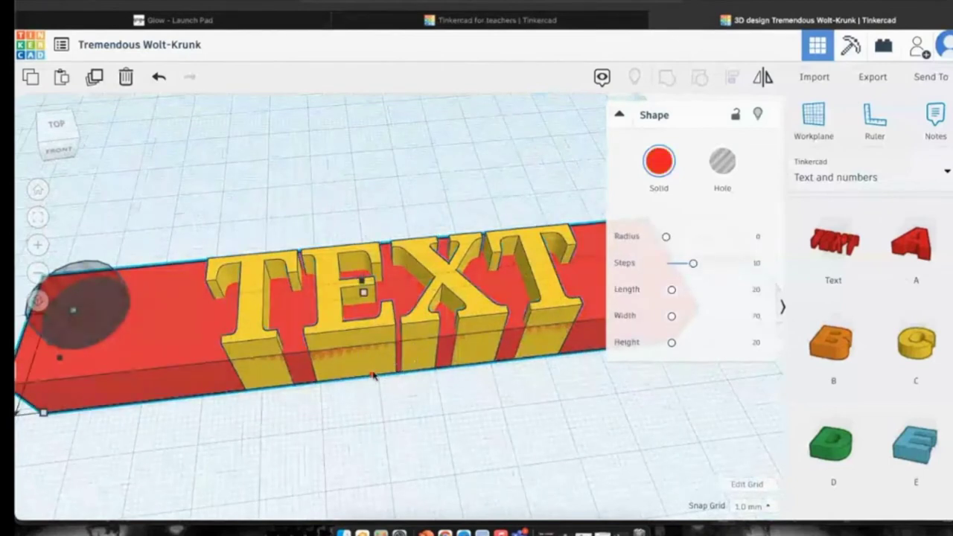
left_click_drag(374, 375, 374, 389)
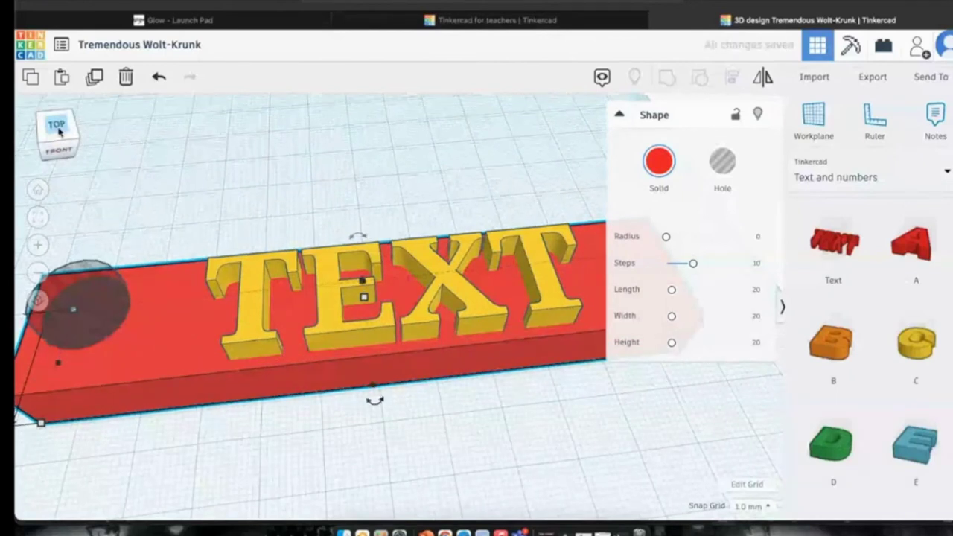
left_click(59, 131)
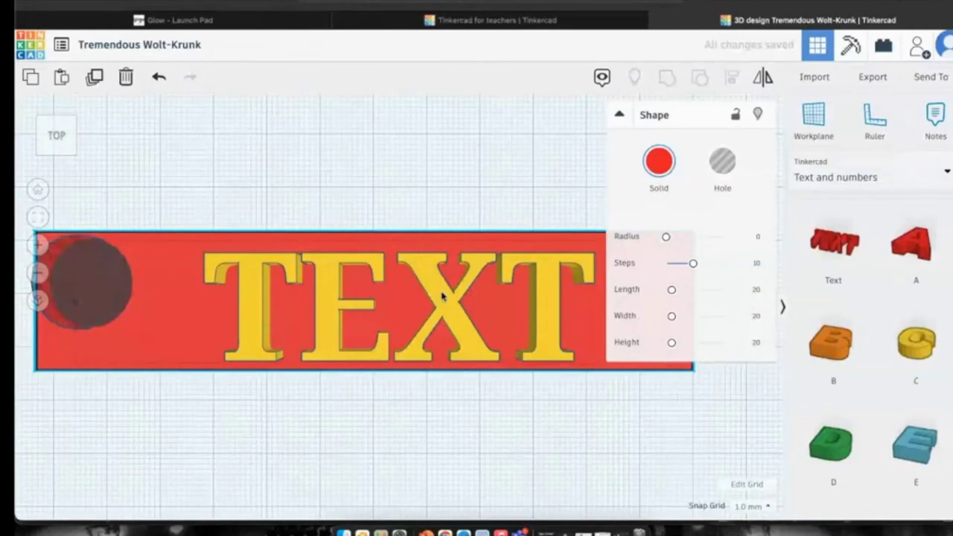
left_click(442, 296)
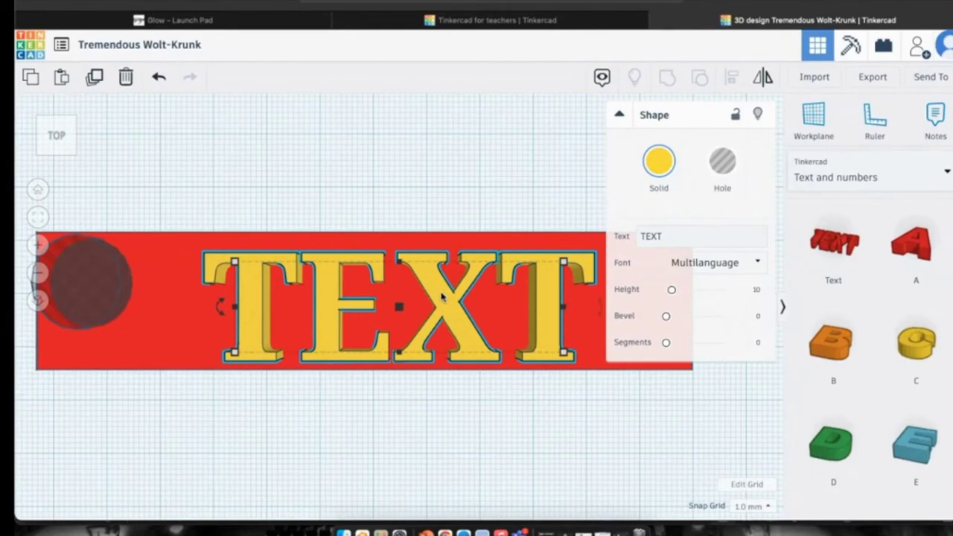
left_click(750, 485)
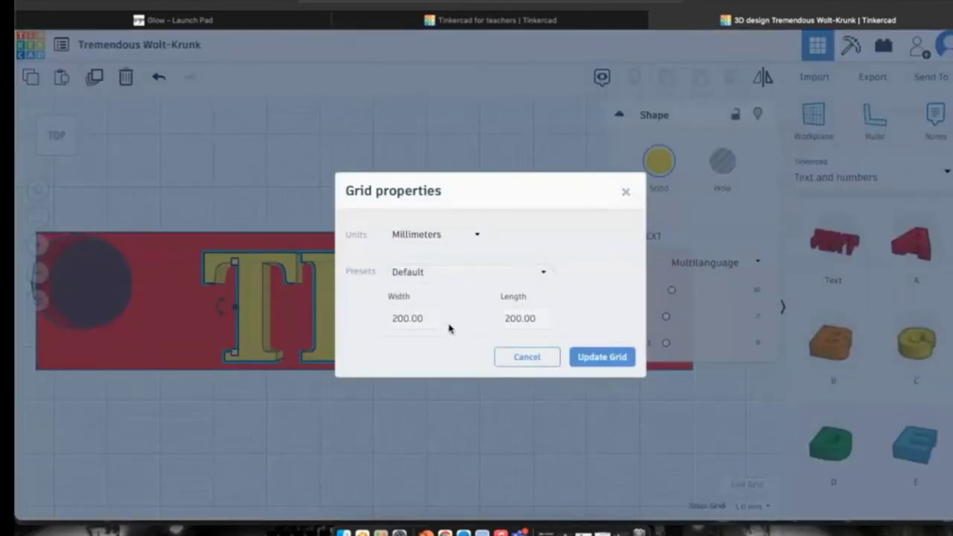
left_click(461, 236)
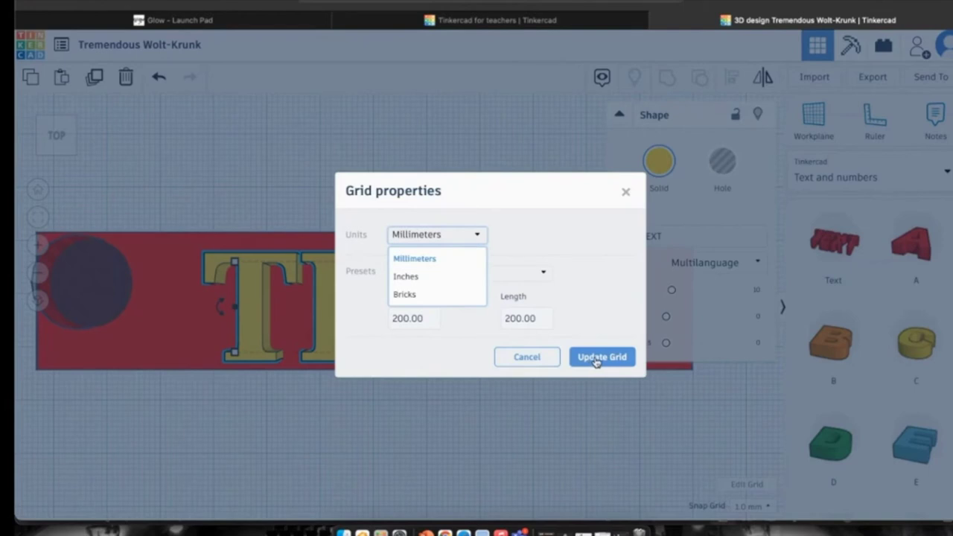
left_click(543, 357)
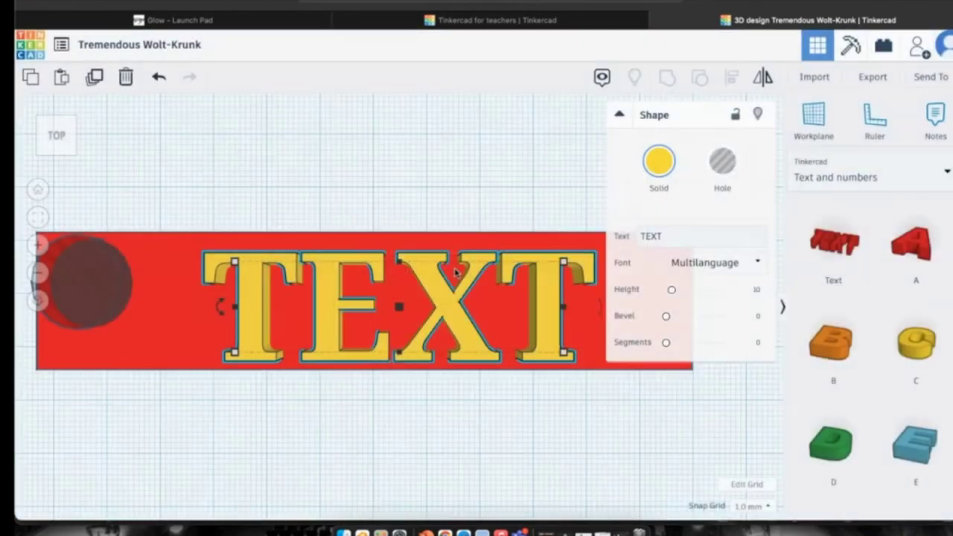
Replace the wording with '3d model' and nudge it right on the bar.
left_click(438, 299)
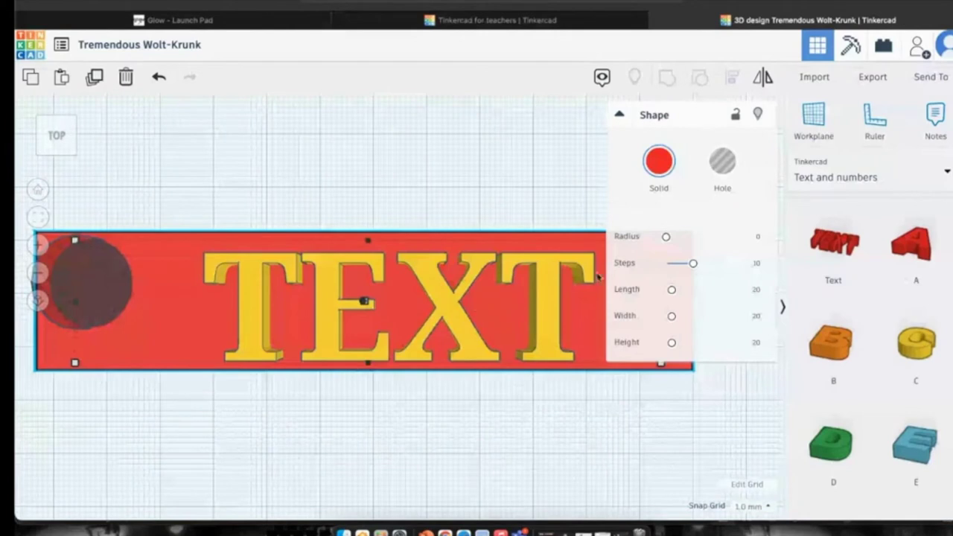
left_click(557, 287)
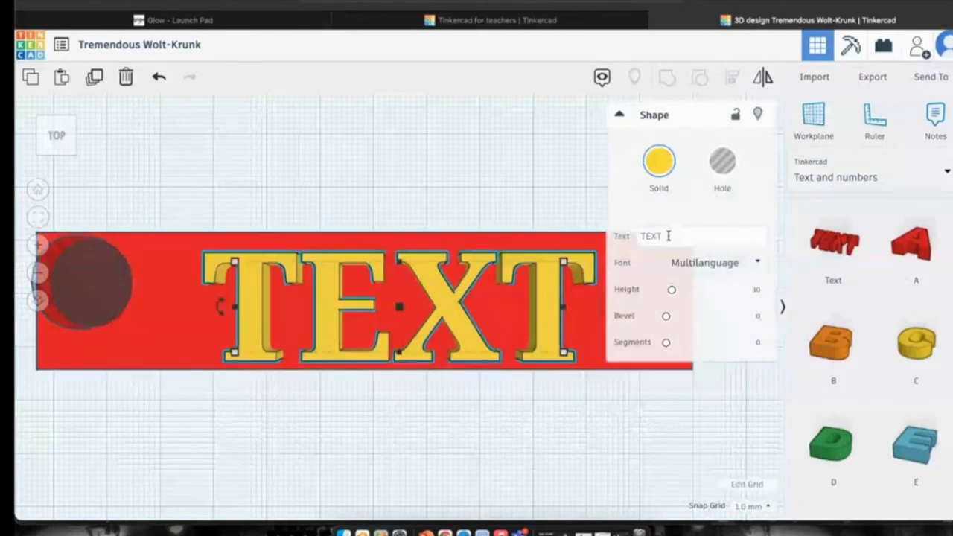
left_click_drag(670, 236, 618, 235)
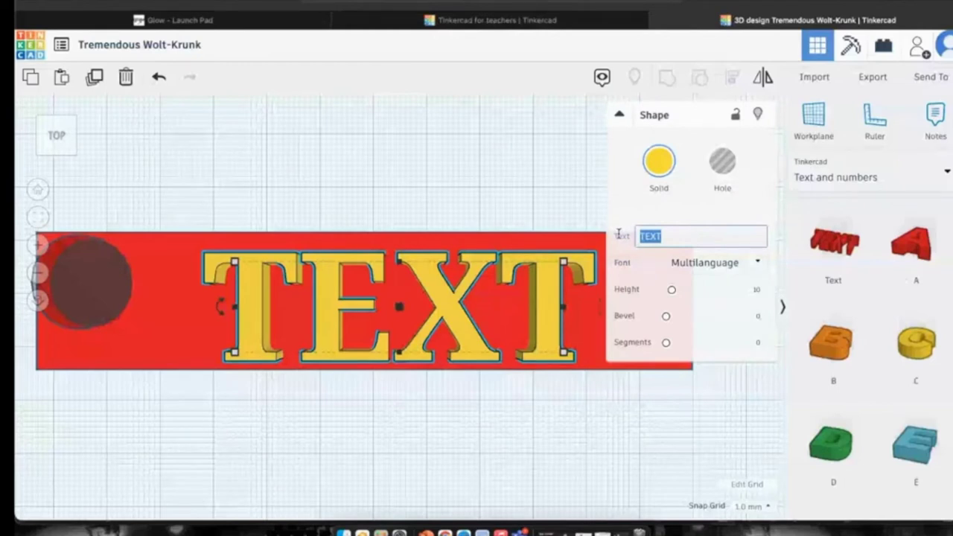
type("3d ")
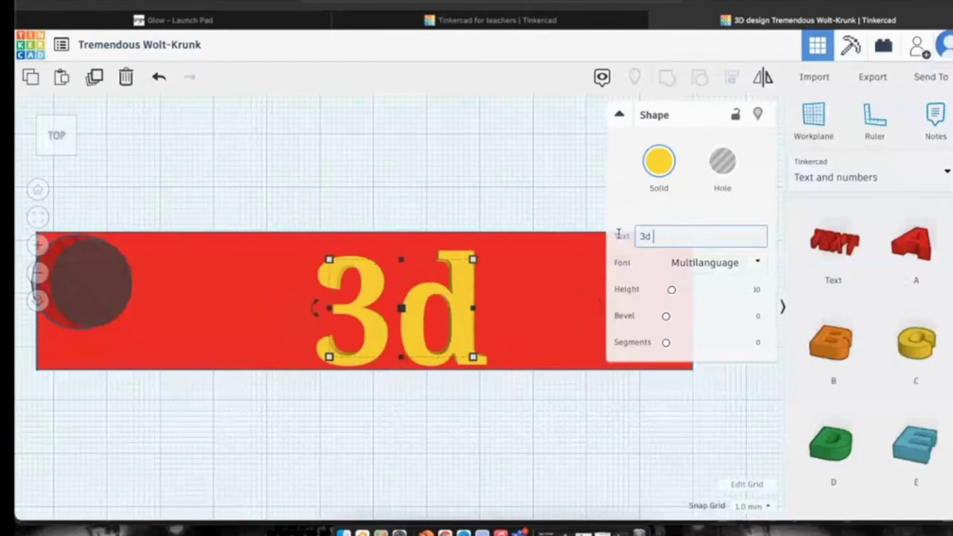
type("model")
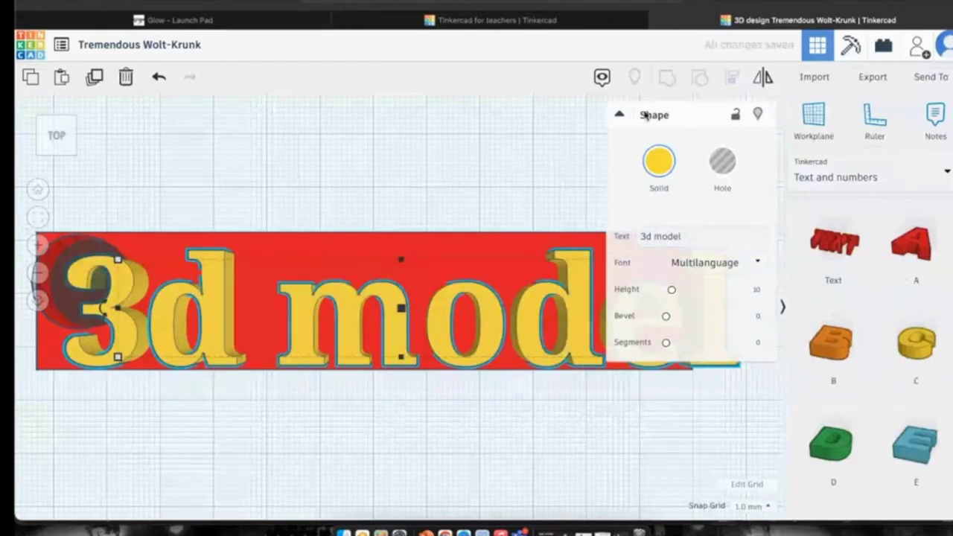
left_click(619, 114)
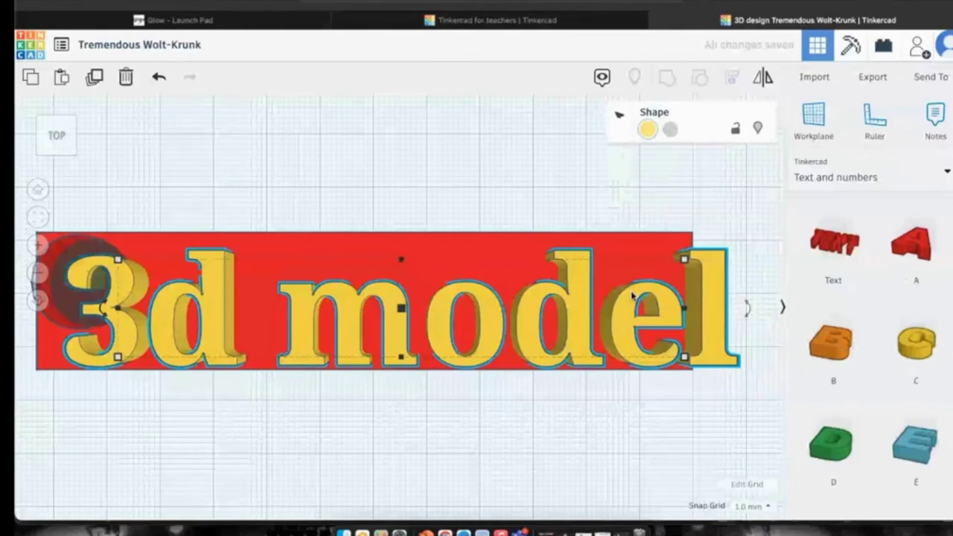
key("Right")
key("Right")
key("Right")
key("Right")
key("Right")
key("Right")
key("Right")
key("Right")
key("Right")
key("Right")
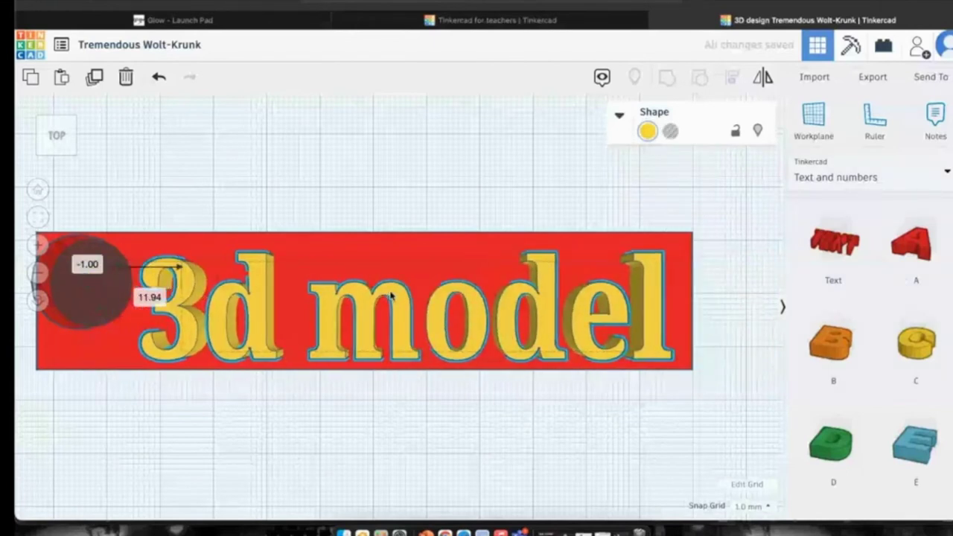
Resize the lettering to 76.94 × 15.00 and nudge the round hole and text into place.
left_click_drag(200, 346, 221, 341)
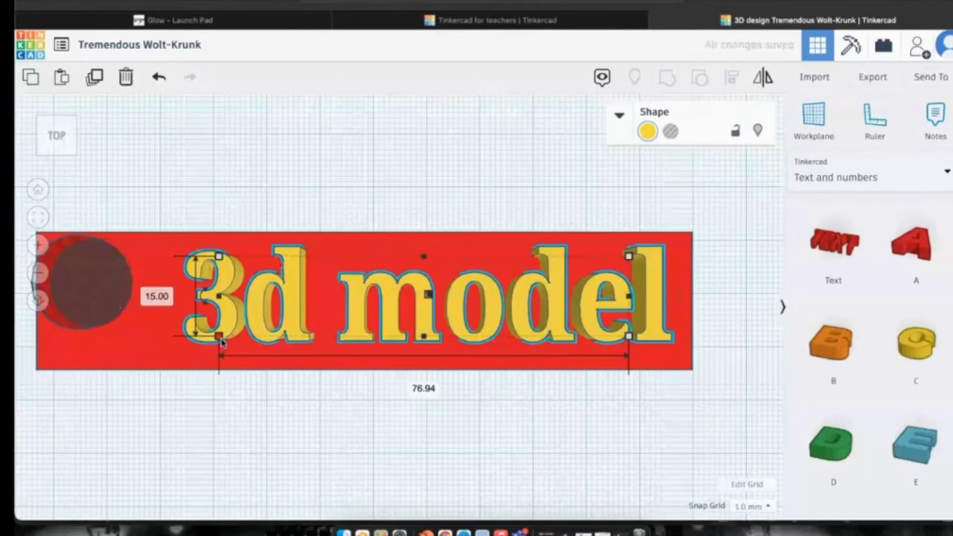
left_click(109, 307)
left_click_drag(109, 308, 115, 313)
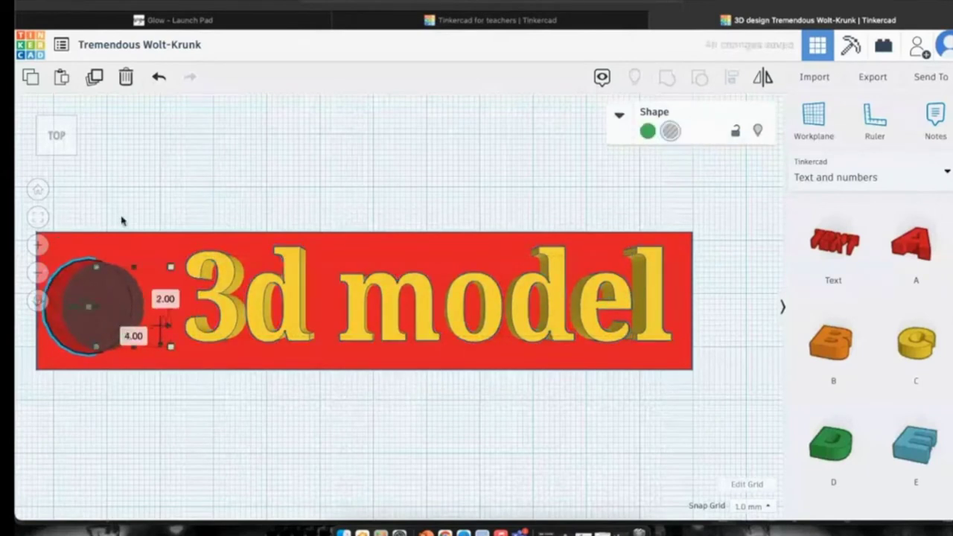
left_click_drag(300, 305, 294, 309)
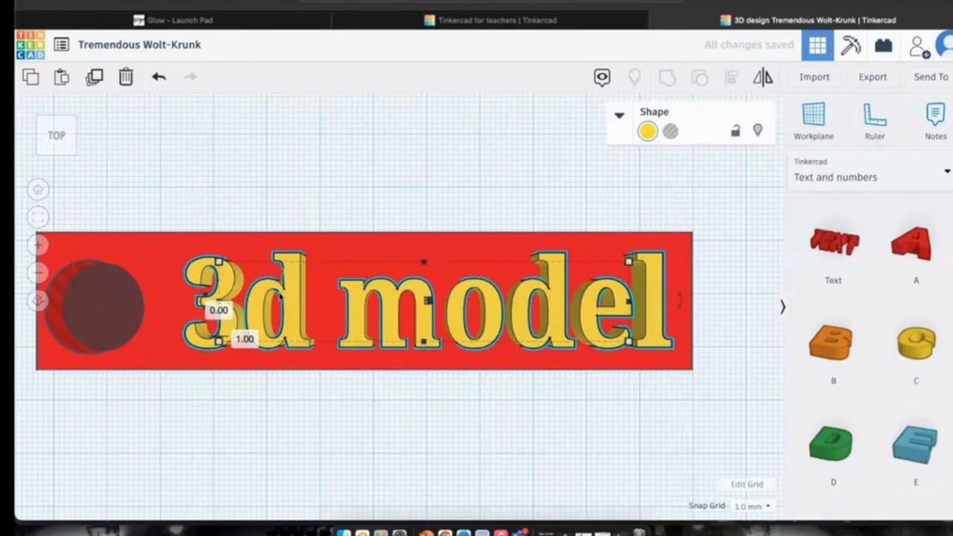
Turn the '3d model' lettering into a hole.
left_click(57, 132)
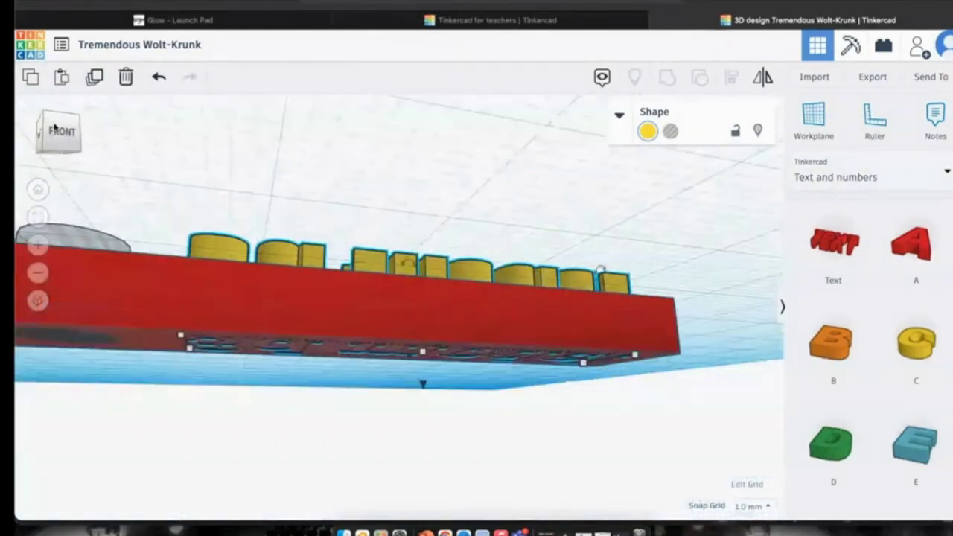
left_click(58, 149)
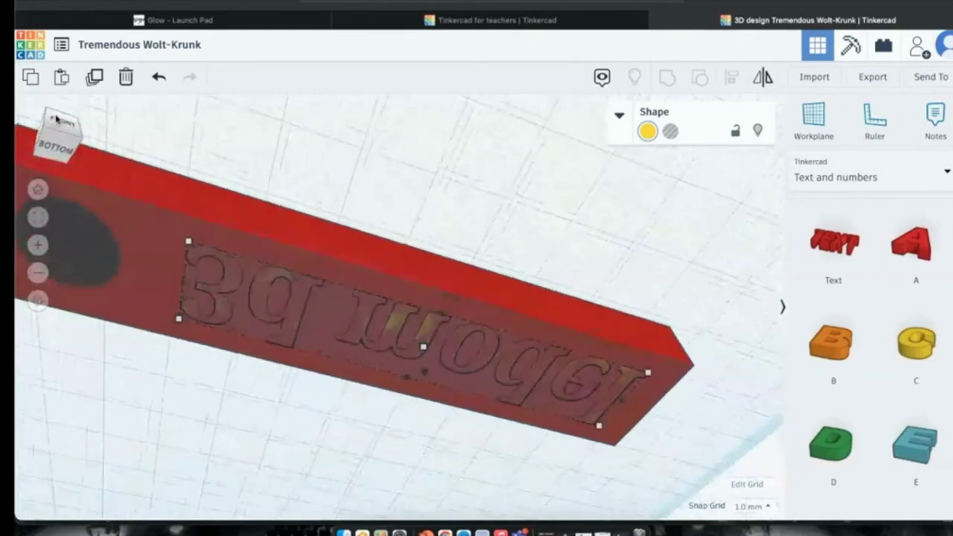
mouse_move(423, 347)
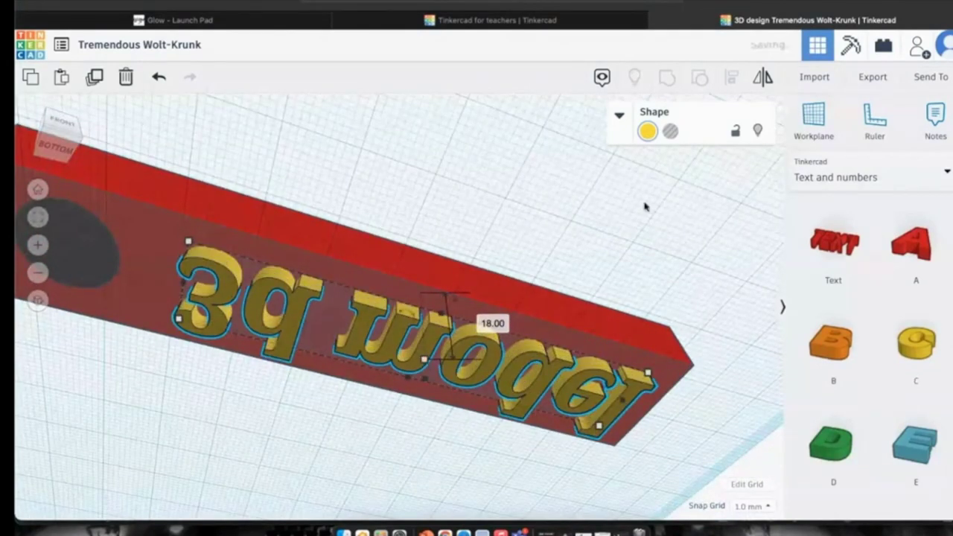
left_click(670, 132)
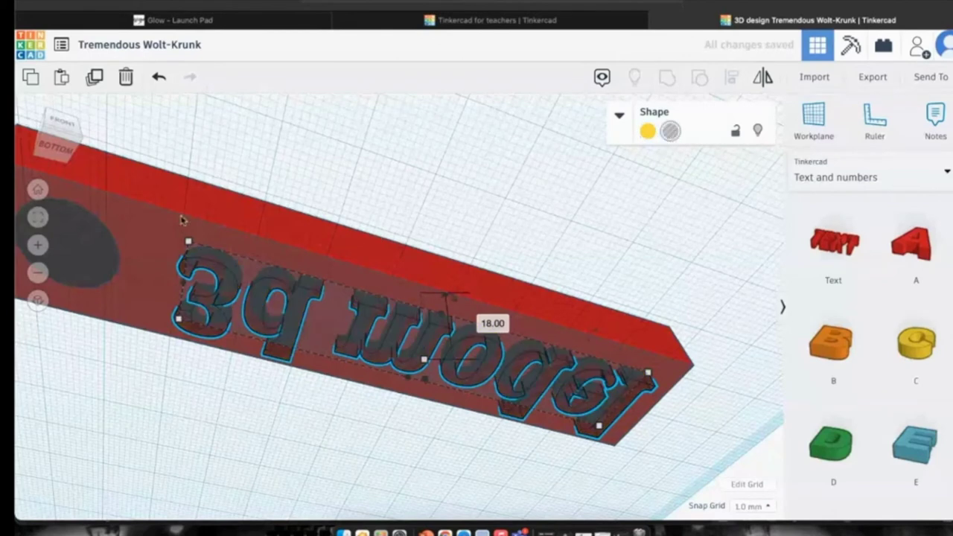
View the nameplate from a corner and select the text, hole and base to inspect.
left_click(60, 123)
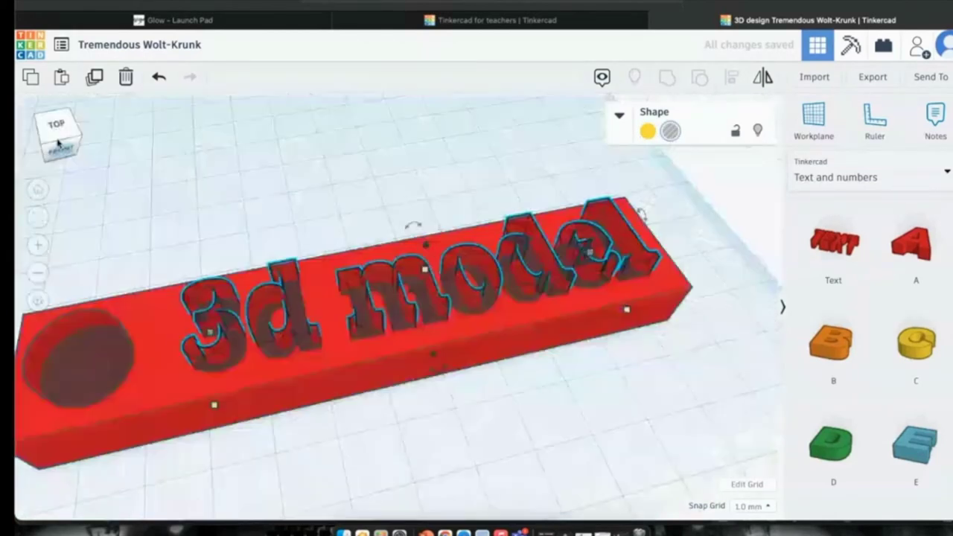
left_click(56, 143)
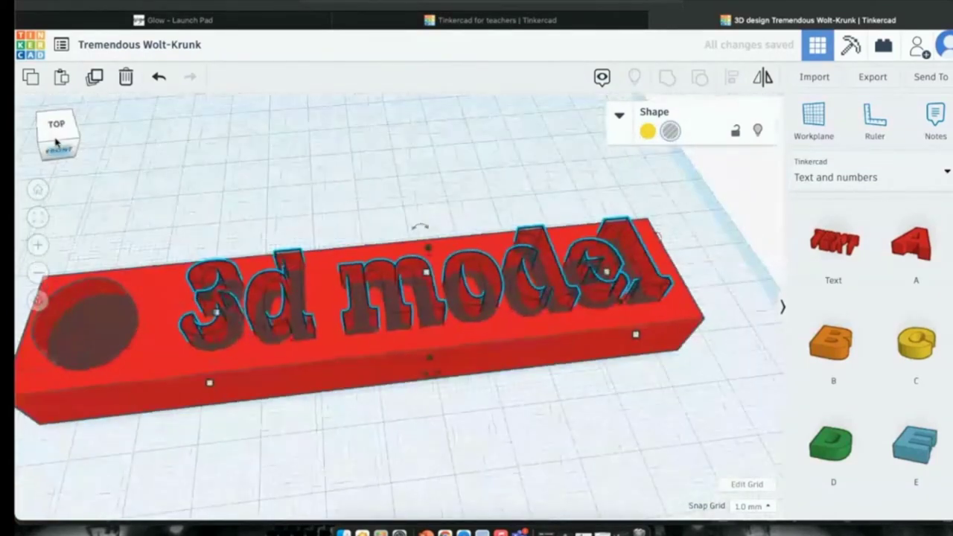
left_click(104, 219)
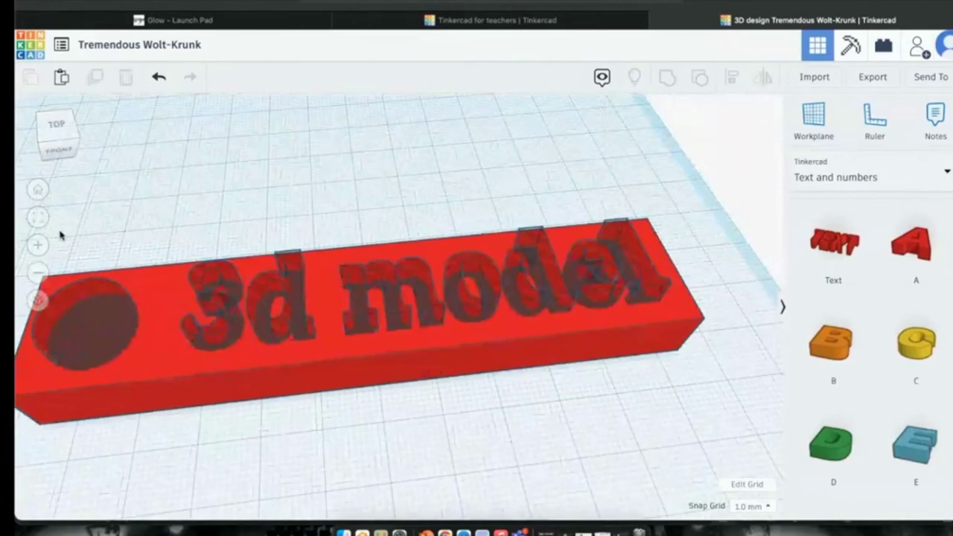
left_click(43, 133)
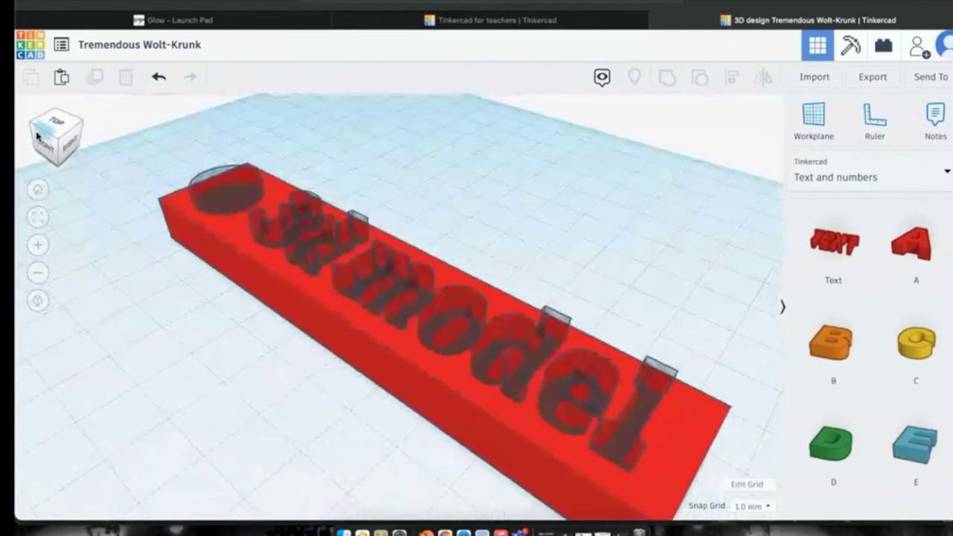
left_click(208, 200)
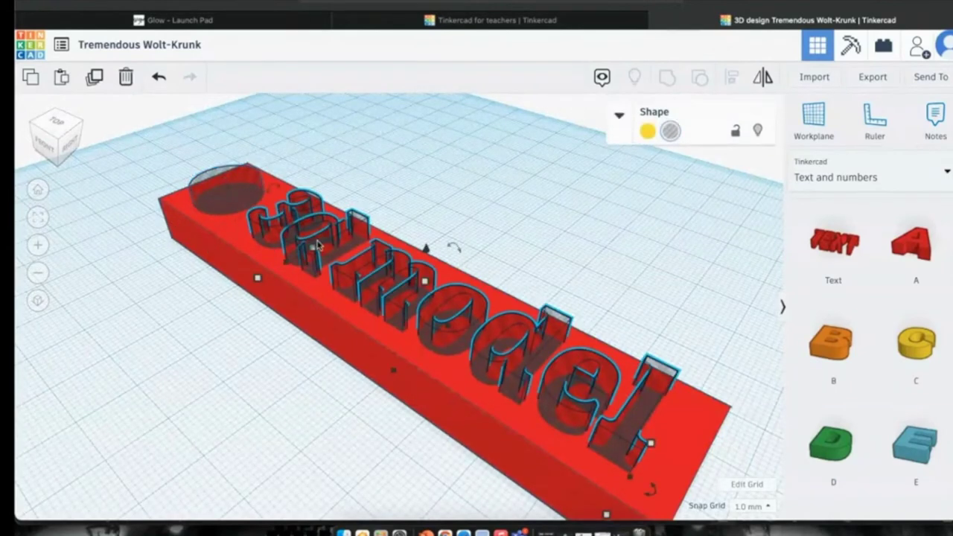
left_click(195, 190)
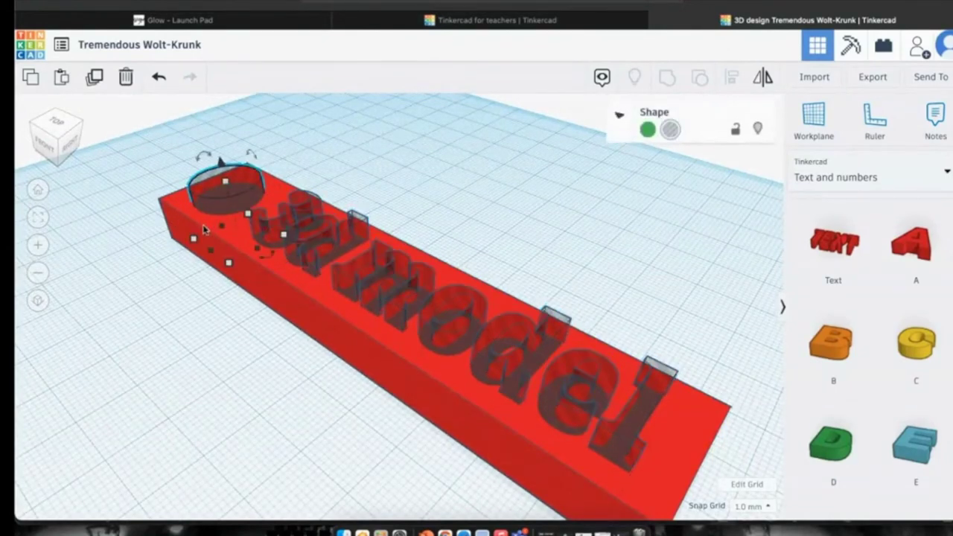
left_click(170, 198)
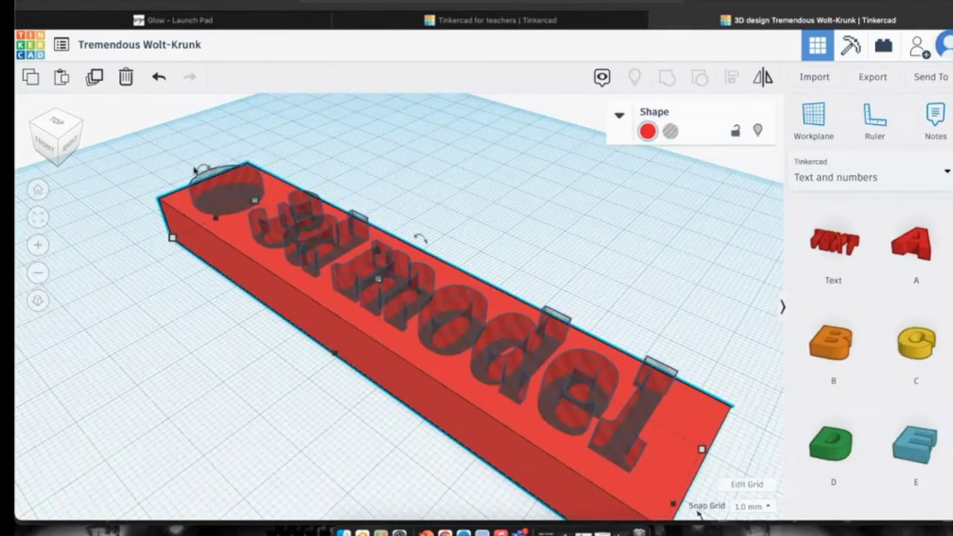
Group the text, round hole and base into one red nameplate.
left_click(41, 132)
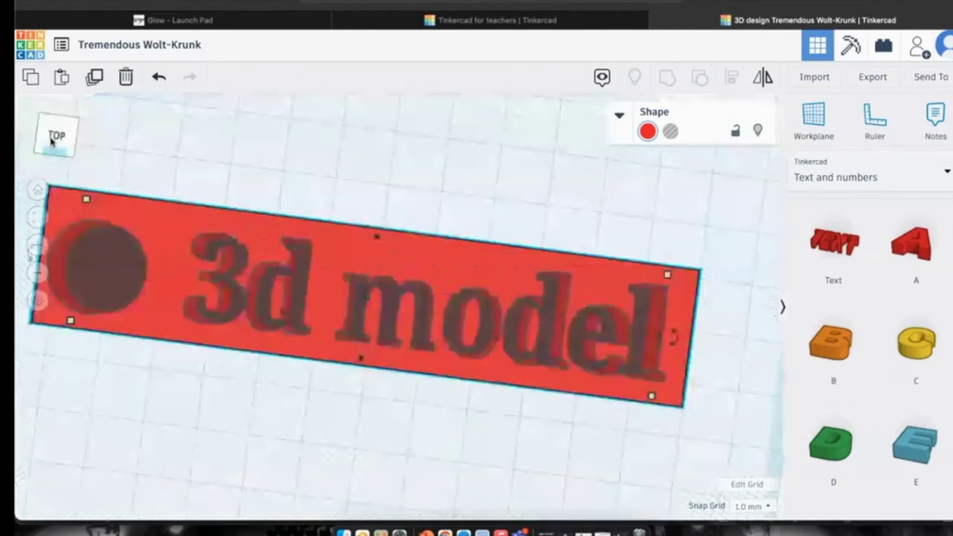
left_click_drag(604, 297, 23, 372)
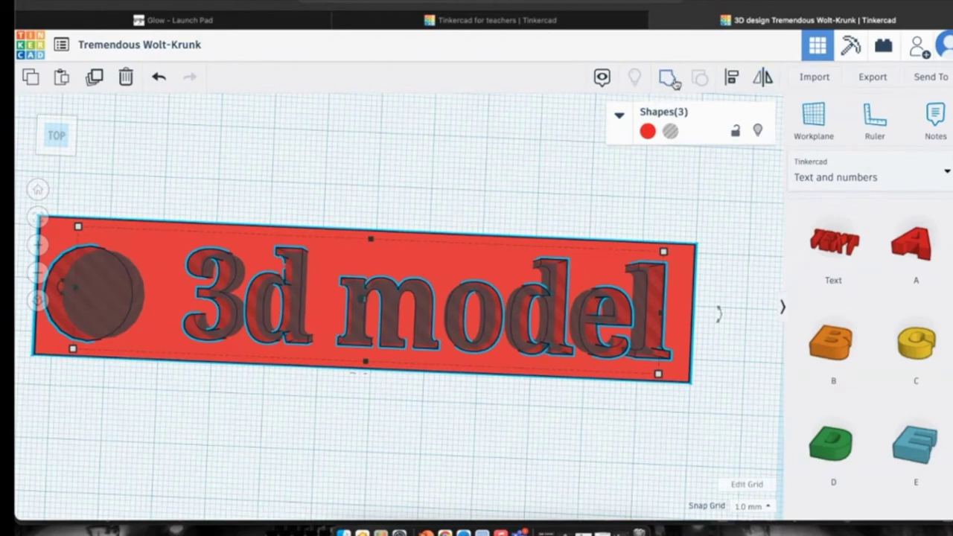
left_click(670, 81)
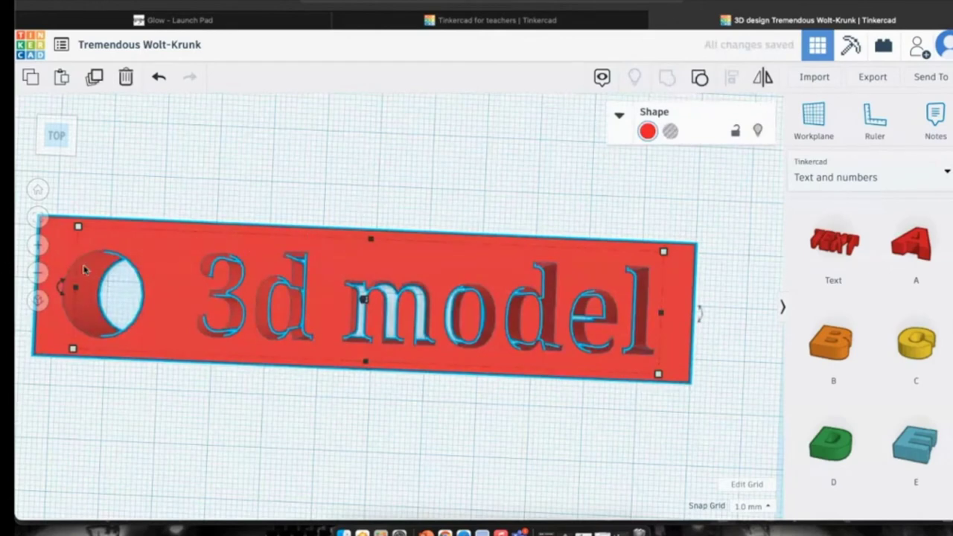
Move the grouped nameplate toward the front left of the workplane.
left_click_drag(168, 248, 196, 209)
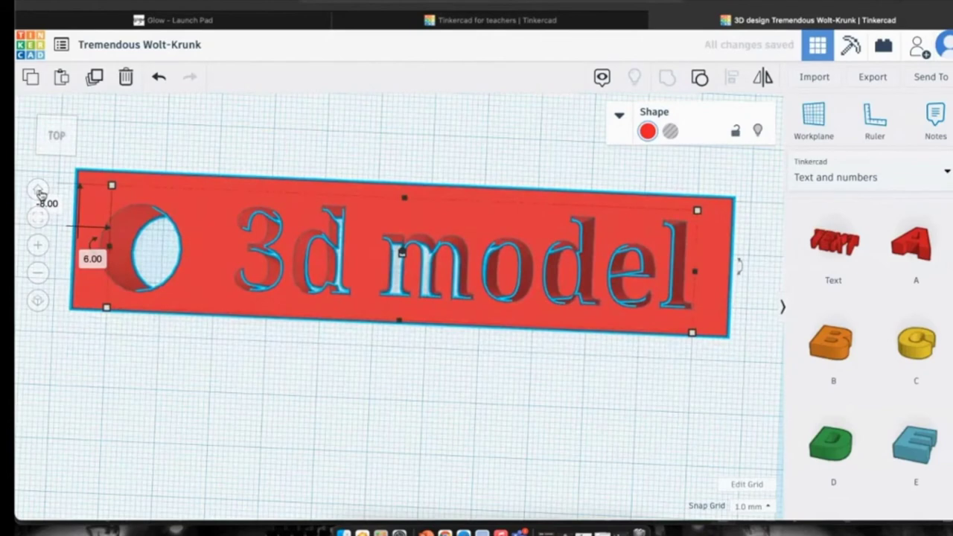
left_click(38, 189)
left_click_drag(395, 312, 362, 408)
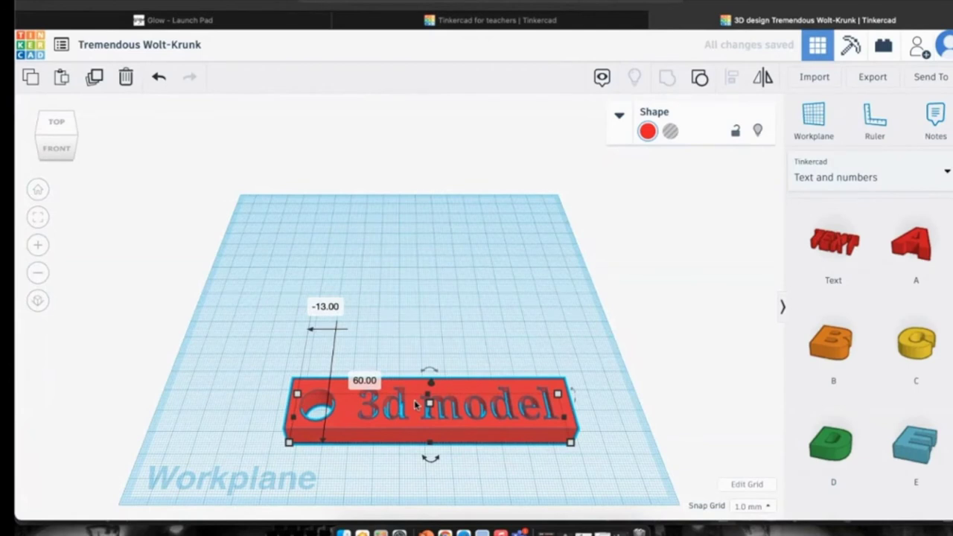
scroll(342, 372, "down", 3)
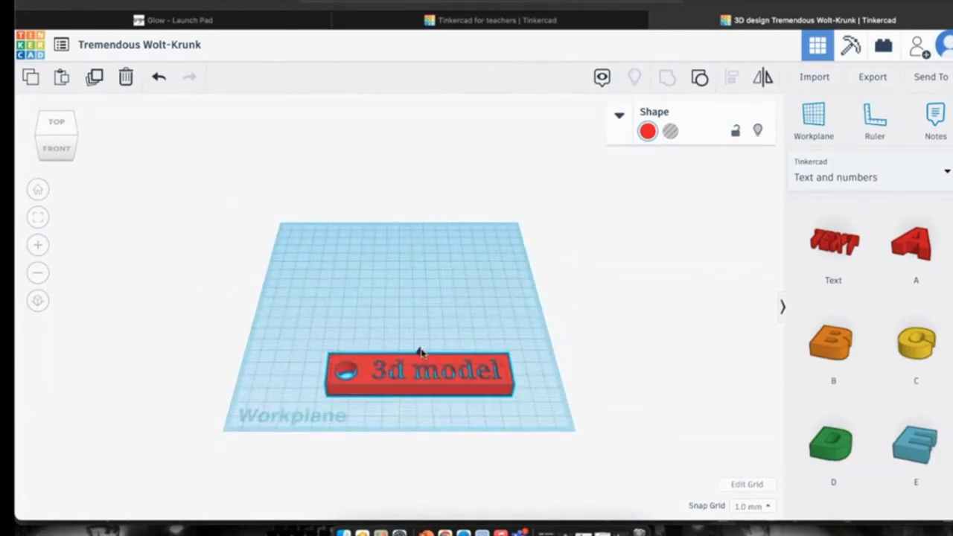
scroll(421, 355, "up", 3)
left_click_drag(426, 360, 440, 363)
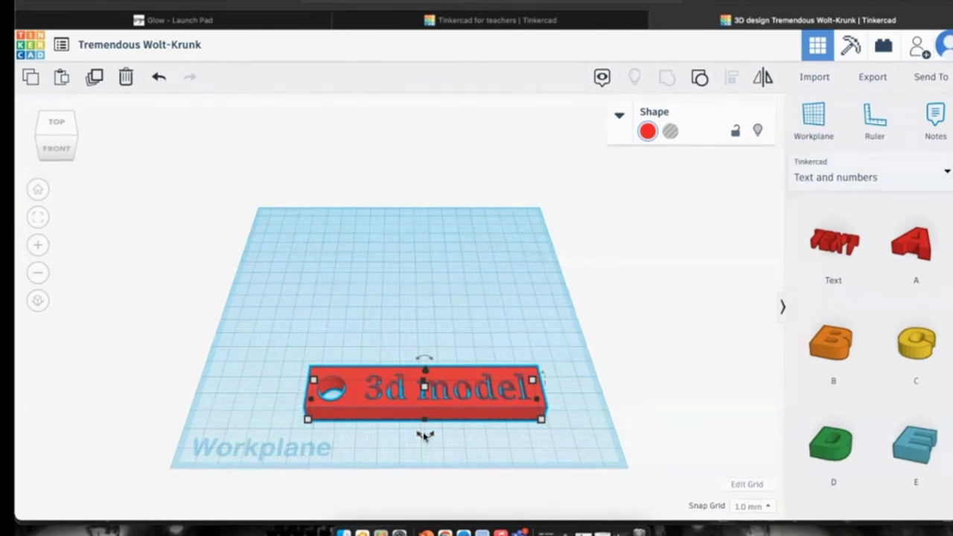
mouse_move(424, 436)
left_click(425, 359)
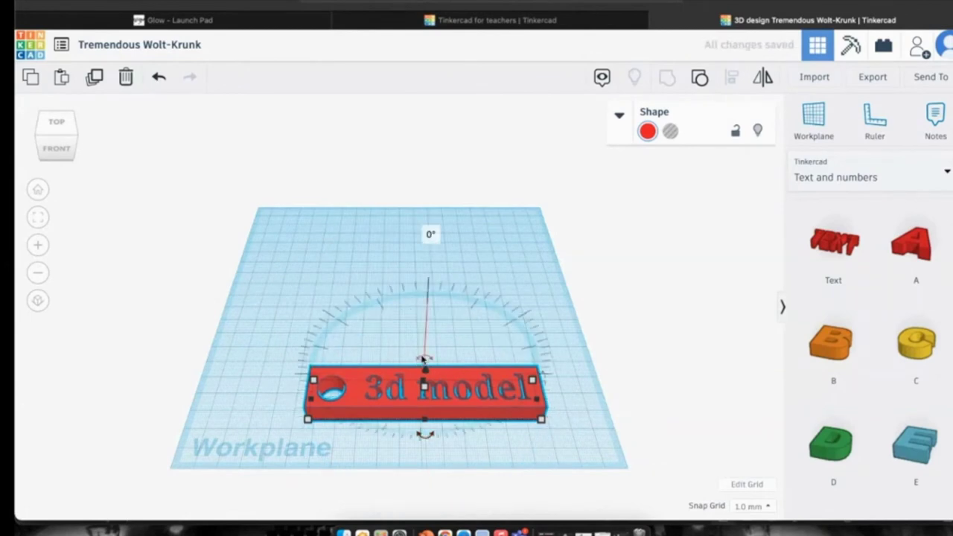
left_click(425, 359)
left_click(424, 359)
scroll(423, 356, "down", 5)
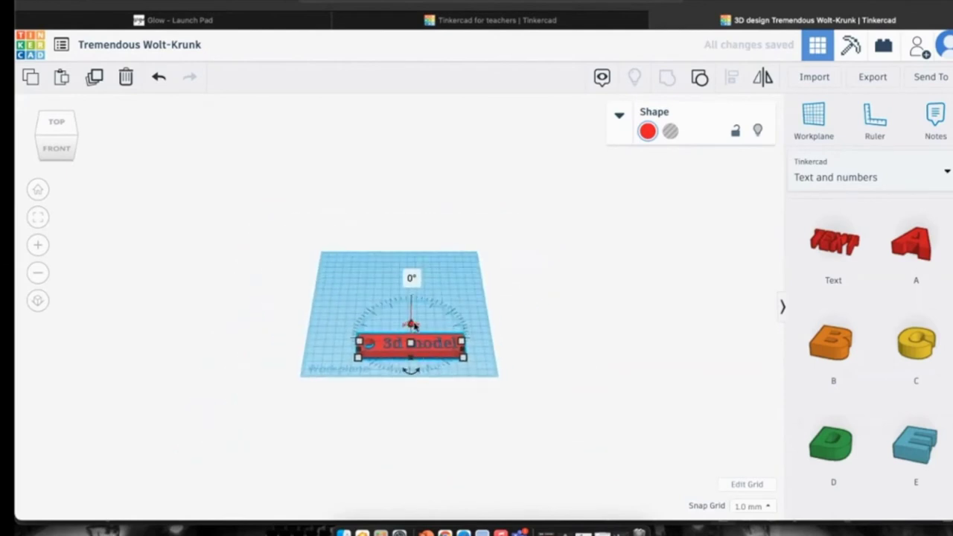
scroll(413, 326, "up", 5)
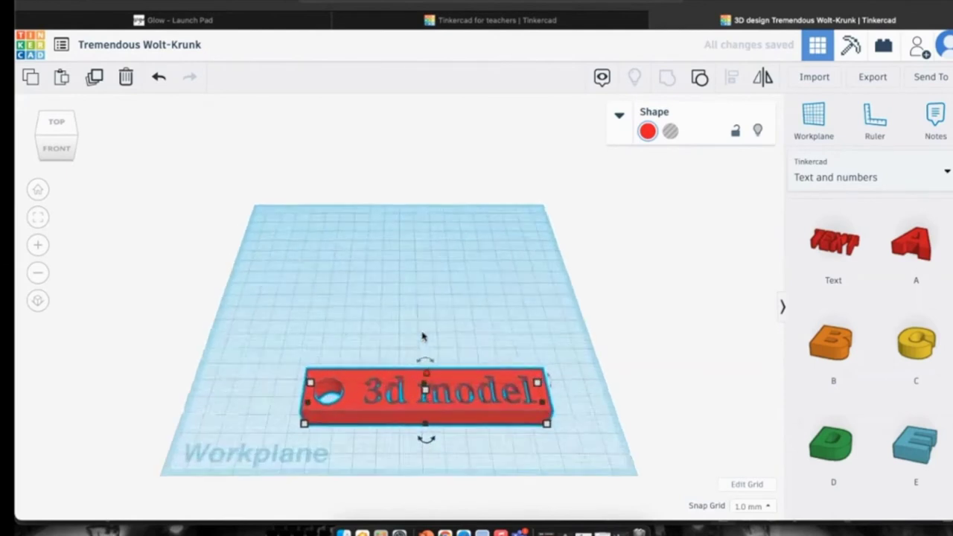
left_click_drag(421, 352, 421, 341)
left_click_drag(422, 294, 504, 364)
key("Escape")
left_click(504, 364)
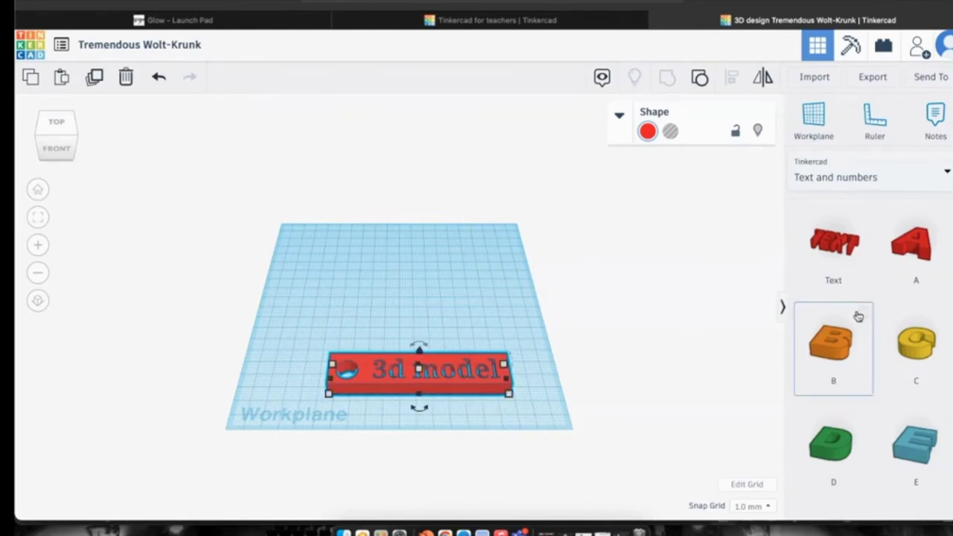
Drop a Basic Shapes box on the workplane, about 80 wide and 52 tall.
left_click(839, 170)
left_click(835, 228)
left_click(841, 350)
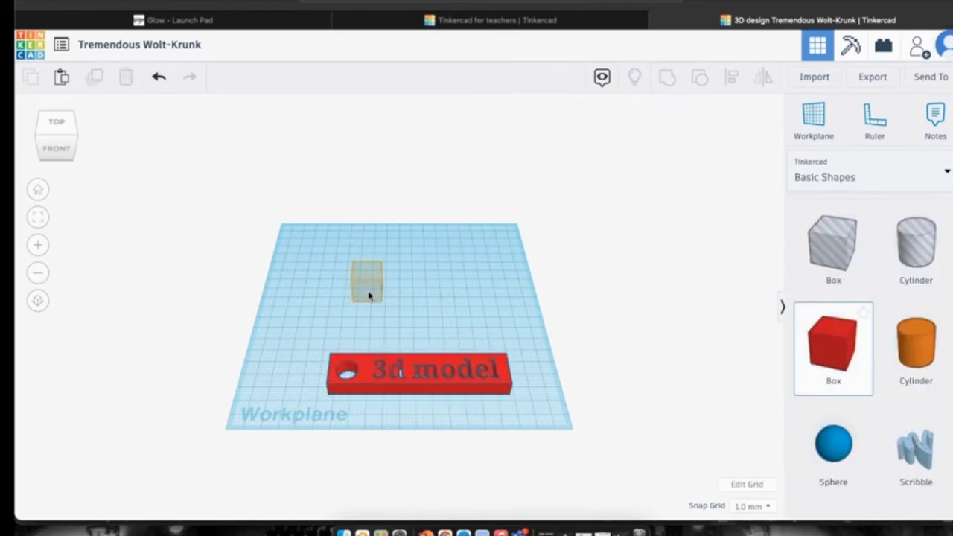
left_click(419, 280)
scroll(419, 280, "down", 2)
left_click_drag(385, 302, 450, 325)
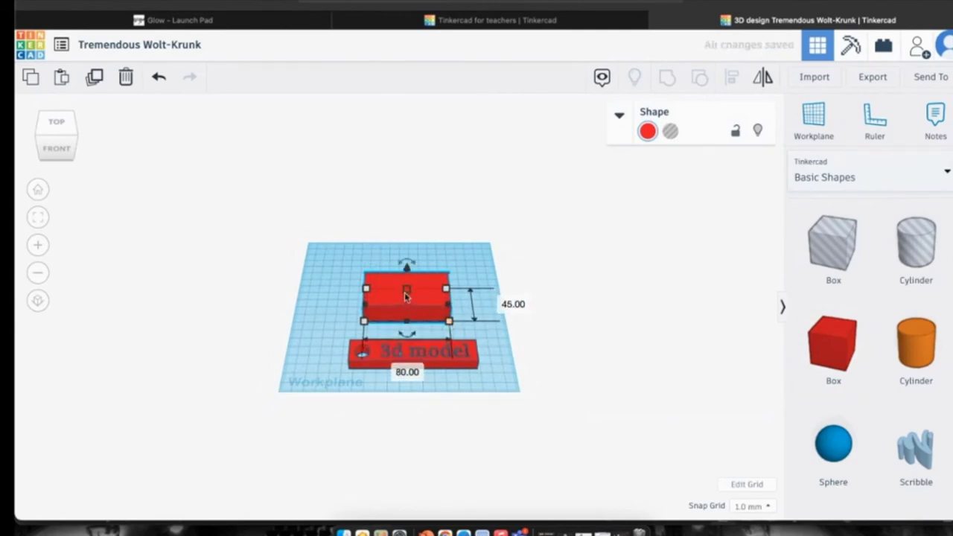
left_click_drag(406, 289, 397, 269)
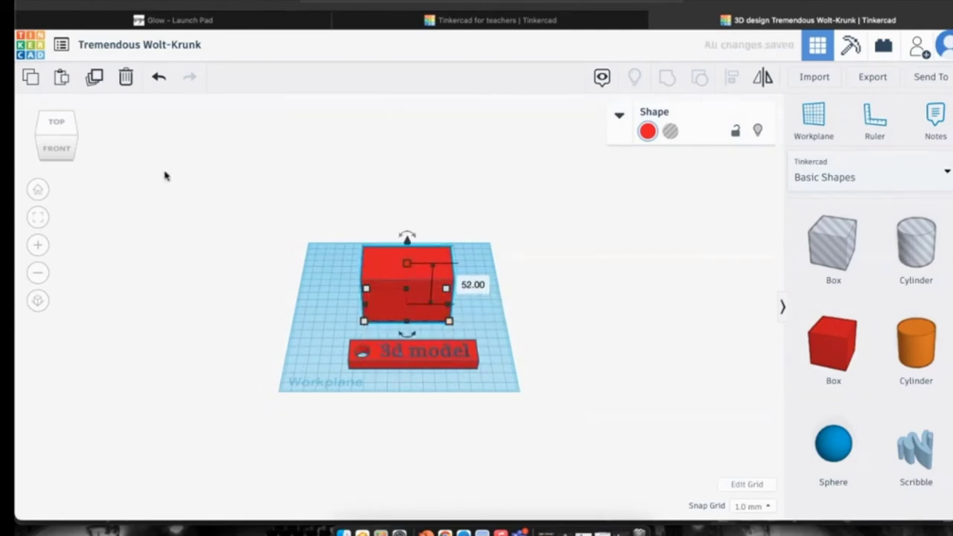
Set the box's elevation to 0 so it rests on the workplane.
left_click(38, 218)
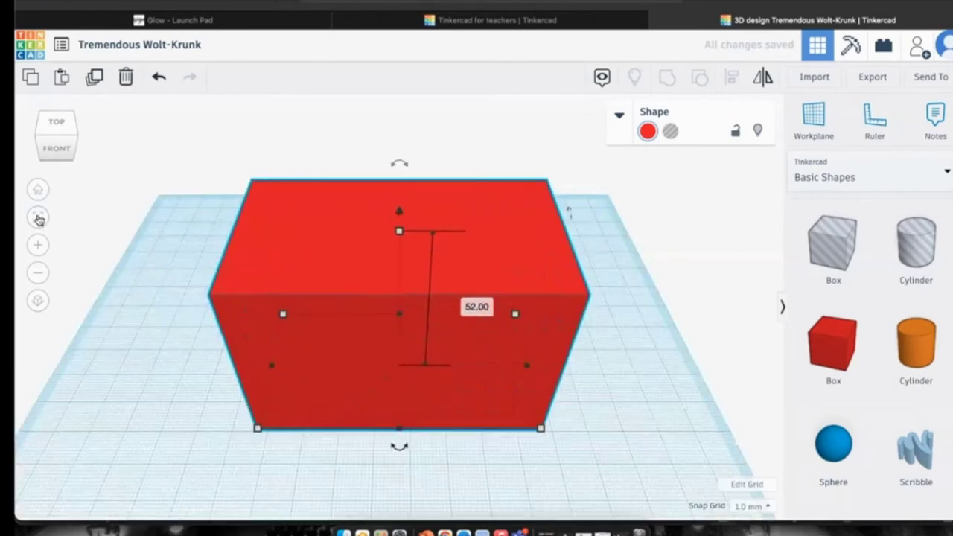
left_click_drag(45, 132, 41, 138)
left_click(41, 137)
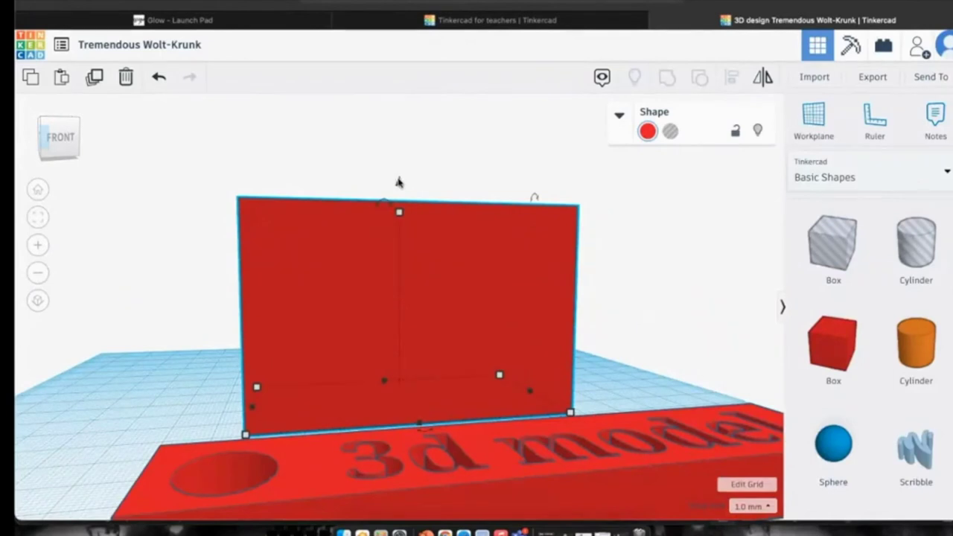
left_click_drag(397, 181, 398, 160)
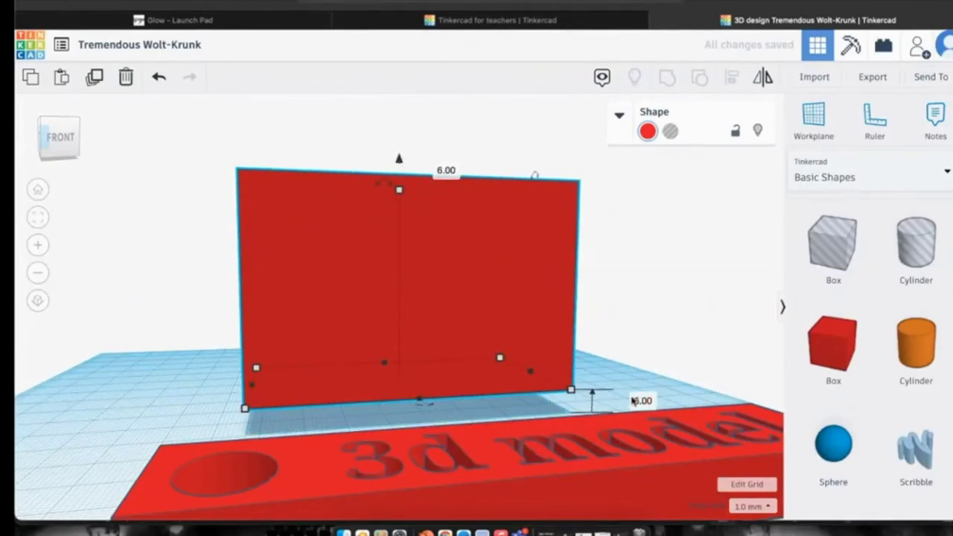
left_click(637, 399)
type("0")
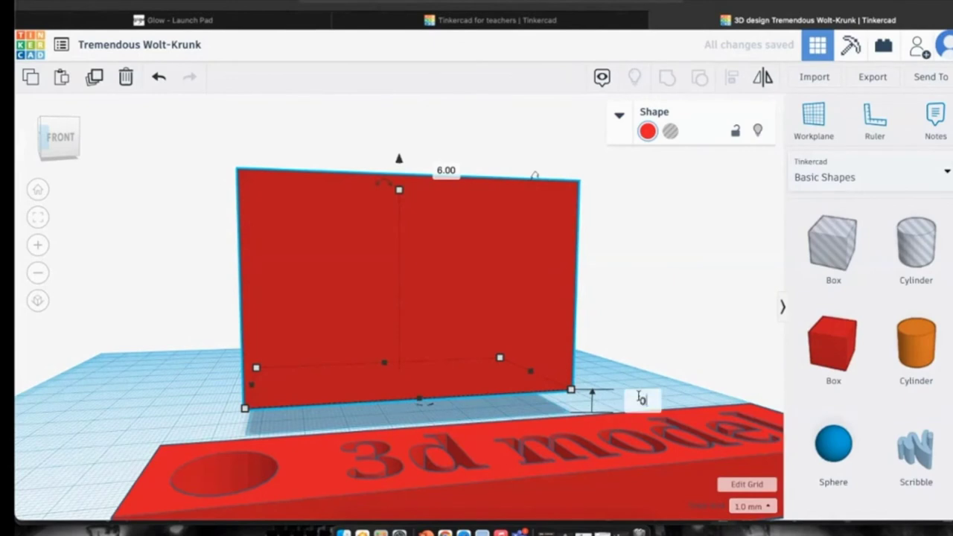
key("Return")
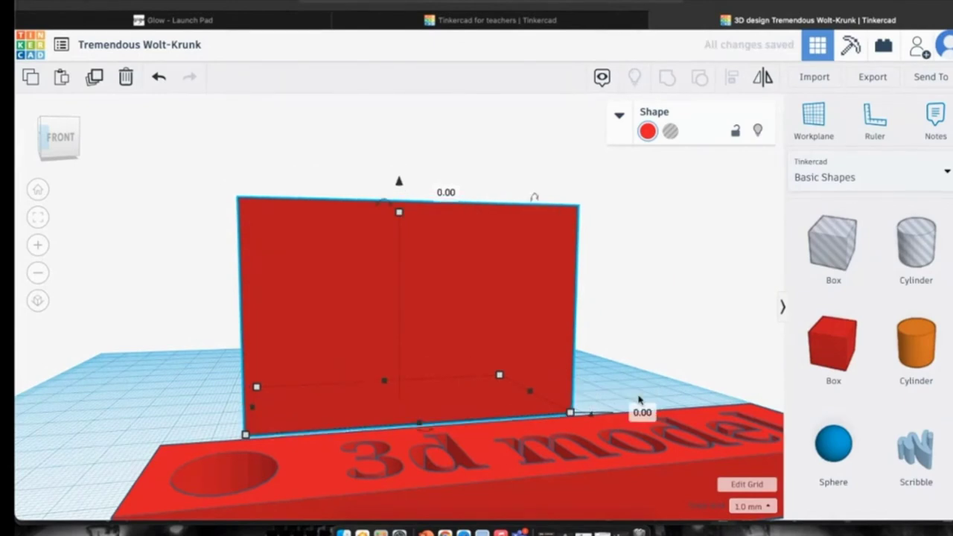
left_click(58, 149)
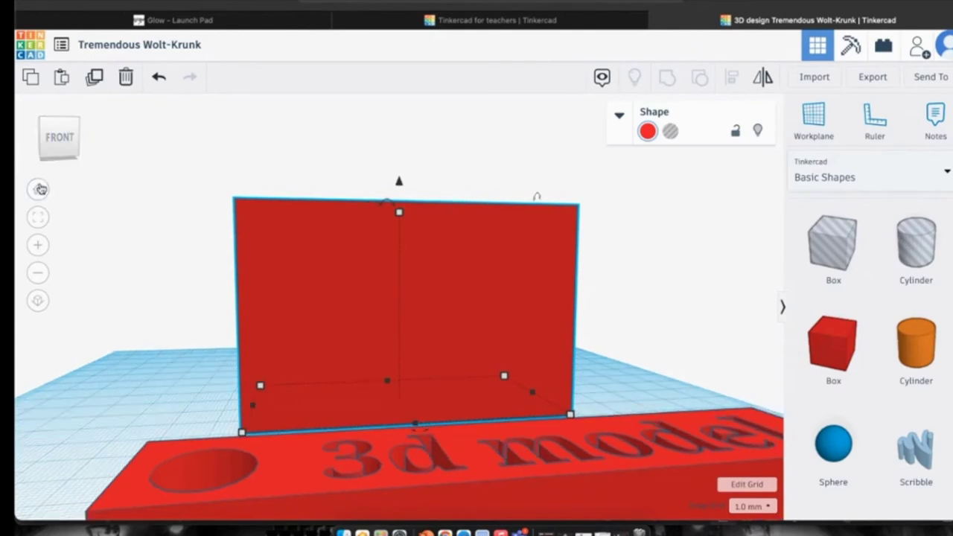
left_click(37, 189)
scroll(843, 337, "down", 3)
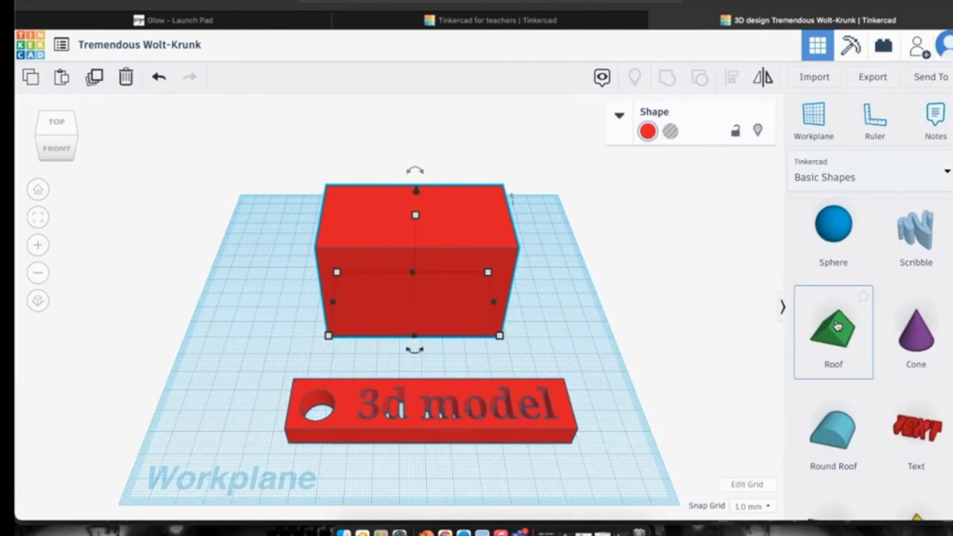
Place a roof shape about 131 mm wide and 26 tall on the workplane.
scroll(837, 327, "down", 1)
scroll(839, 343, "up", 1)
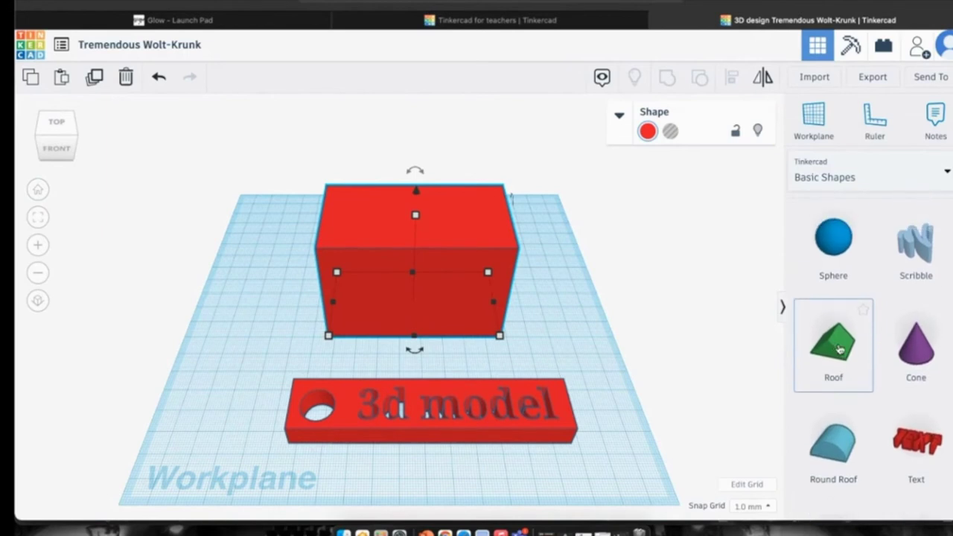
left_click(596, 286)
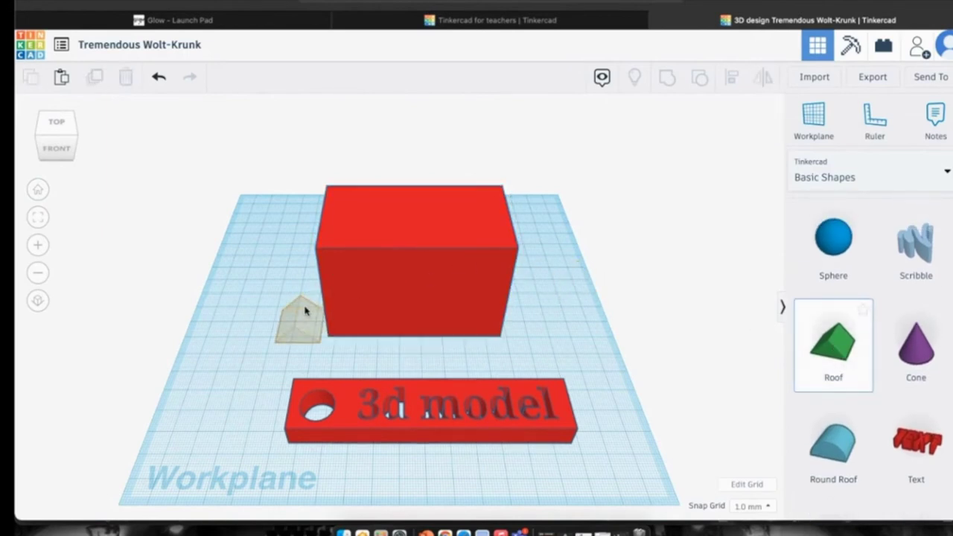
scroll(298, 311, "down", 3)
left_click(320, 313)
left_click_drag(339, 322, 510, 328)
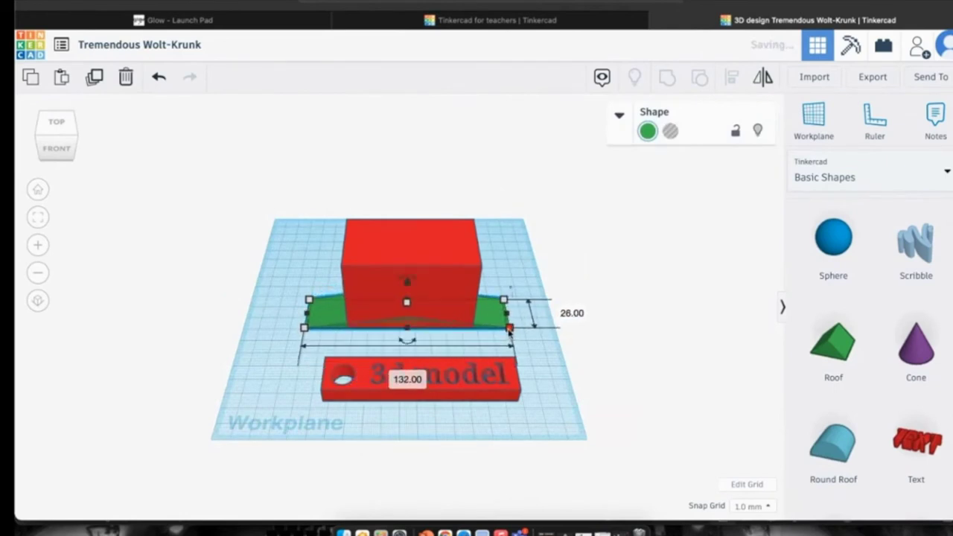
left_click_drag(409, 305, 409, 274)
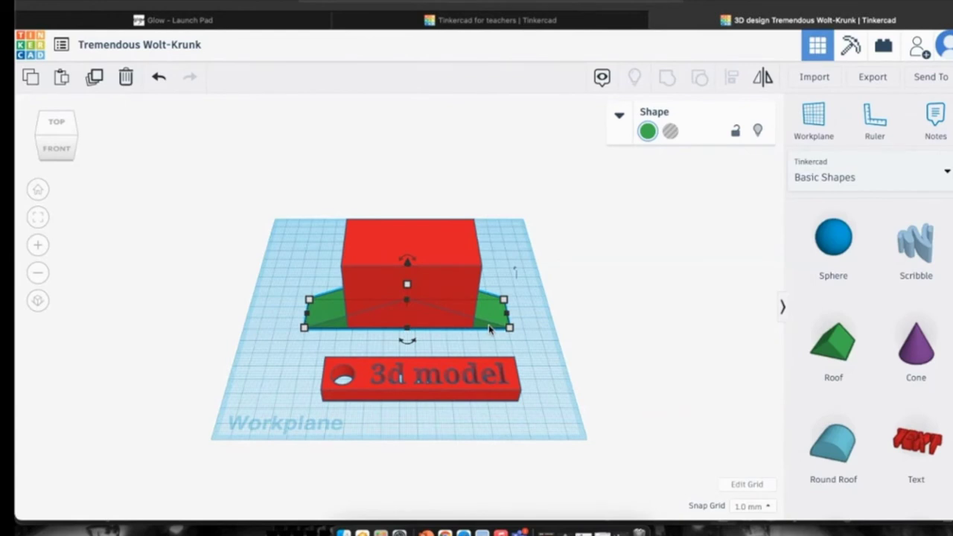
Lift the green roof up onto the box and stretch its depth to 48.
left_click(437, 270)
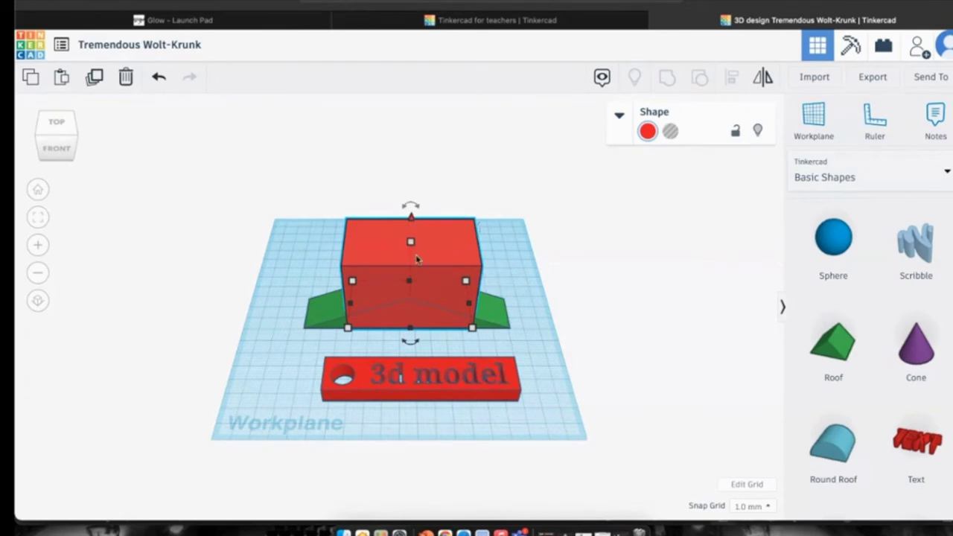
left_click(498, 325)
left_click(497, 326)
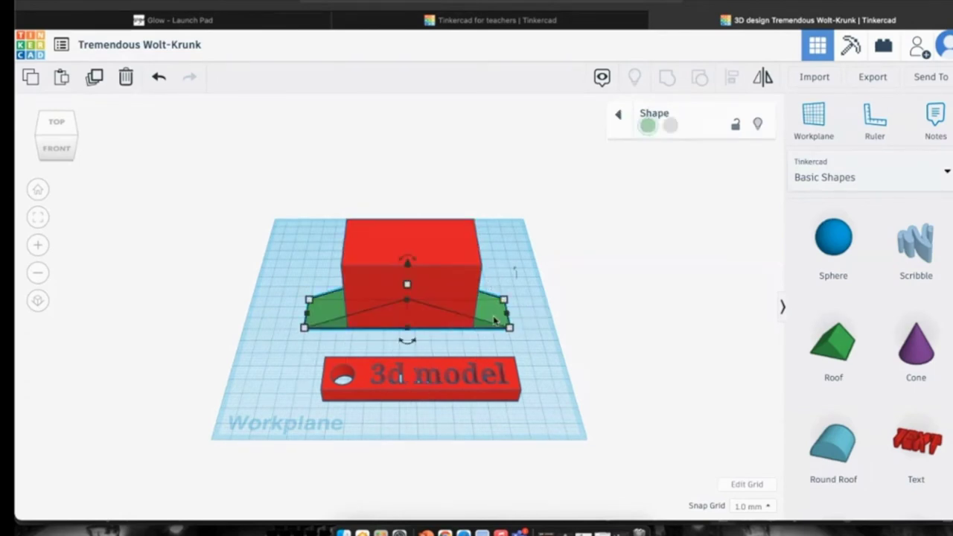
left_click_drag(407, 265, 411, 196)
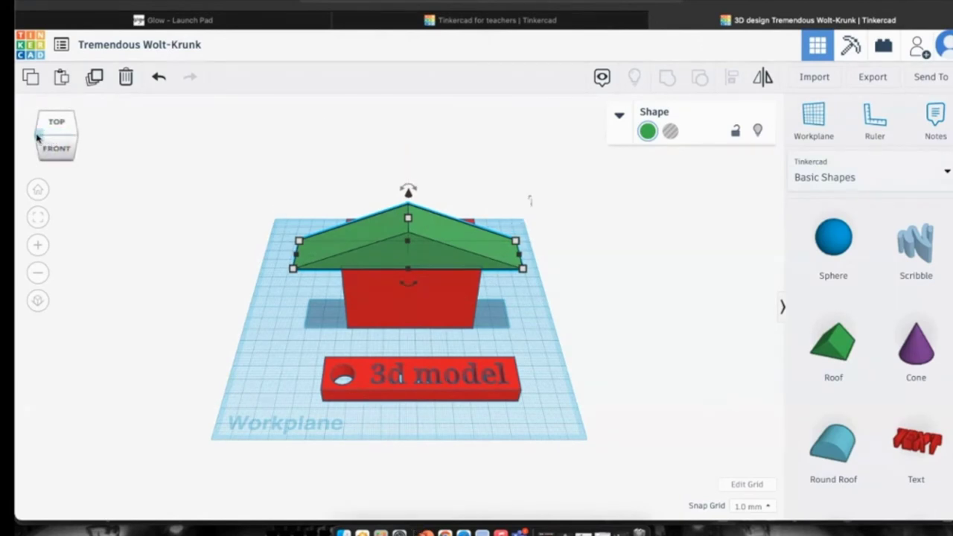
mouse_move(37, 135)
left_mouse_down()
mouse_move(64, 138)
mouse_move(54, 137)
left_mouse_up()
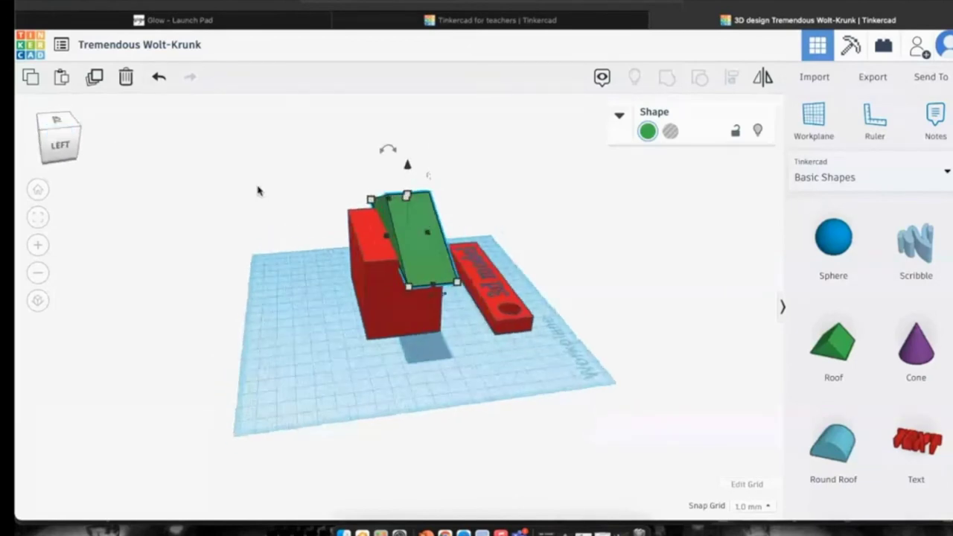
mouse_move(409, 289)
left_click_drag(406, 289, 366, 289)
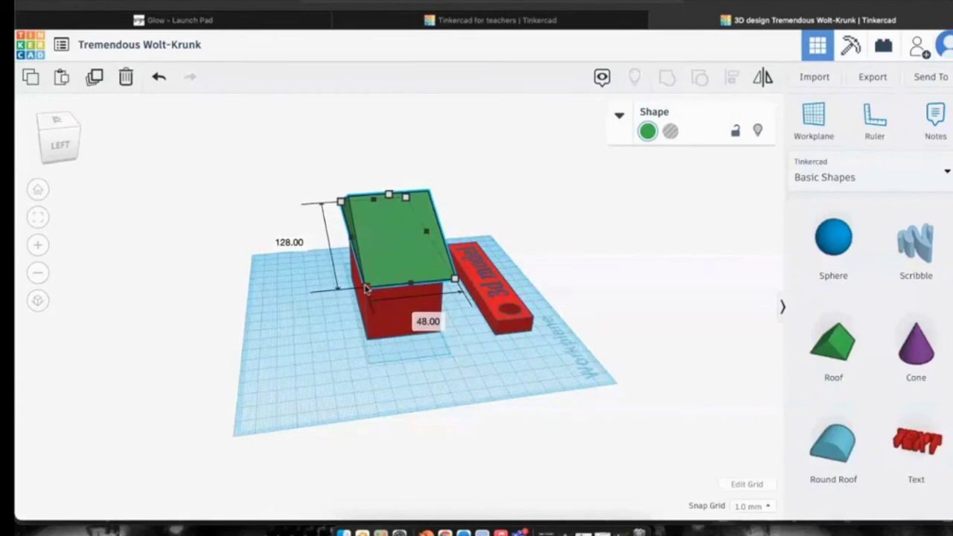
Narrow the roof from its right and left corners to fit the walls.
left_click(398, 311)
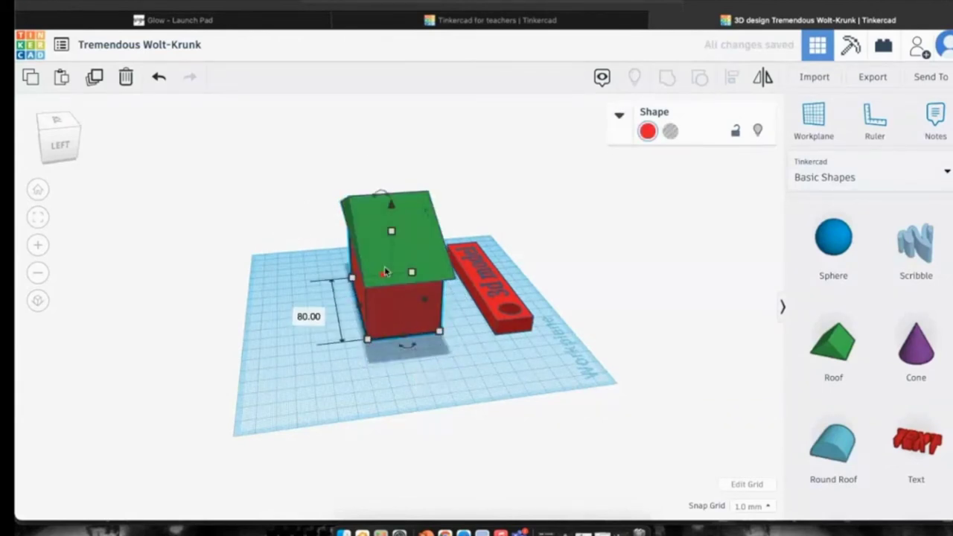
left_click(384, 266)
mouse_move(368, 288)
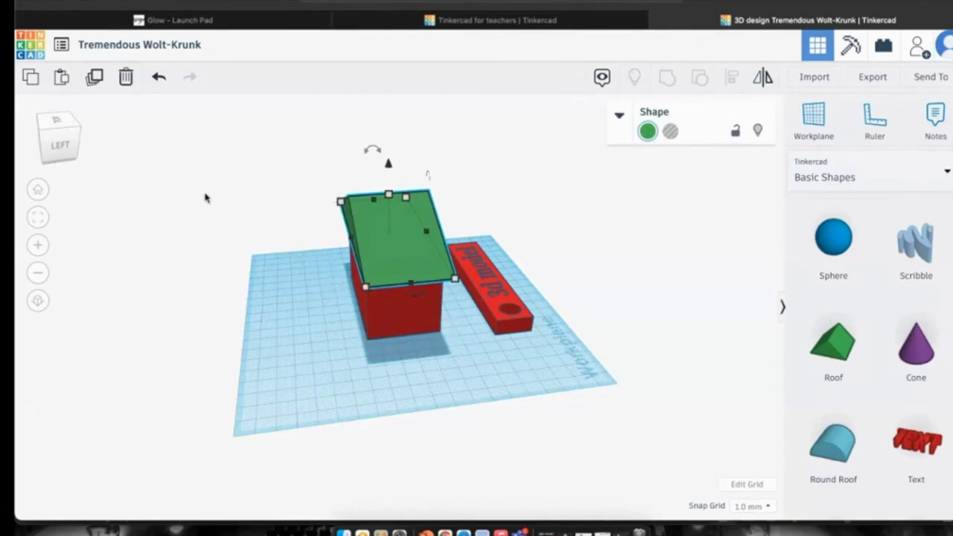
left_click(38, 217)
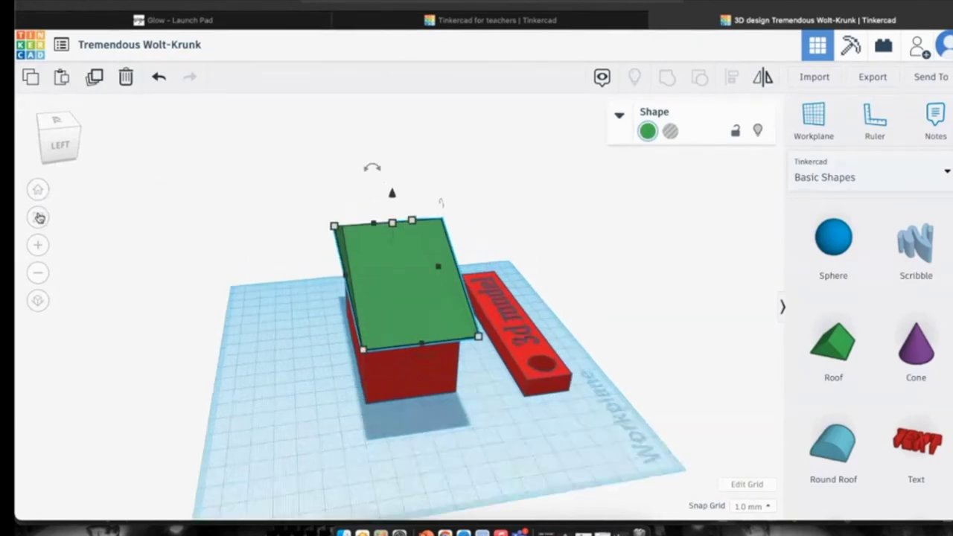
left_click(38, 189)
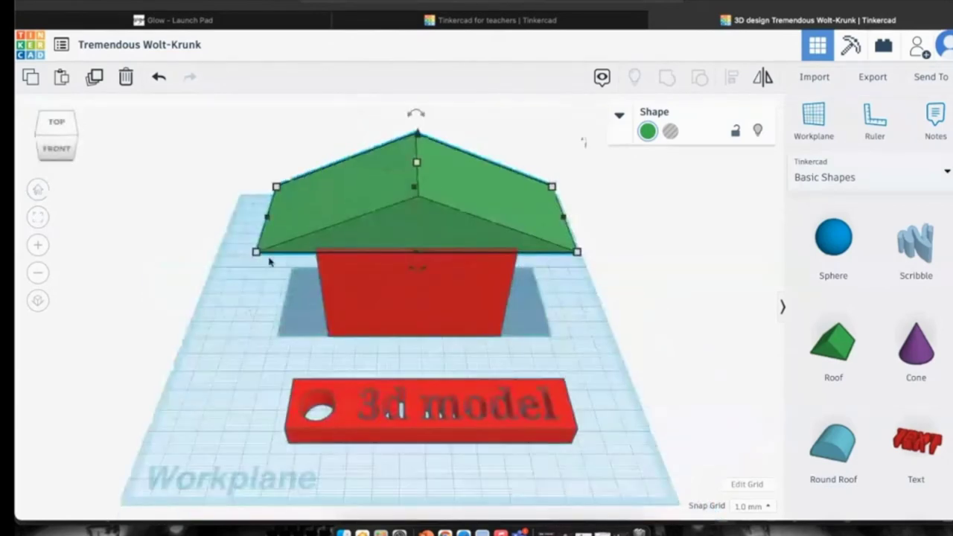
left_click_drag(577, 252, 539, 253)
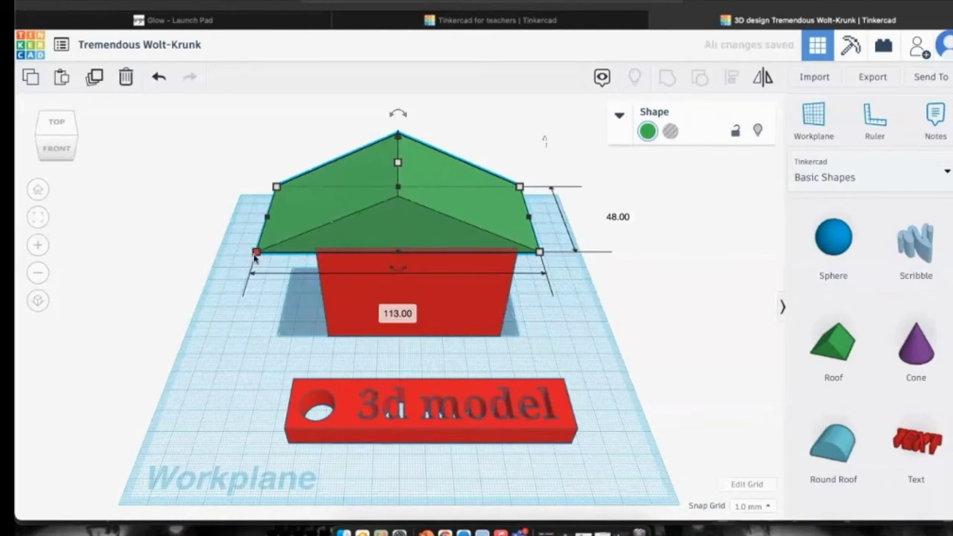
left_click_drag(256, 252, 301, 261)
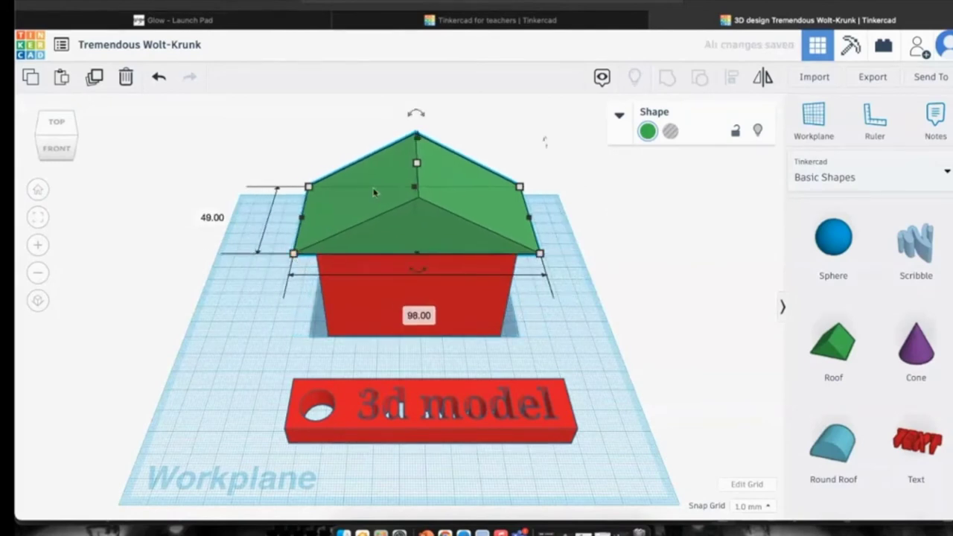
Undo the last roof resize, delete and restore the roof, then reselect it.
left_click(160, 79)
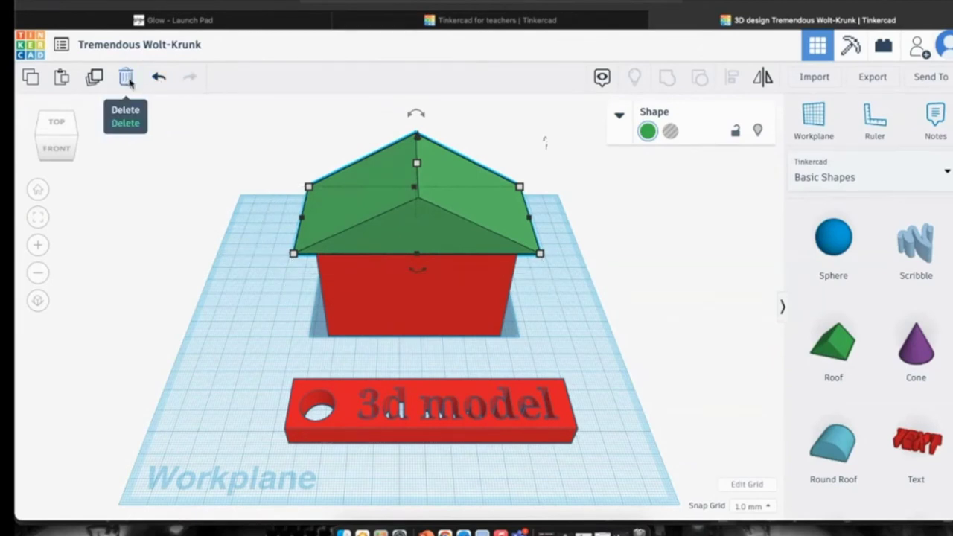
left_click(127, 78)
left_click(158, 79)
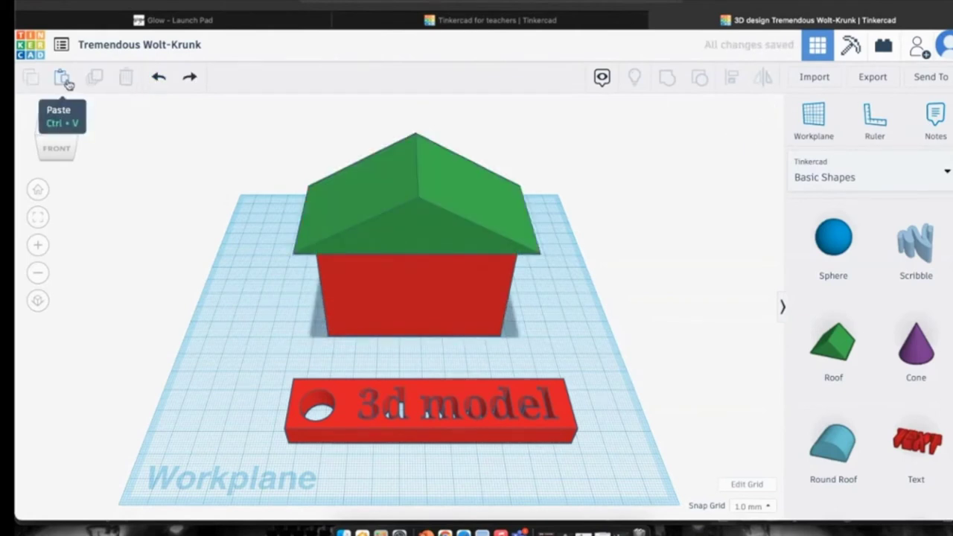
left_click_drag(429, 220, 428, 223)
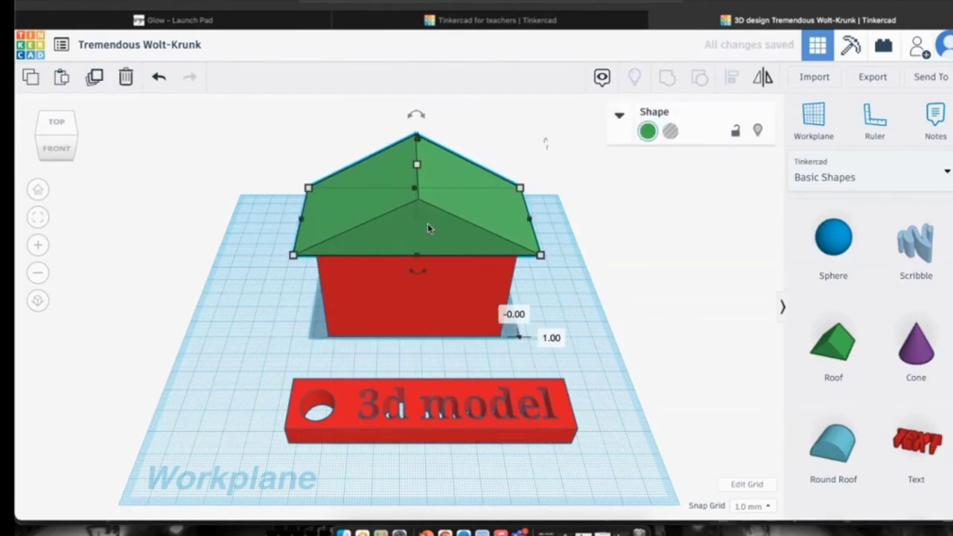
Duplicate the 3d model nameplate and place the copy in front of the original.
left_click(425, 402)
left_click_drag(425, 401, 423, 361)
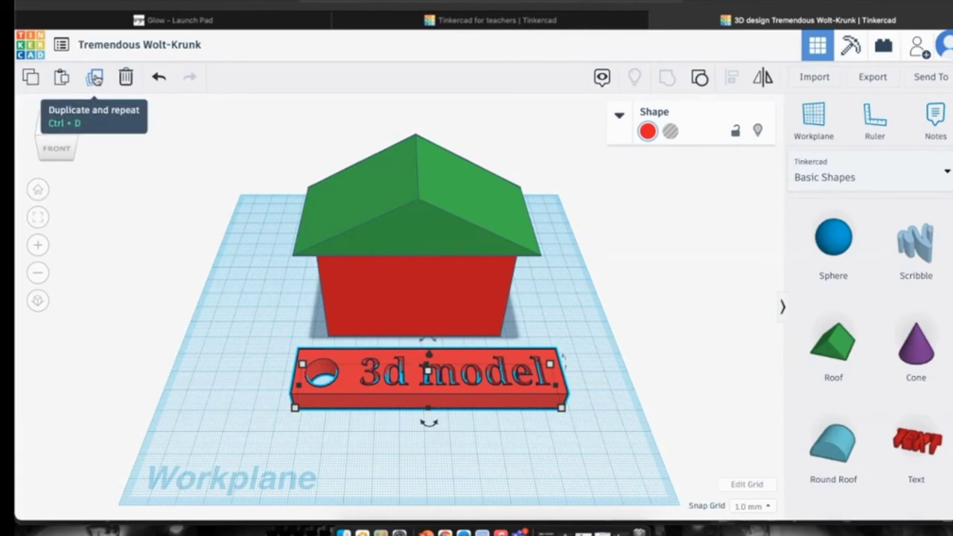
left_click(95, 79)
scroll(451, 350, "down", 3)
left_click_drag(451, 350, 452, 389)
scroll(450, 384, "down", 3)
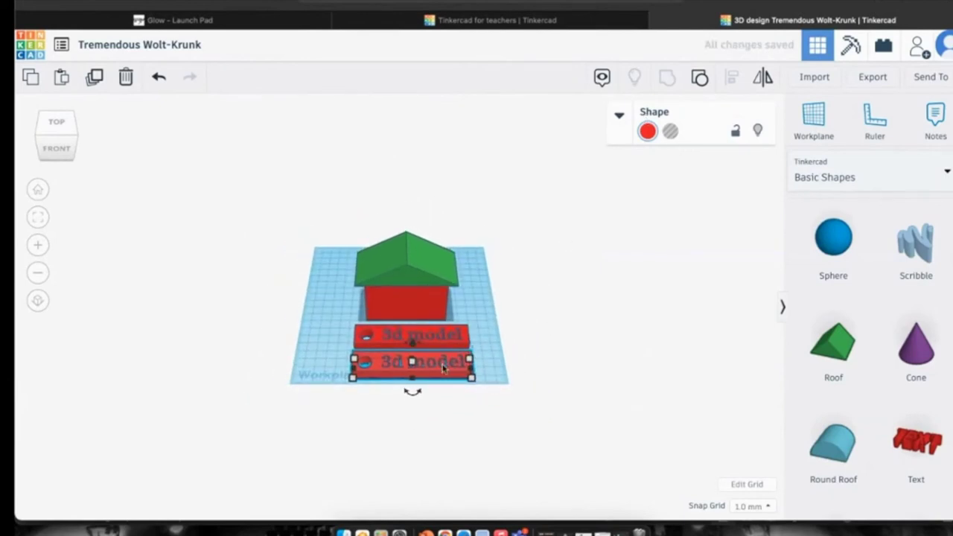
Ungroup the copied plate into its separate solid and hole parts.
left_click(701, 79)
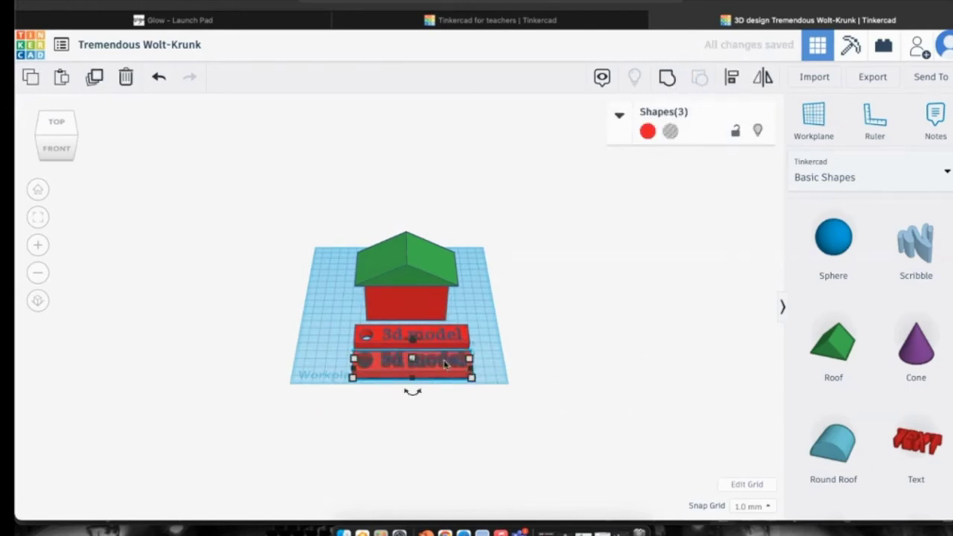
left_click(618, 113)
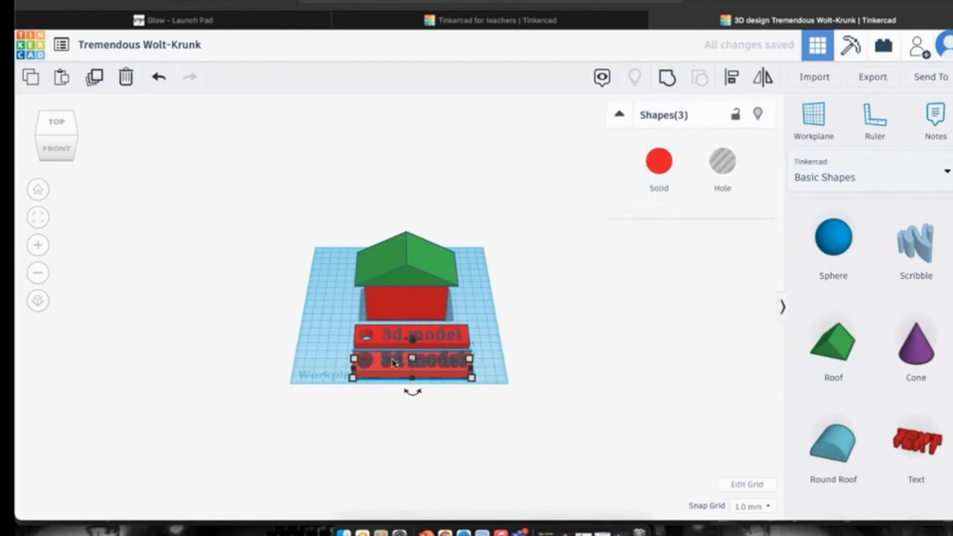
scroll(435, 364, "up", 8)
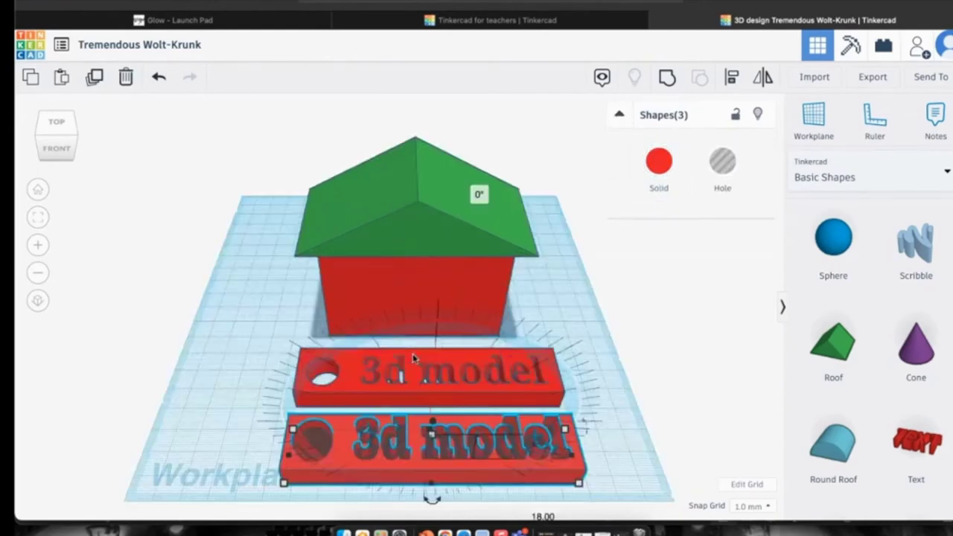
scroll(450, 408, "down", 2)
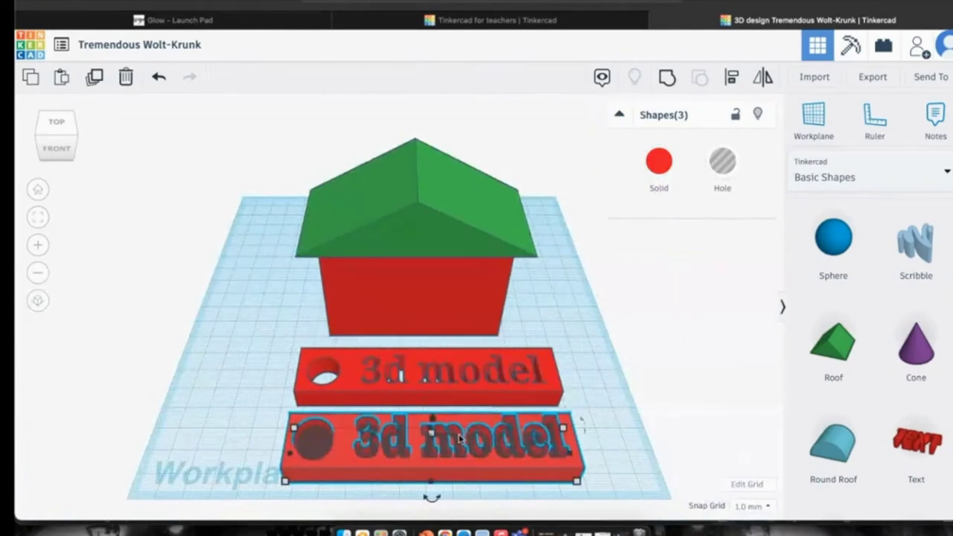
Regroup the copy's three parts, then ungroup the copied plate again.
left_click(666, 82)
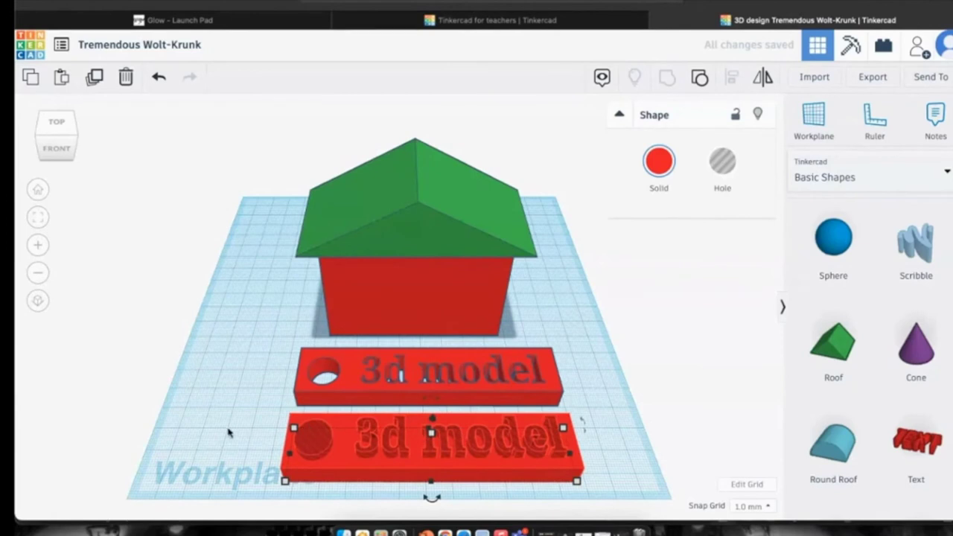
left_click(250, 424)
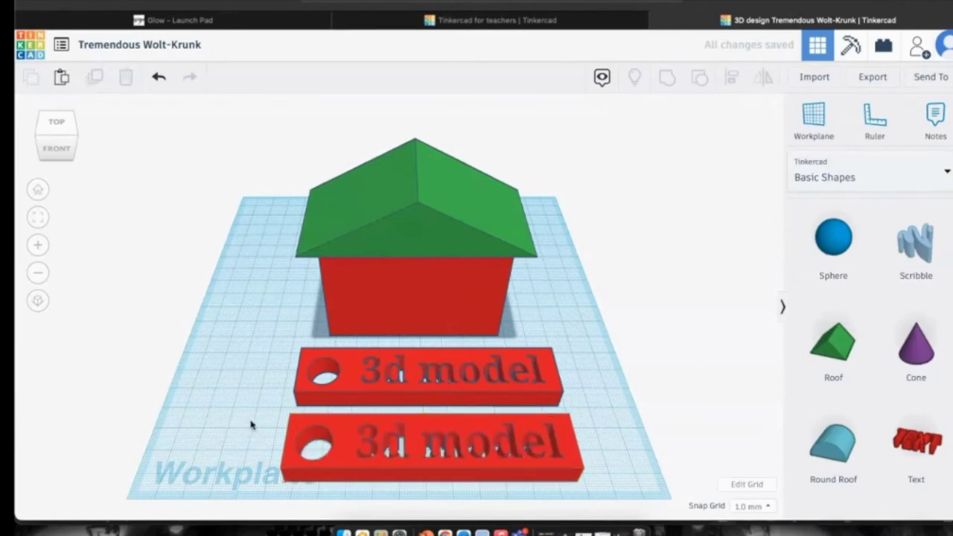
left_click(600, 460)
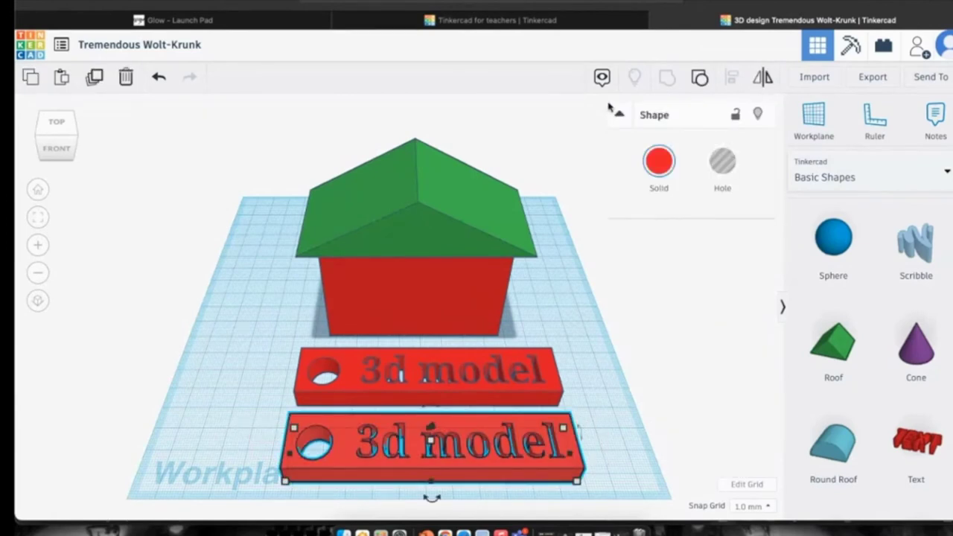
left_click(700, 77)
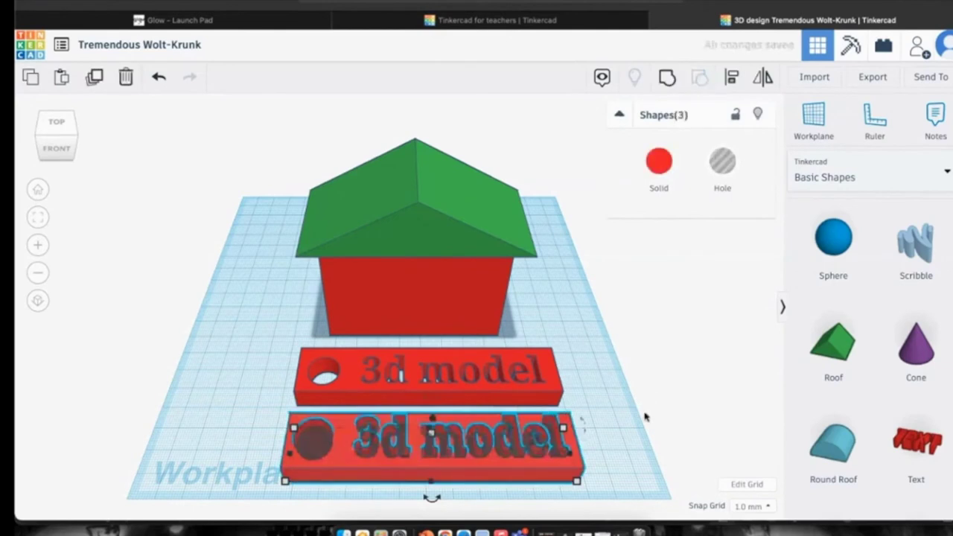
left_click(611, 442)
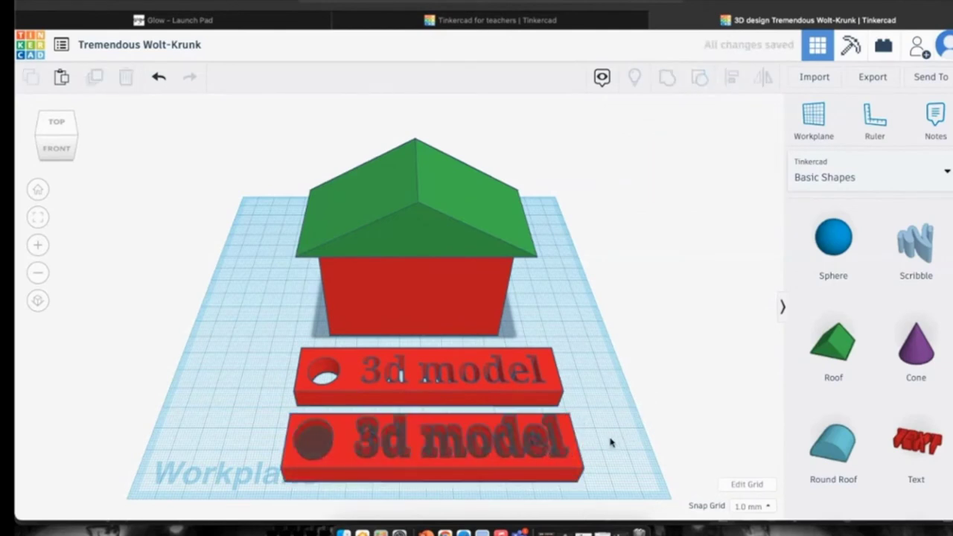
Change the copy's raised lettering from '3d model' to 'test'.
left_click(558, 442)
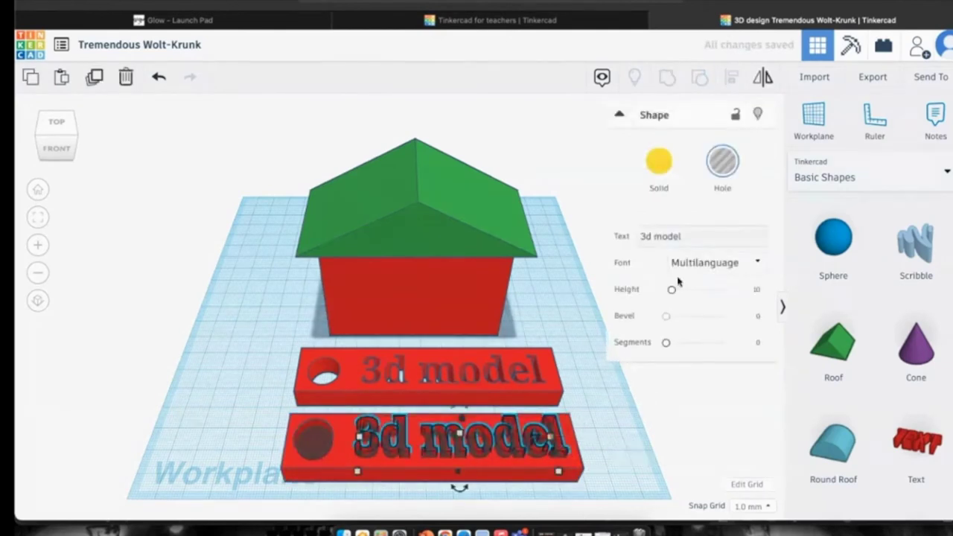
left_click(685, 234)
type("test")
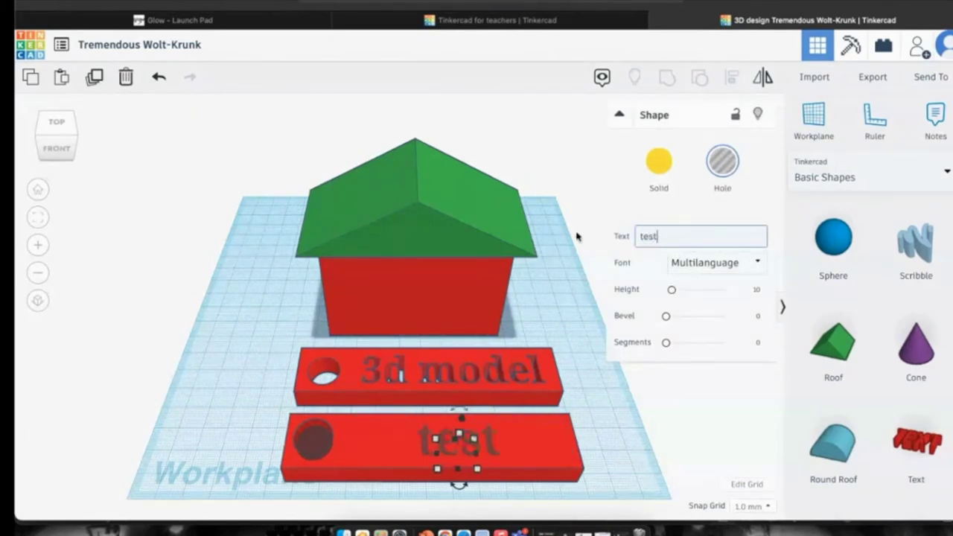
left_click(623, 421)
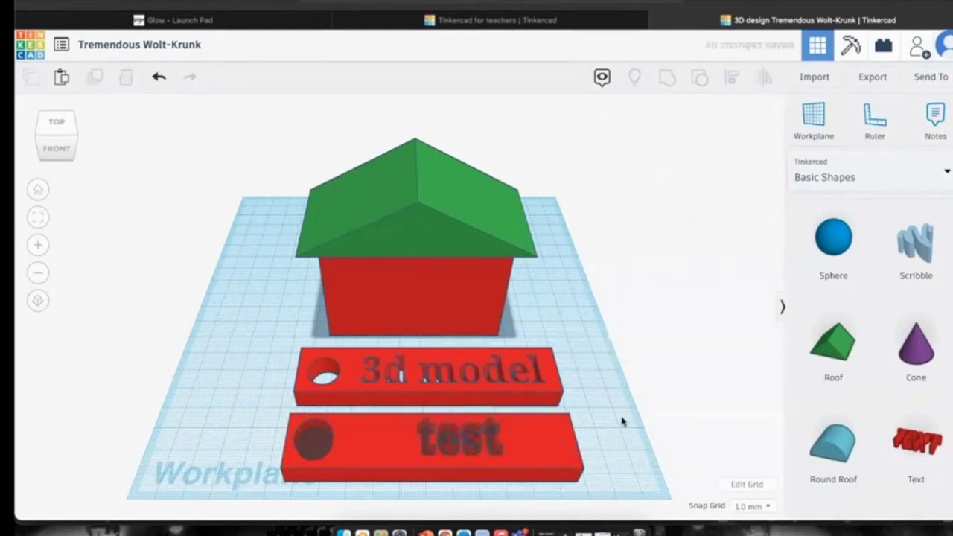
scroll(537, 319, "up", 5)
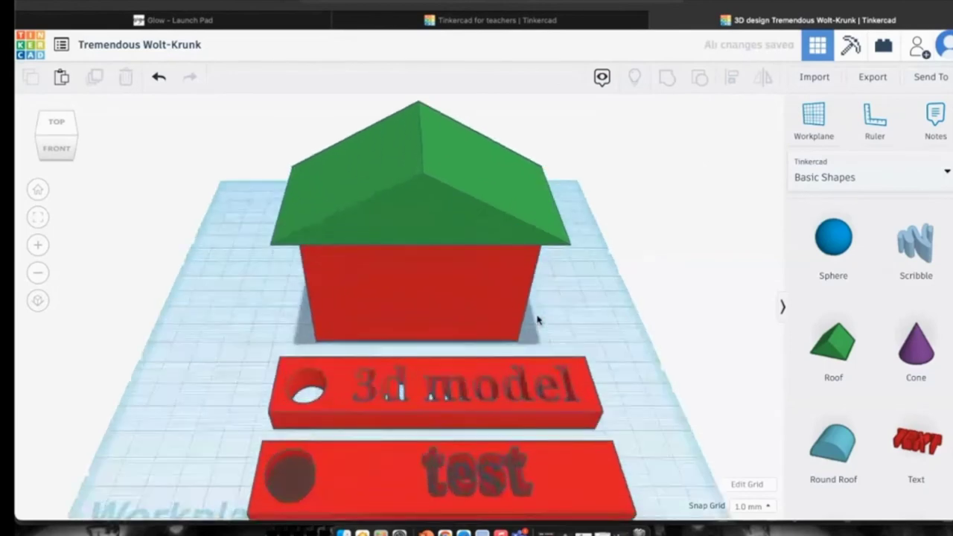
scroll(501, 363, "down", 3)
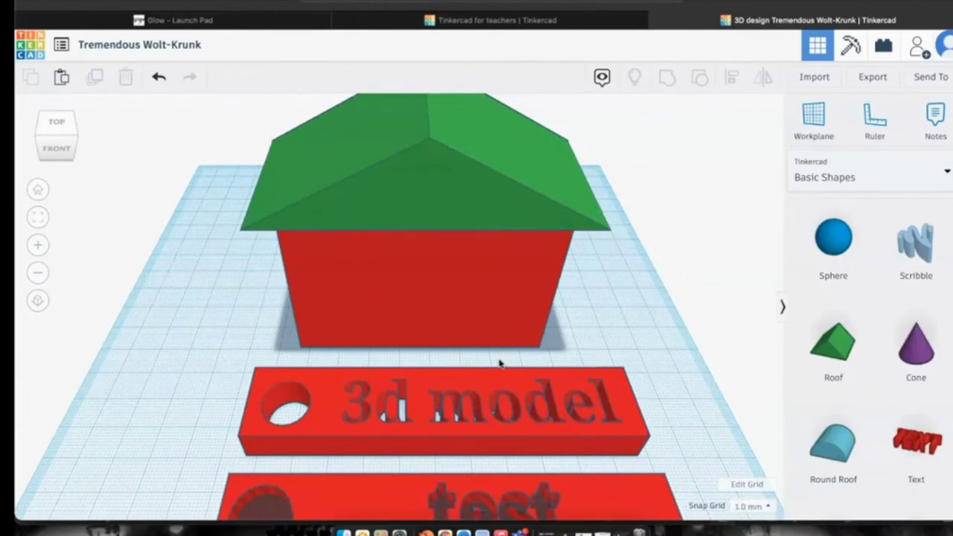
scroll(707, 308, "down", 5)
scroll(834, 328, "down", 1)
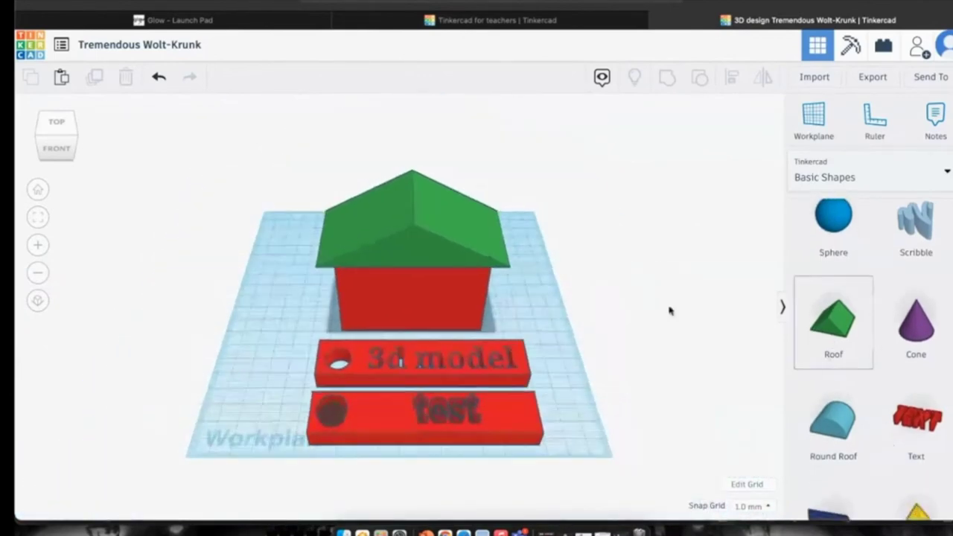
Add a solid cylinder beside the house and lift it to roof level.
scroll(881, 302, "up", 5)
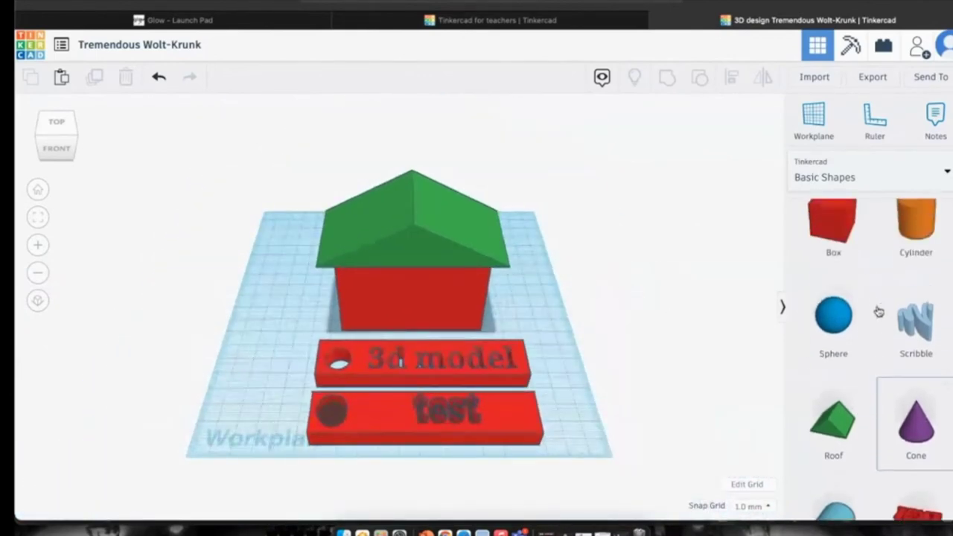
scroll(917, 312, "up", 1)
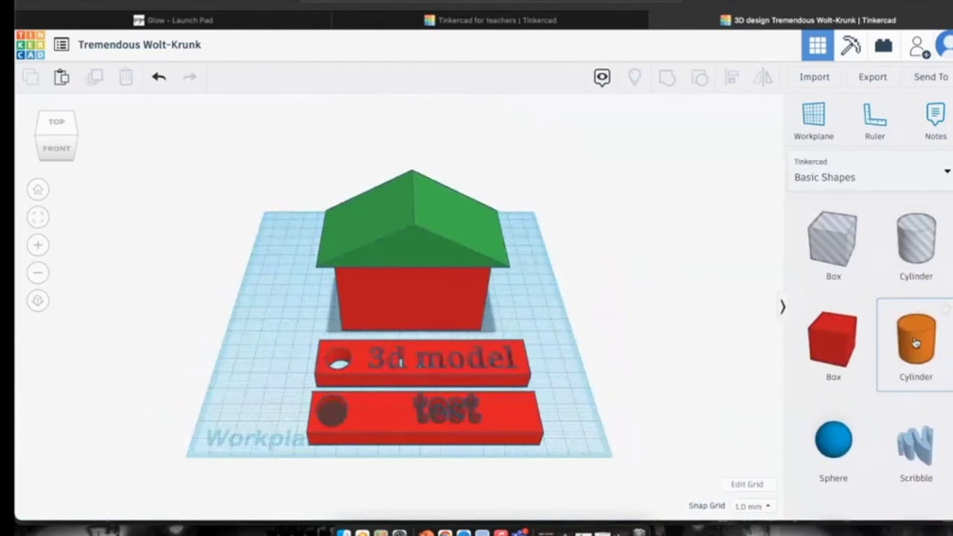
left_click_drag(916, 342, 492, 308)
left_click_drag(498, 258, 460, 155)
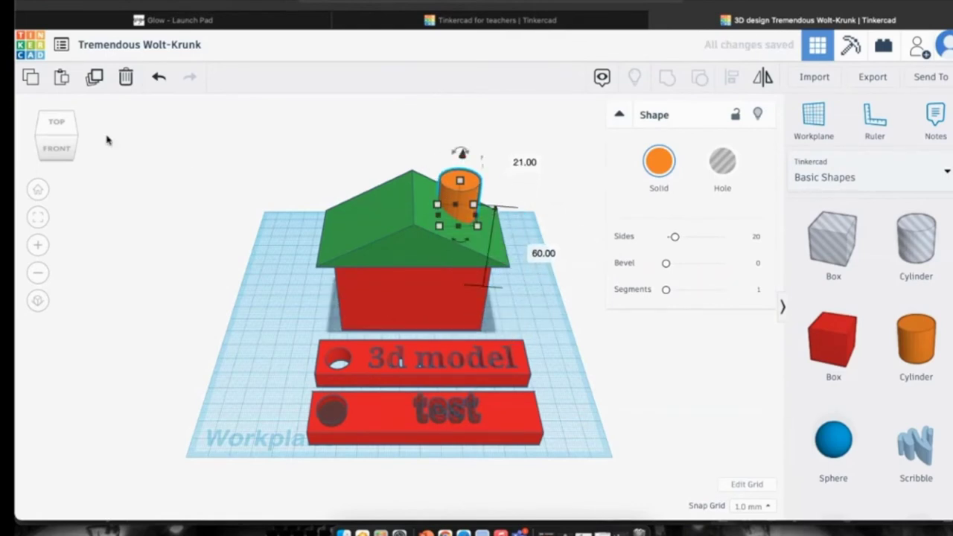
Move the orange cylinder across the roof, keep it 20 mm wide, and make it 29 mm tall.
left_click(59, 140)
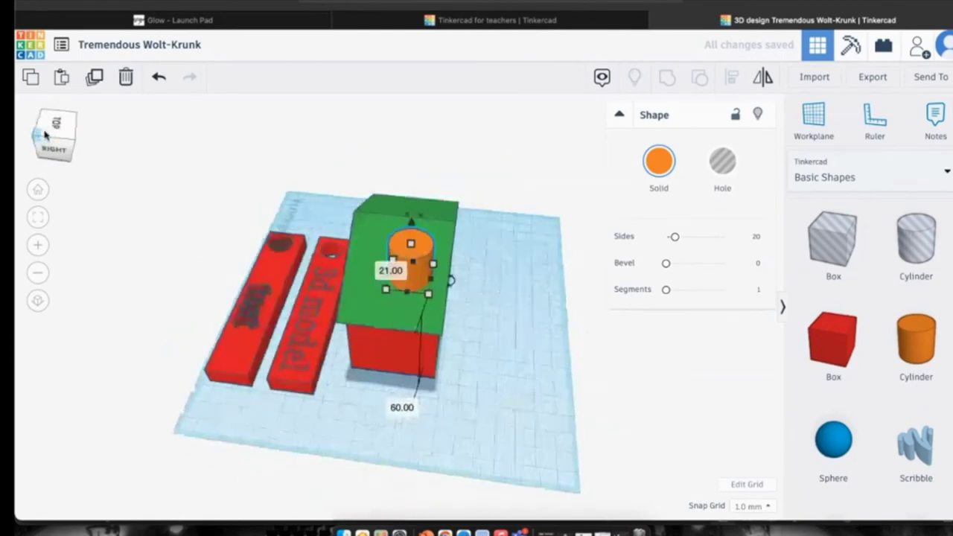
left_click_drag(408, 232, 396, 198)
left_click_drag(393, 270, 414, 268)
left_click_drag(397, 223, 396, 194)
mouse_move(36, 134)
left_mouse_down()
mouse_move(66, 132)
mouse_move(49, 134)
left_mouse_up()
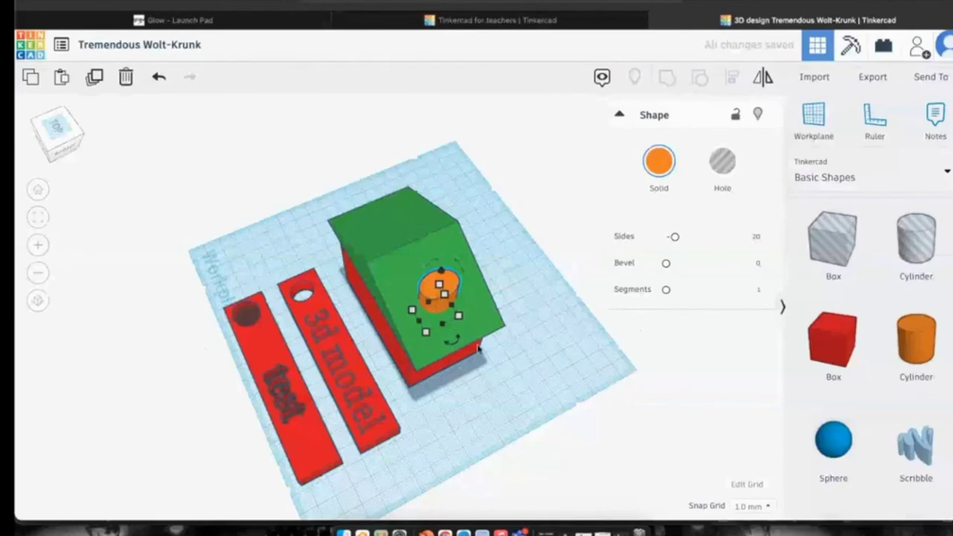
Shrink the small cylinder to 8 by 15 mm.
left_click(525, 297)
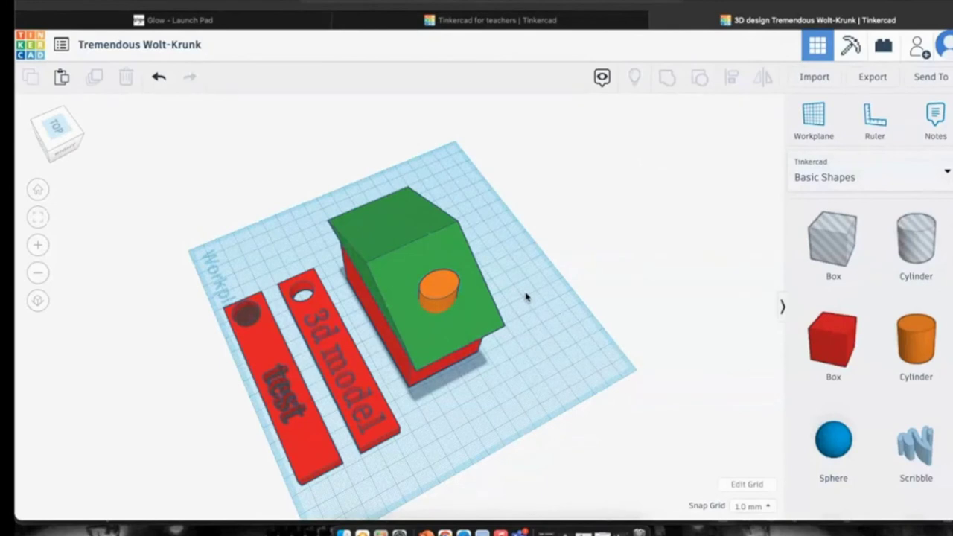
left_click(438, 293)
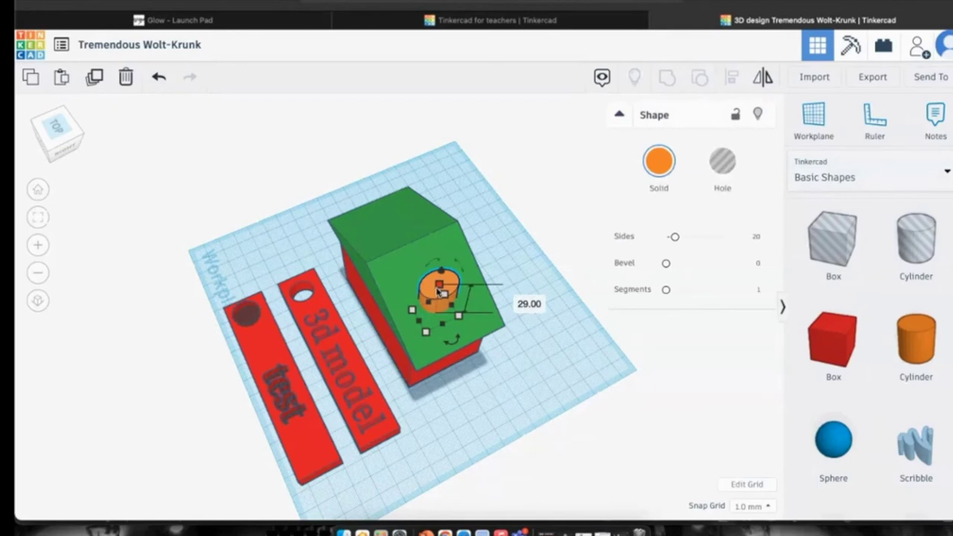
scroll(488, 310, "down", 3)
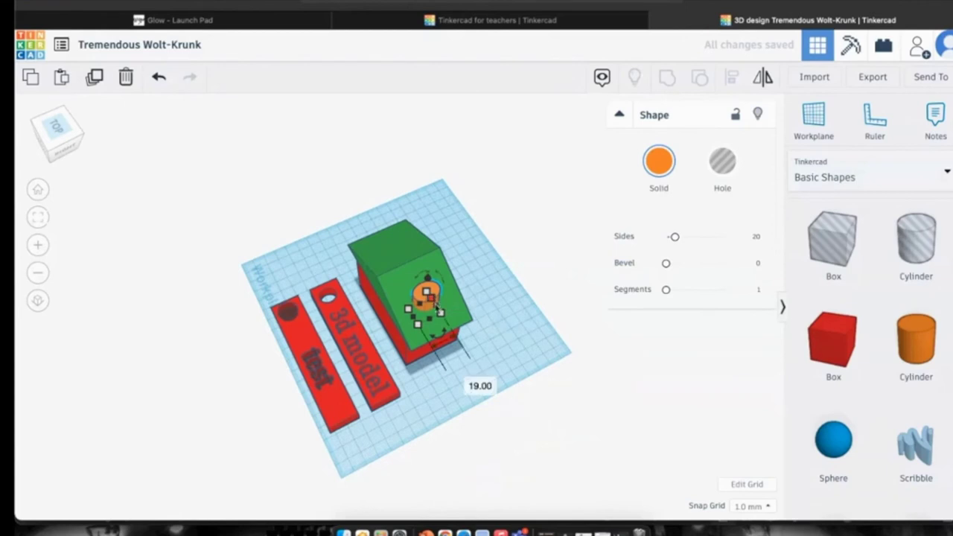
left_click_drag(440, 313, 433, 314)
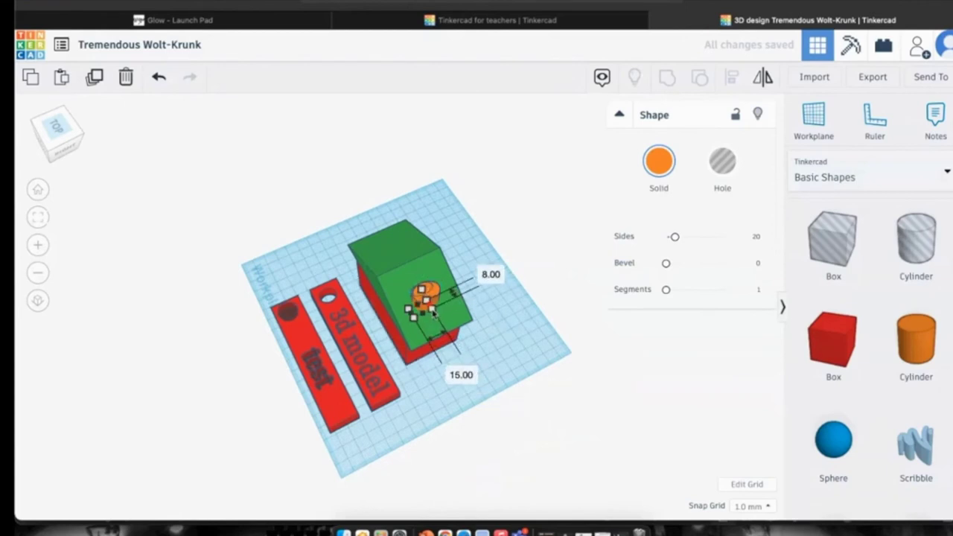
scroll(433, 313, "up", 5)
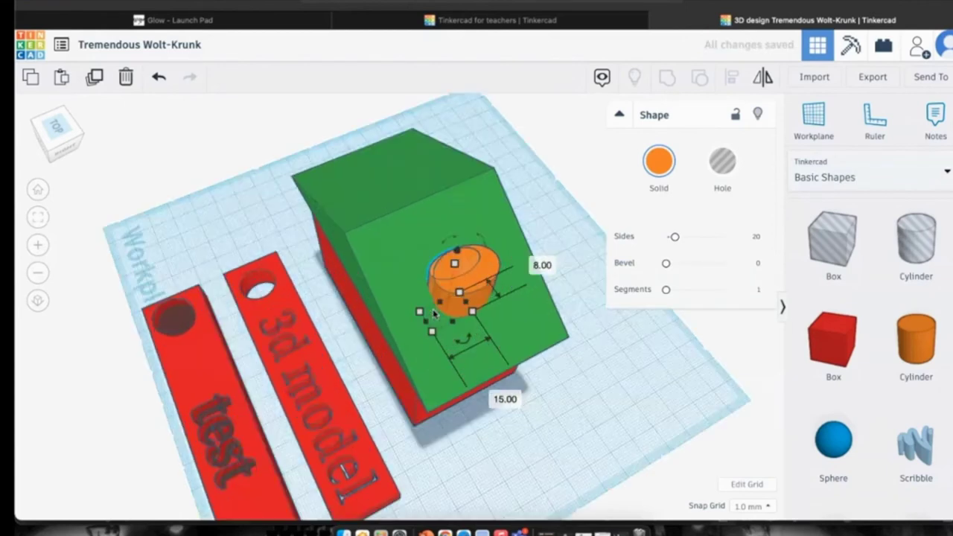
scroll(464, 275, "up", 5)
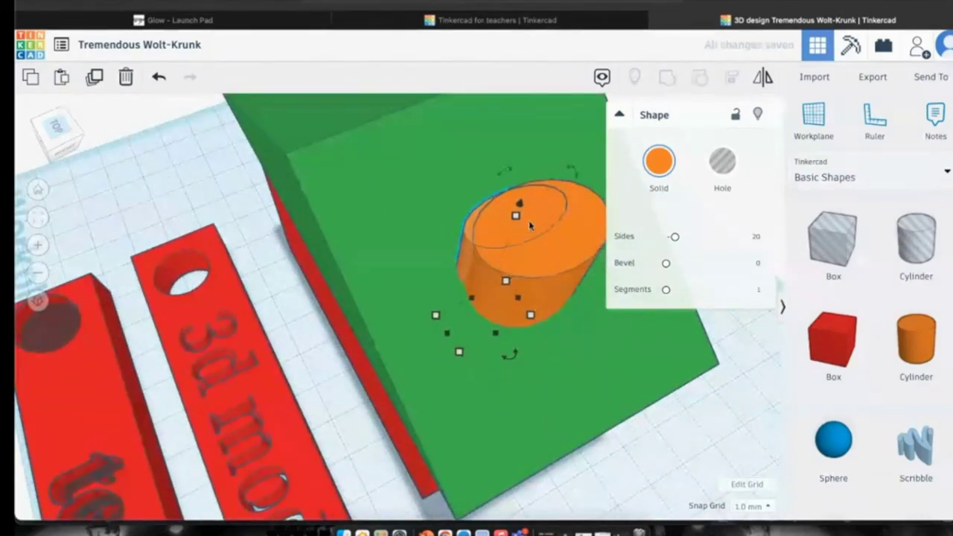
Move the small cylinder into the chimney and turn it into a hole.
left_click_drag(541, 228, 511, 210)
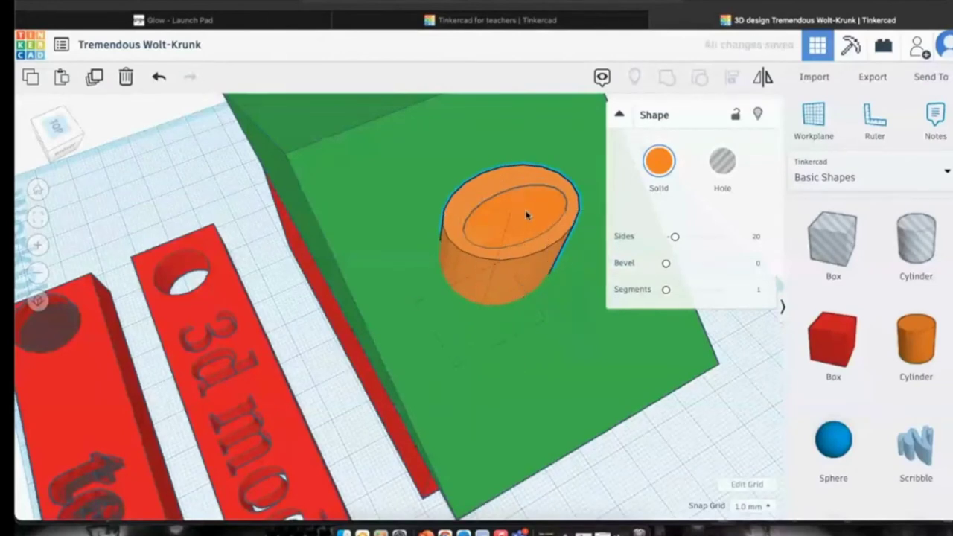
left_click(527, 215)
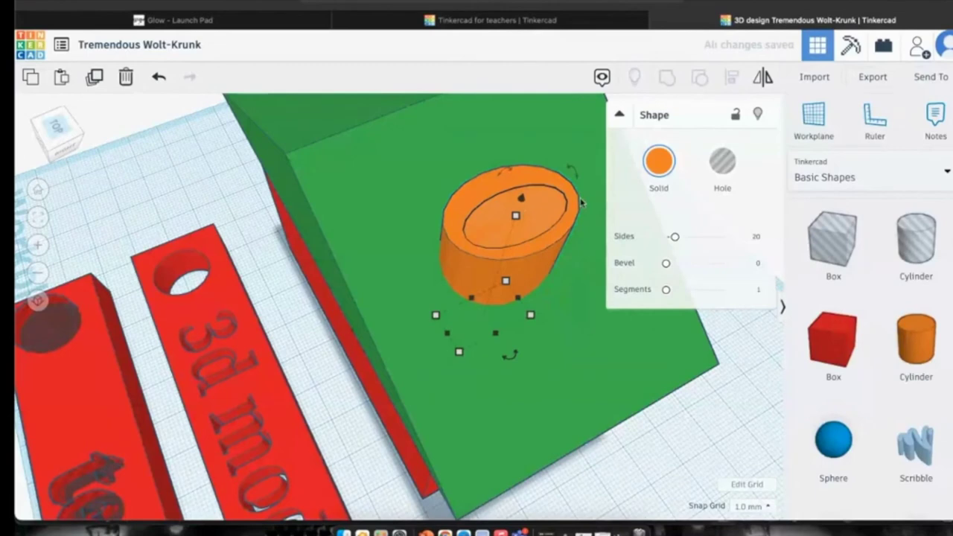
scroll(582, 203, "down", 5)
left_click(721, 161)
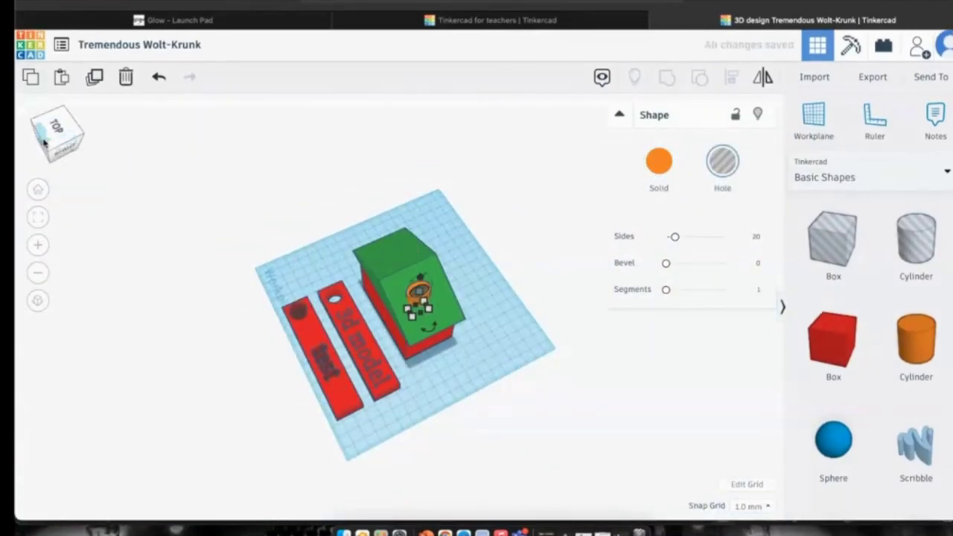
mouse_move(49, 143)
left_mouse_down()
mouse_move(53, 158)
mouse_move(58, 143)
left_mouse_up()
scroll(402, 298, "up", 5)
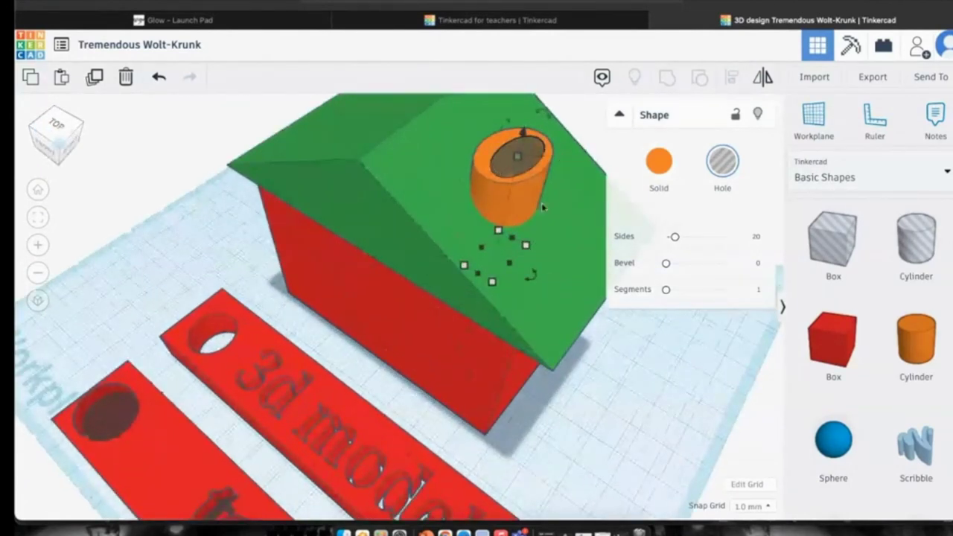
left_click(570, 236)
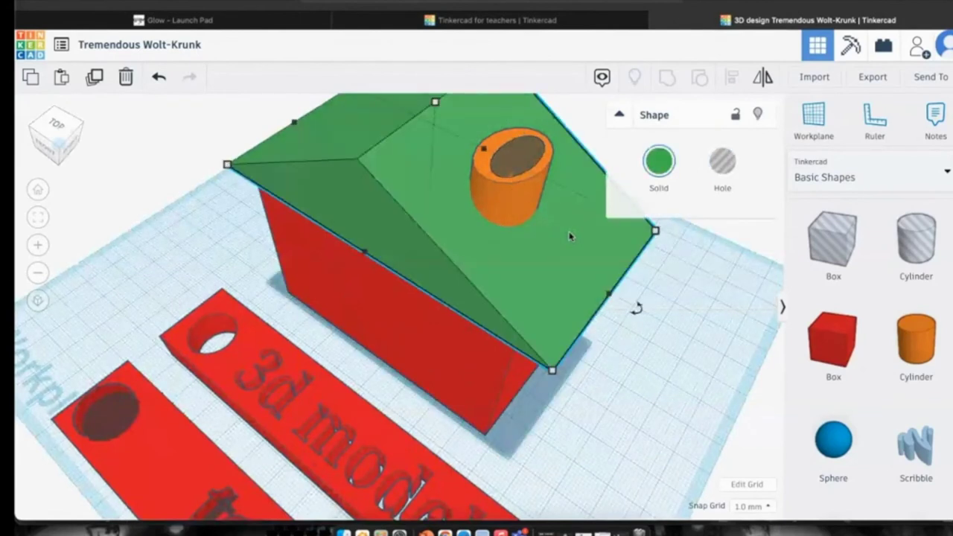
scroll(570, 236, "down", 5)
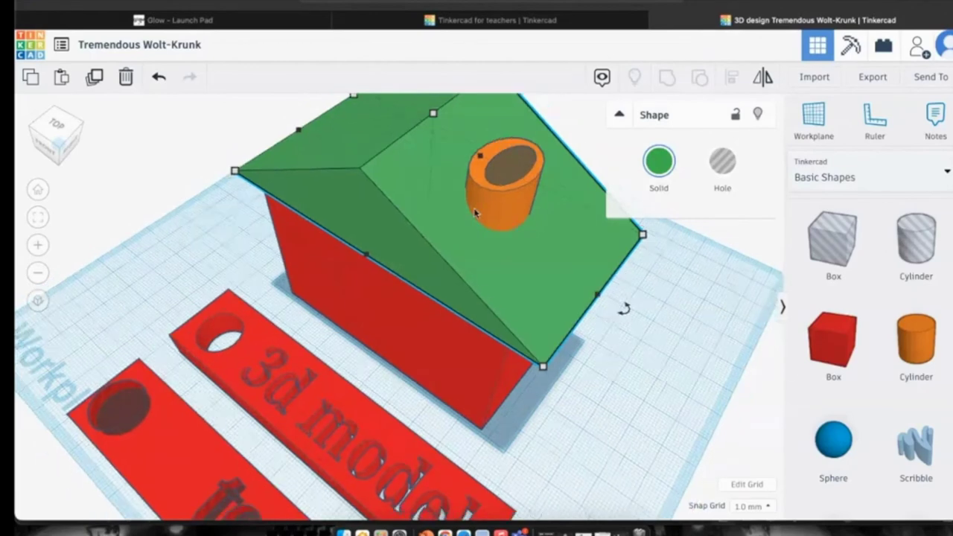
left_click(40, 189)
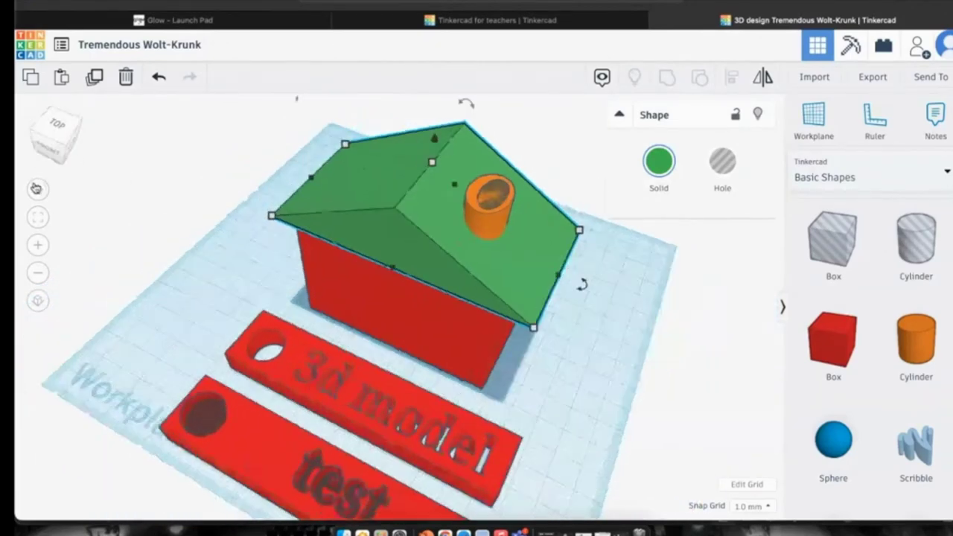
Add a new box from Basic Shapes near the house and colour it yellow.
scroll(816, 346, "down", 5)
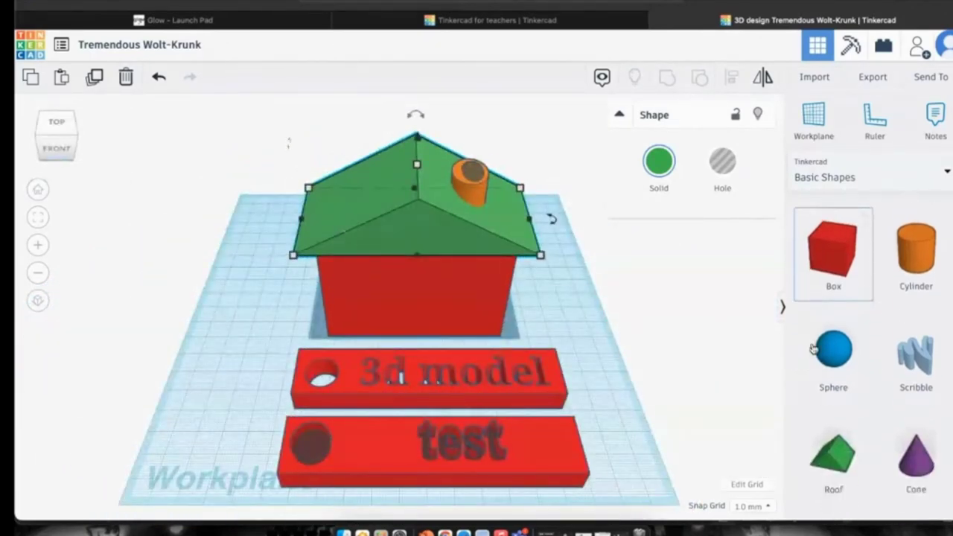
scroll(812, 347, "down", 2)
scroll(815, 330, "up", 5)
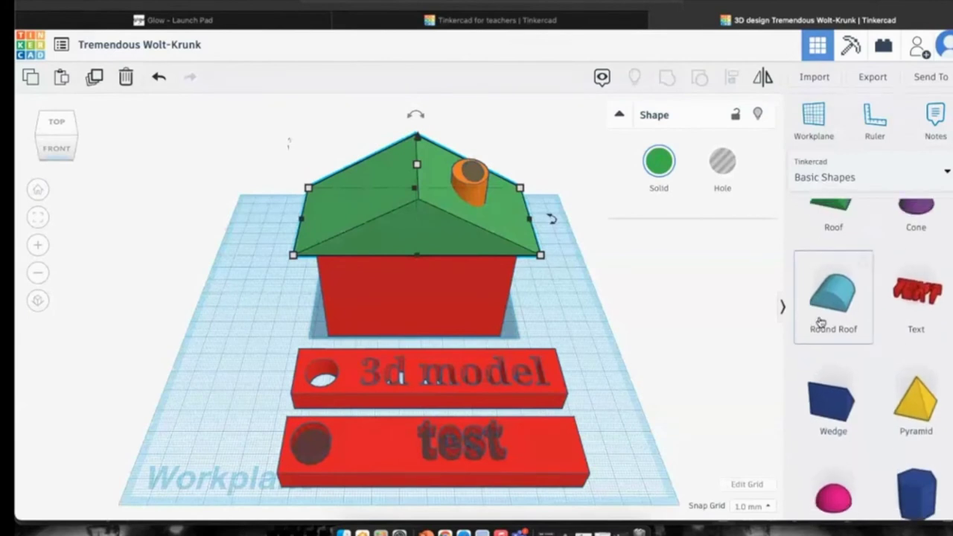
scroll(816, 289, "up", 2)
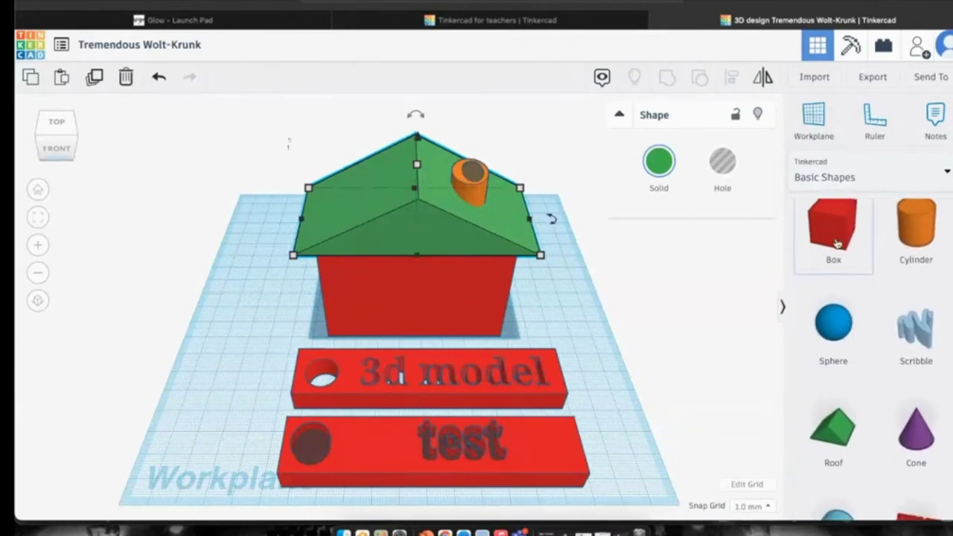
left_click_drag(838, 229, 569, 292)
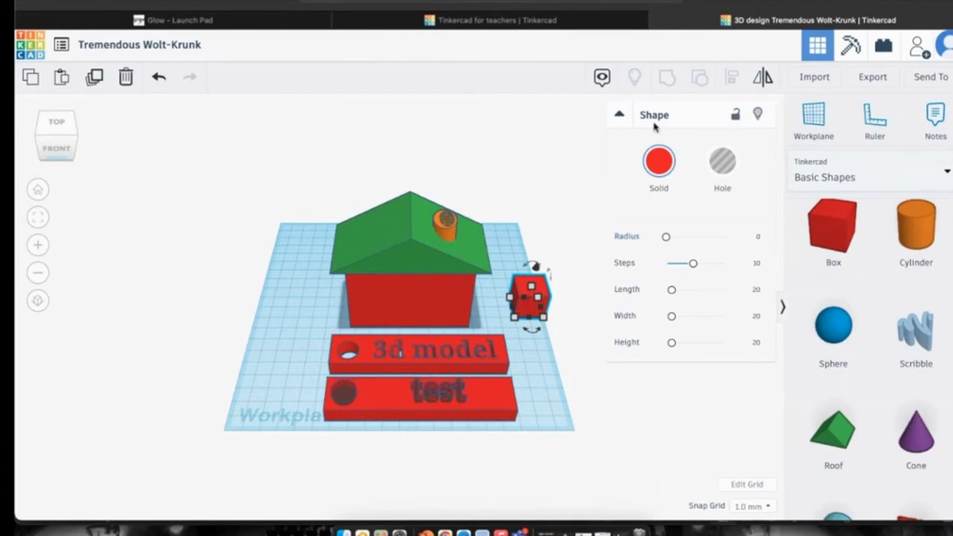
left_click(659, 161)
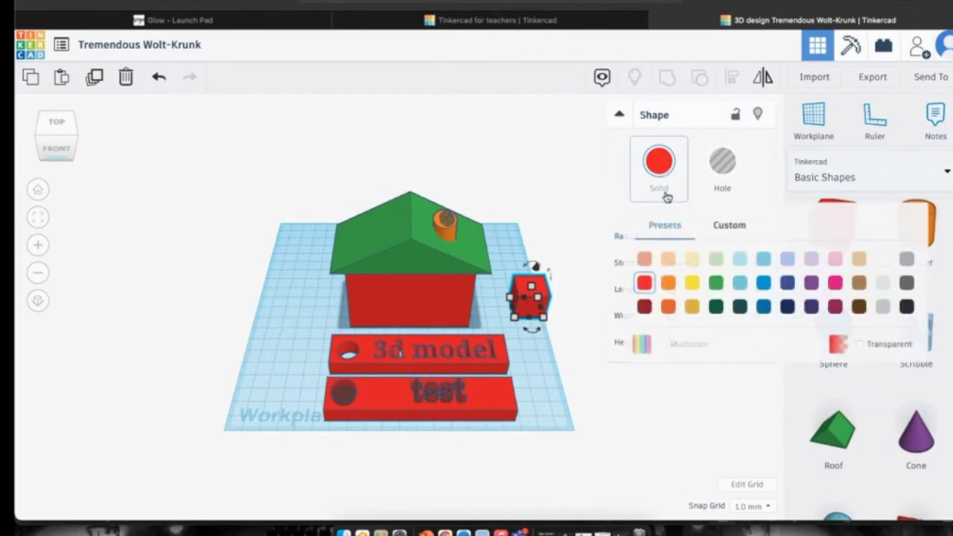
left_click(692, 282)
Stretch the yellow box taller, set it against the front wall, and make it a door hole.
mouse_move(527, 305)
left_mouse_down()
mouse_move(524, 294)
mouse_move(490, 304)
mouse_move(506, 277)
mouse_move(513, 307)
left_mouse_up()
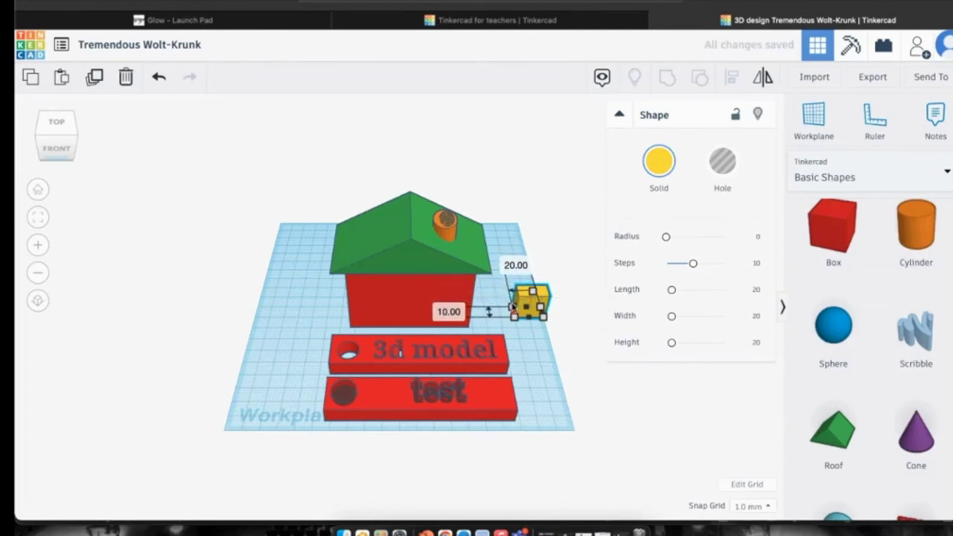
left_click_drag(536, 272, 410, 309)
left_click_drag(67, 155, 67, 143)
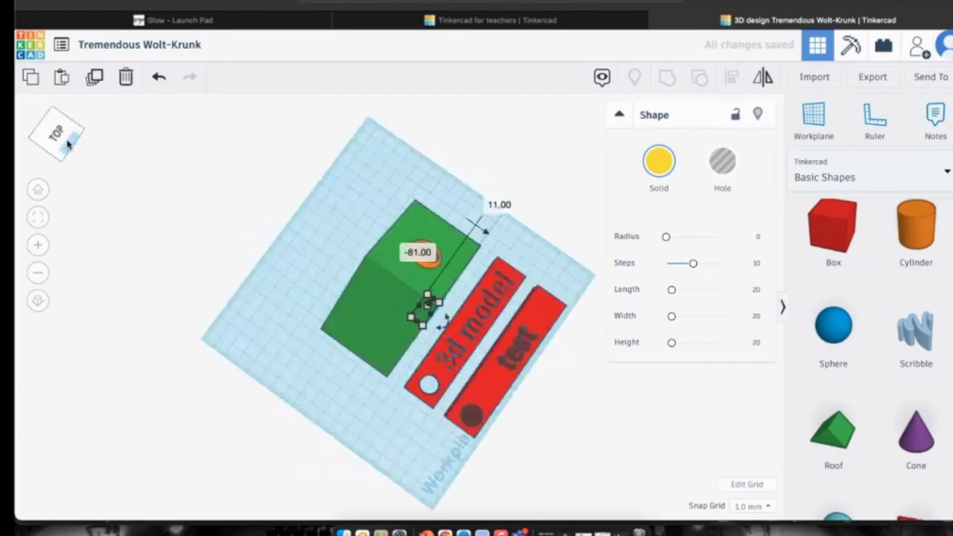
left_click(67, 143)
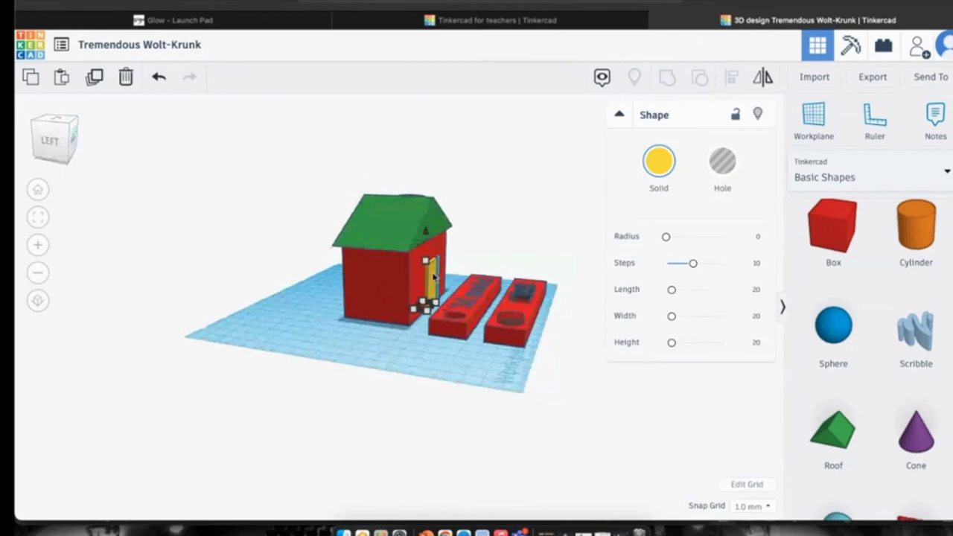
left_click(719, 164)
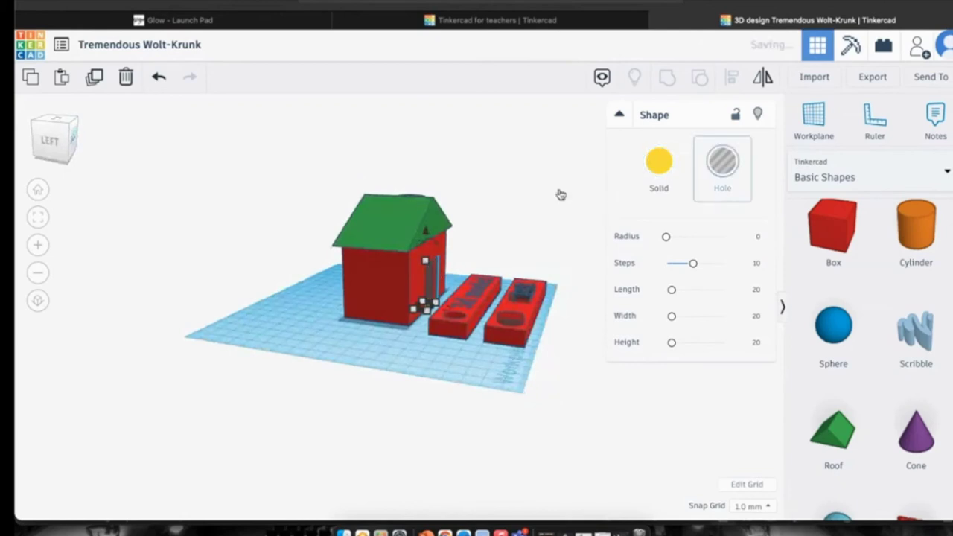
Add a new orange cylinder on the workplane to the right of the house.
left_click(74, 138)
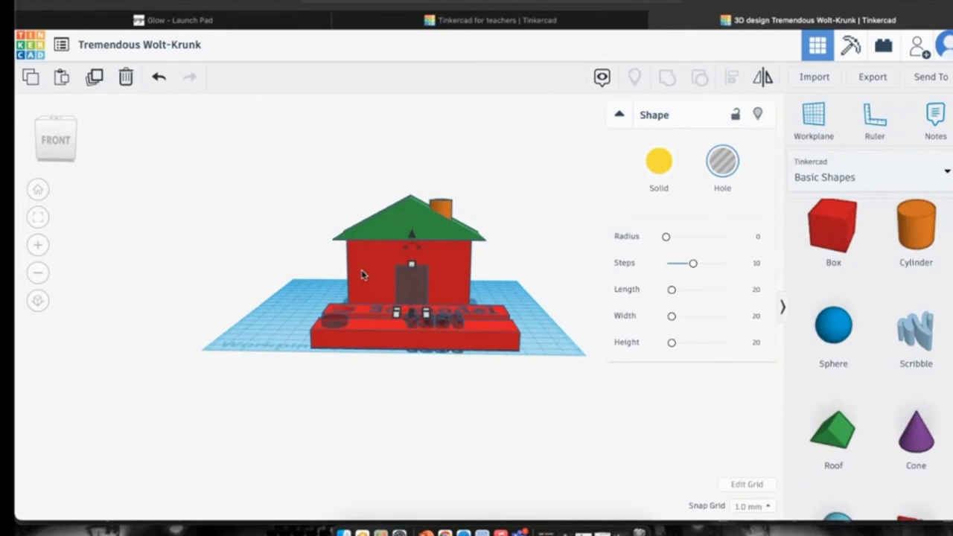
scroll(362, 275, "down", 2)
scroll(487, 268, "up", 4)
scroll(483, 268, "down", 2)
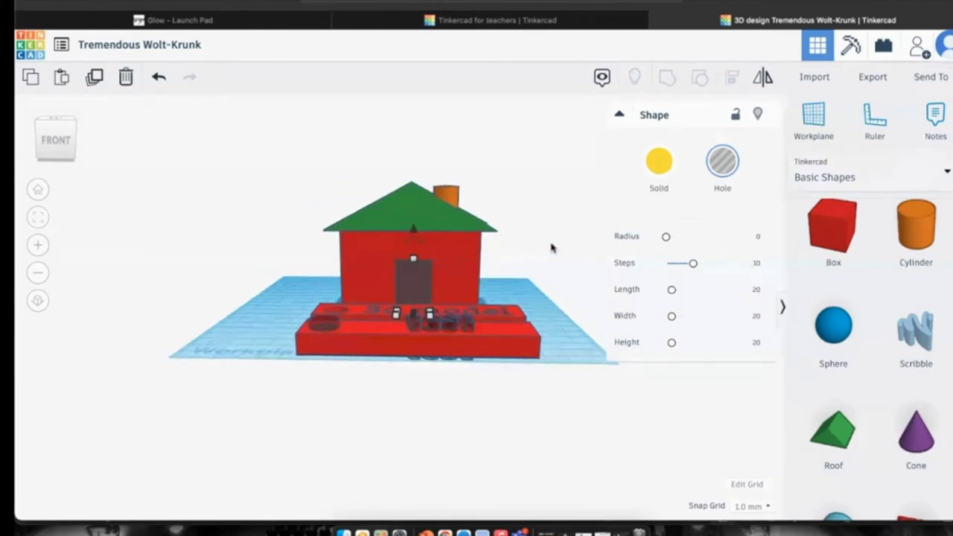
left_click(536, 276)
scroll(879, 294, "up", 1)
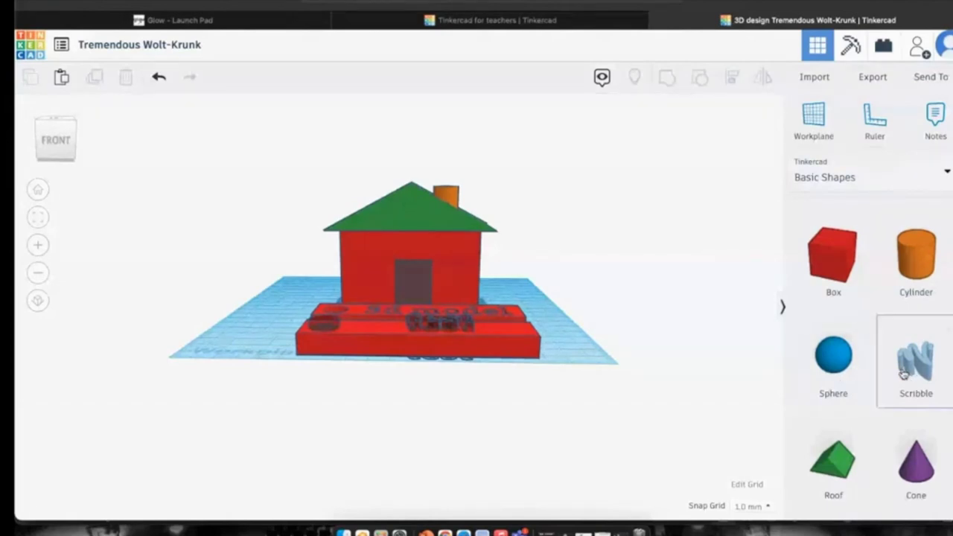
scroll(903, 375, "down", 5)
scroll(903, 376, "down", 2)
scroll(903, 376, "up", 8)
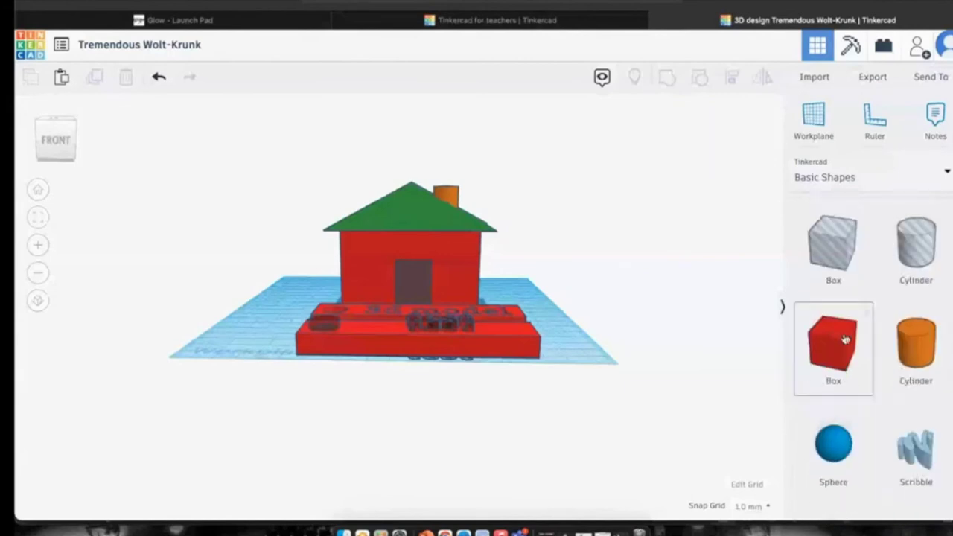
left_click_drag(774, 323, 558, 290)
Delete the red bar under the 'test' lettering.
scroll(348, 223, "down", 2)
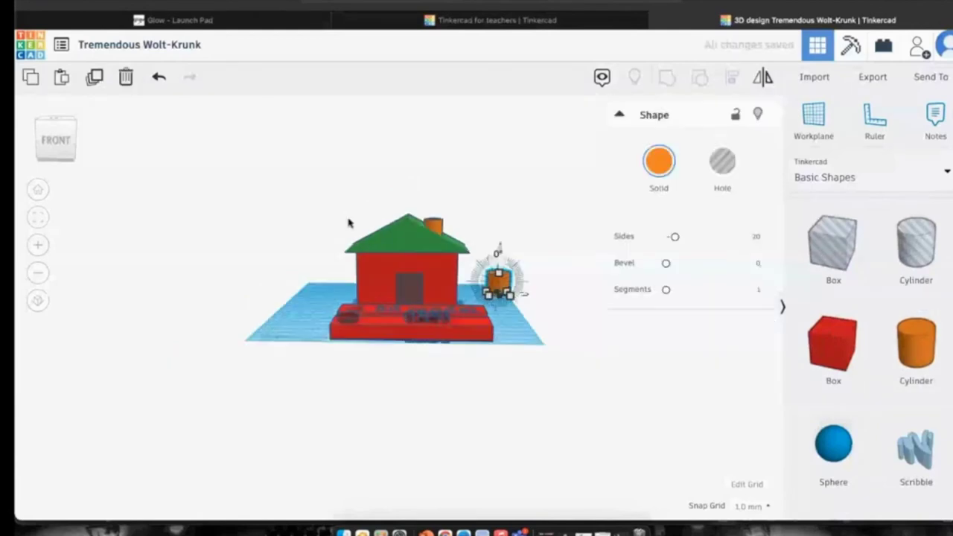
left_click(428, 322)
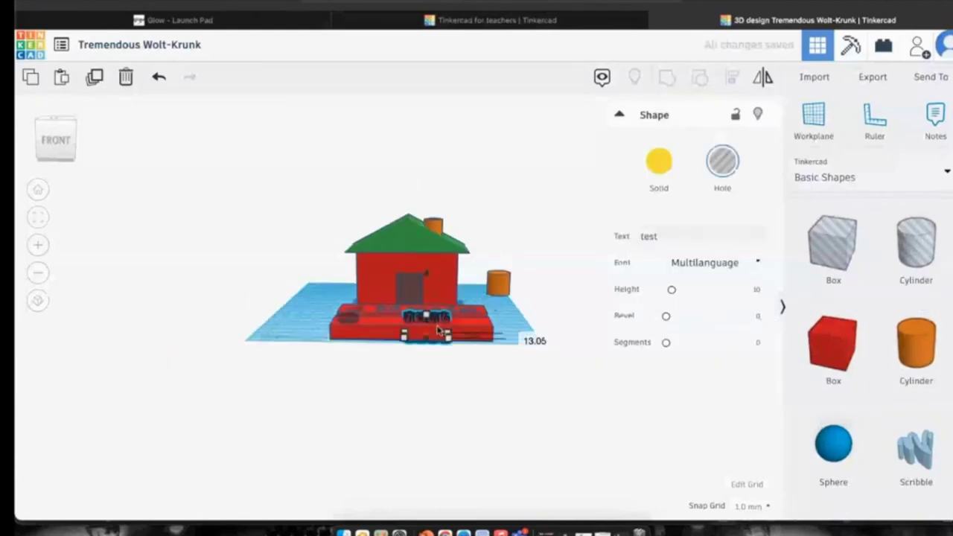
left_click(463, 331)
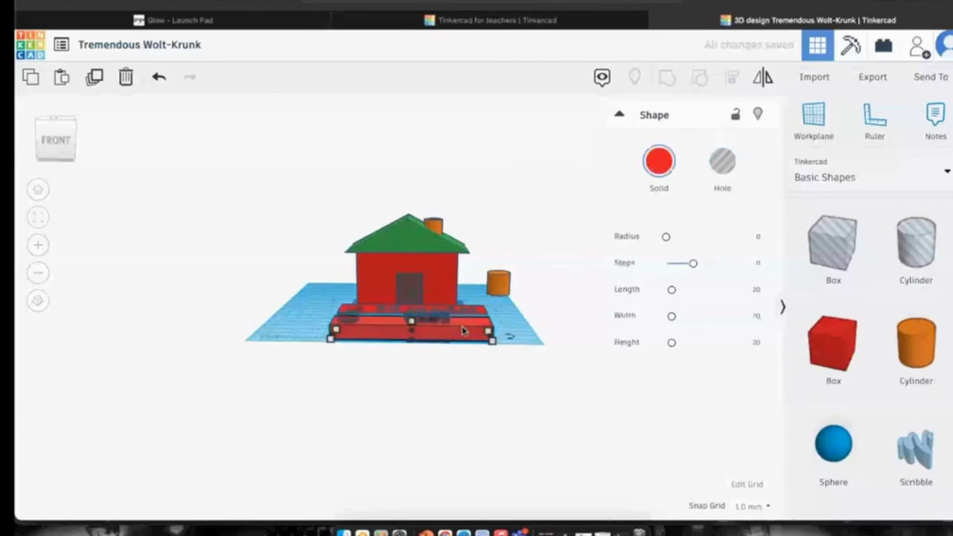
key("Delete")
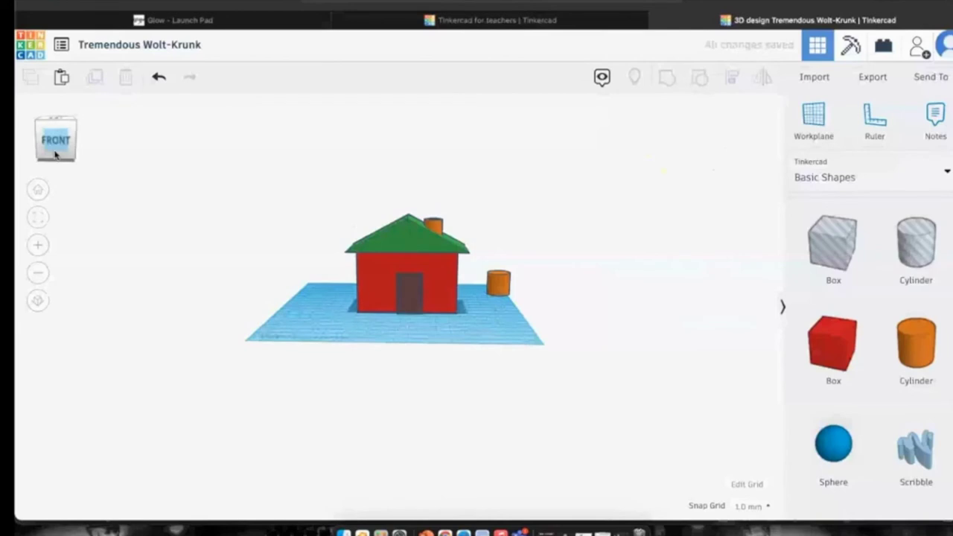
Rotate the small orange cylinder 90° onto its edge as a disc and move it forward.
left_click(493, 281)
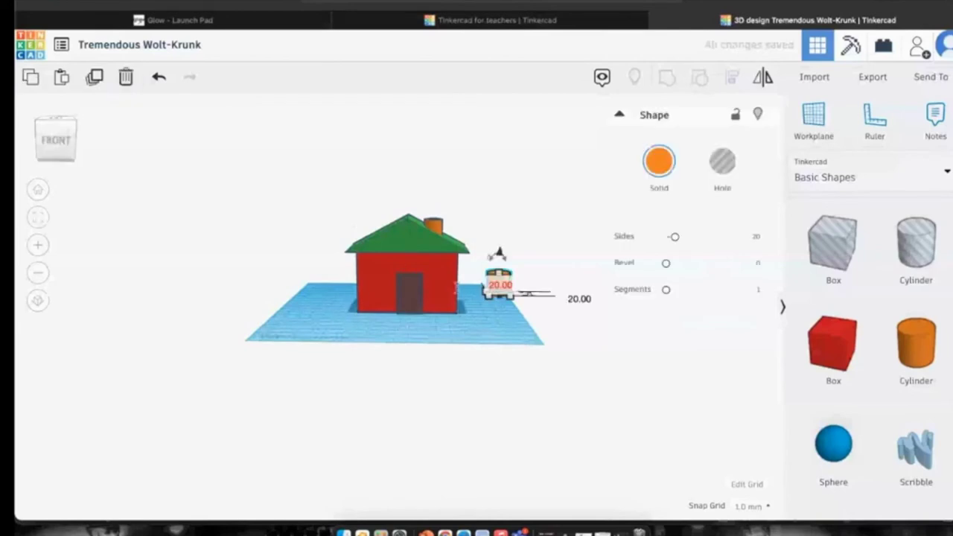
left_click(35, 222)
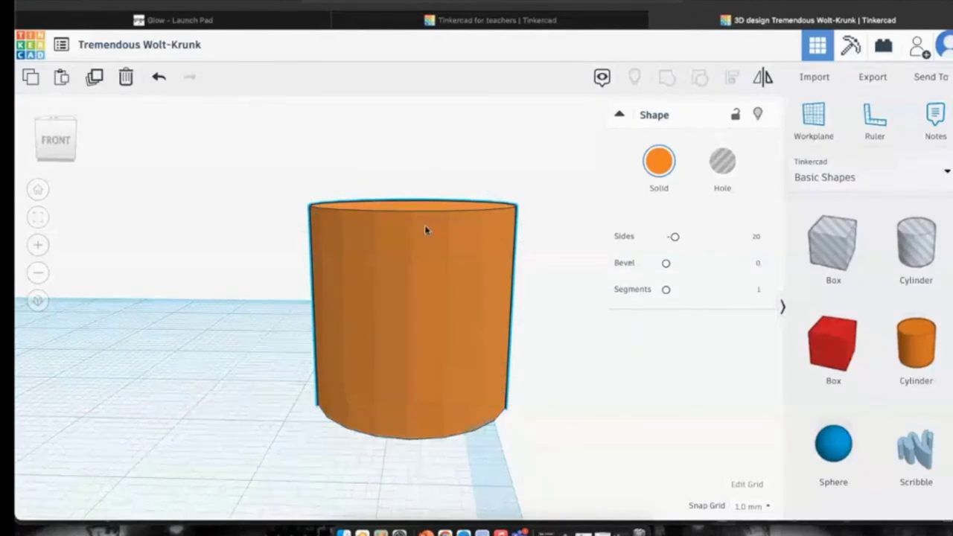
left_click_drag(413, 195, 336, 189)
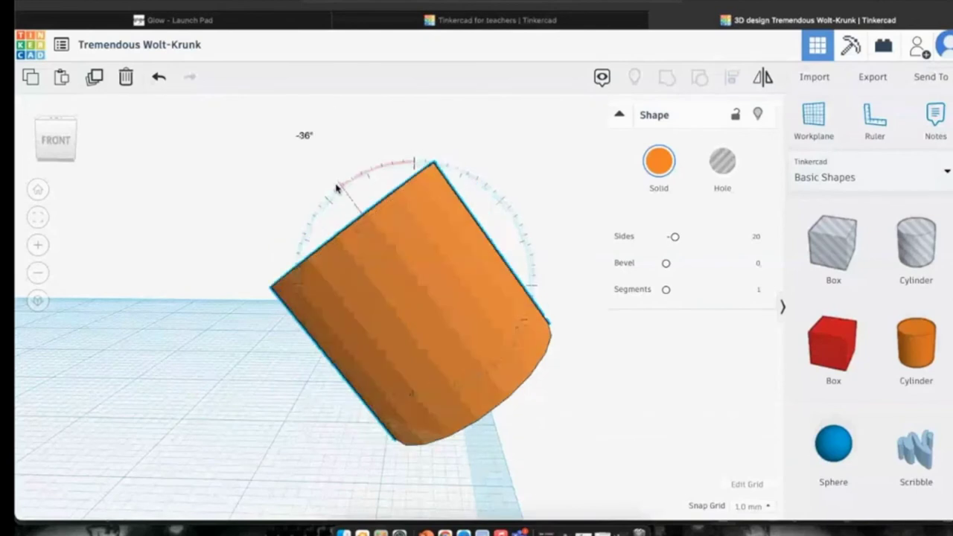
key("Escape")
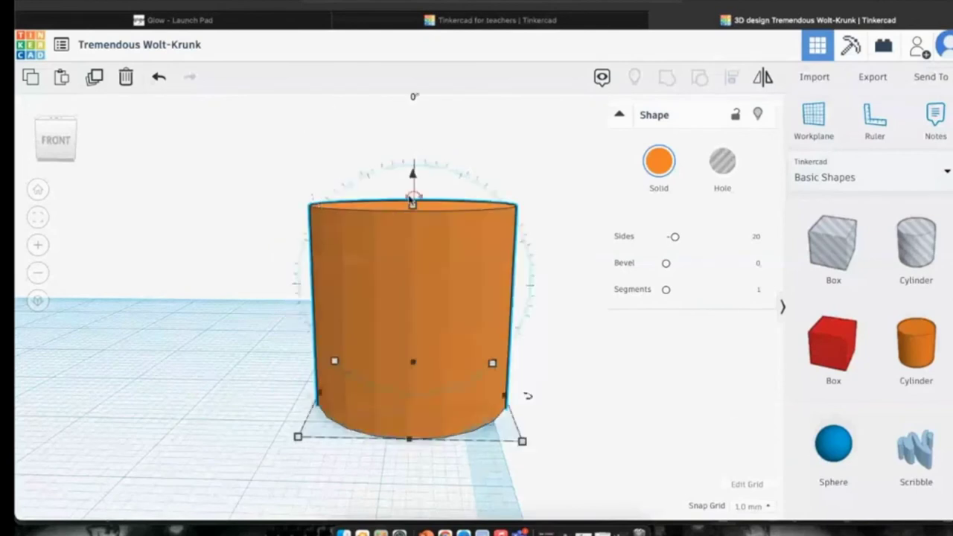
left_click_drag(413, 194, 278, 283)
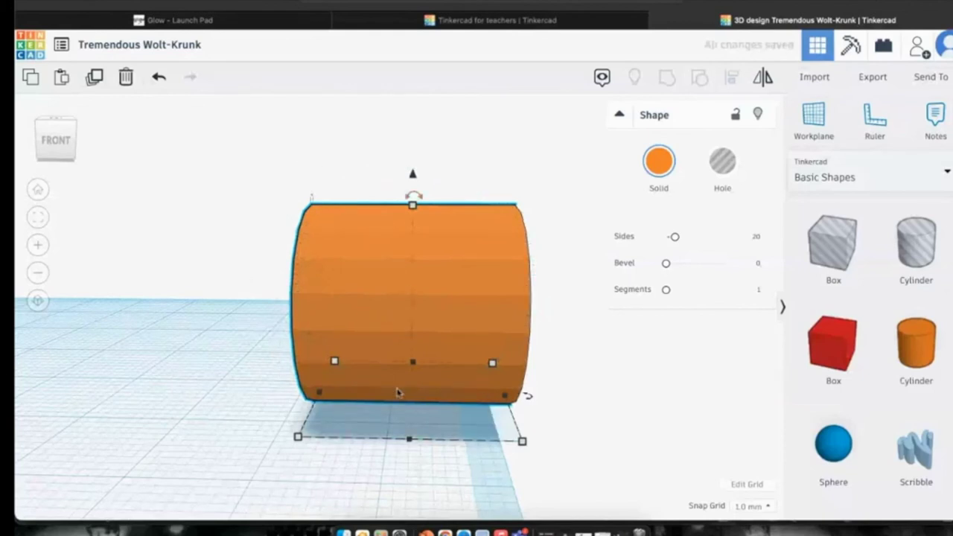
left_click_drag(529, 396, 414, 366)
left_click_drag(365, 317, 240, 410)
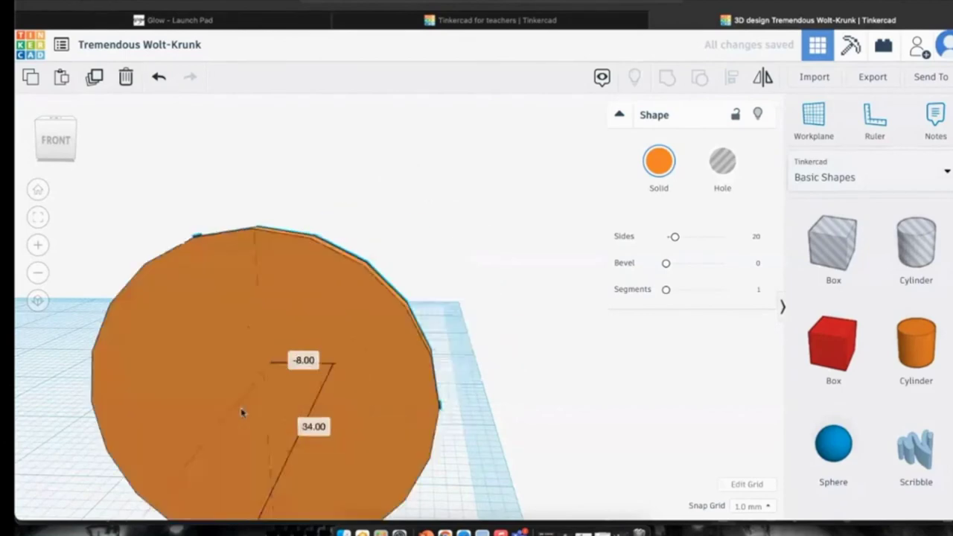
left_click(37, 190)
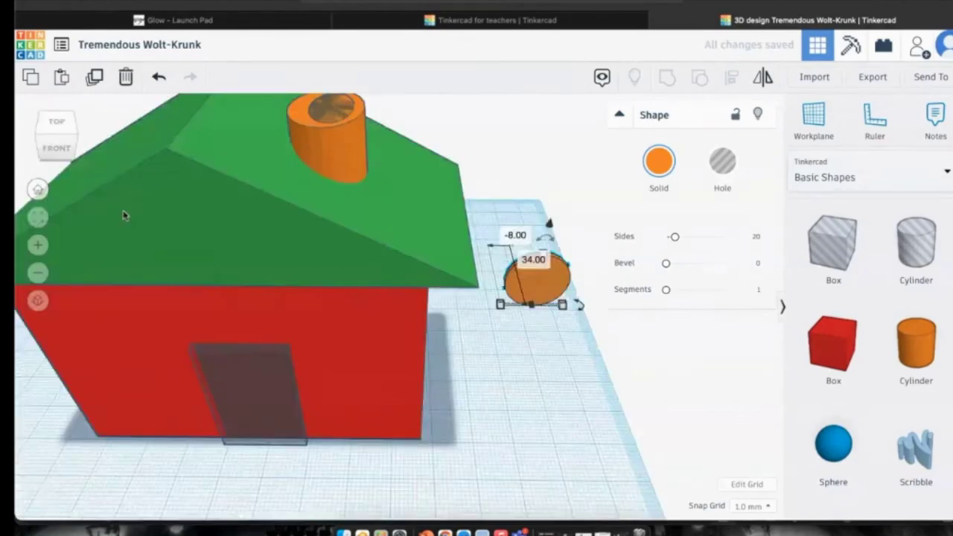
Move the orange disc onto the house's front wall and raise it as a window.
scroll(538, 260, "down", 3)
scroll(551, 271, "up", 5)
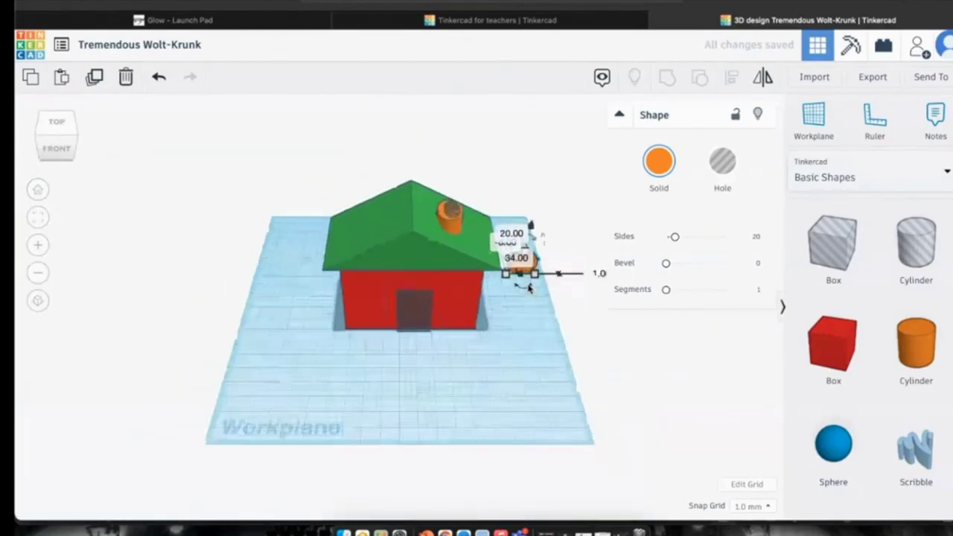
left_click_drag(577, 246, 483, 326)
left_click_drag(488, 282, 490, 246)
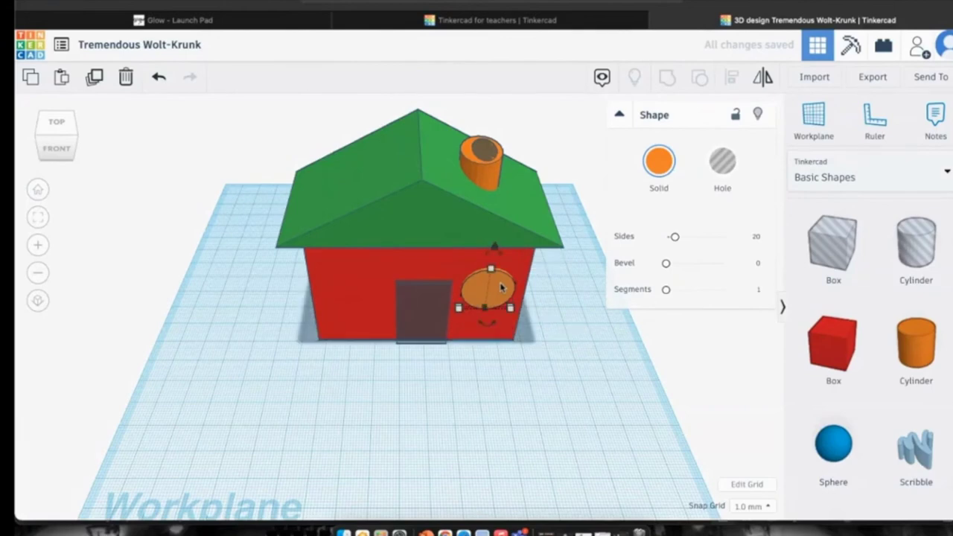
left_click(50, 148)
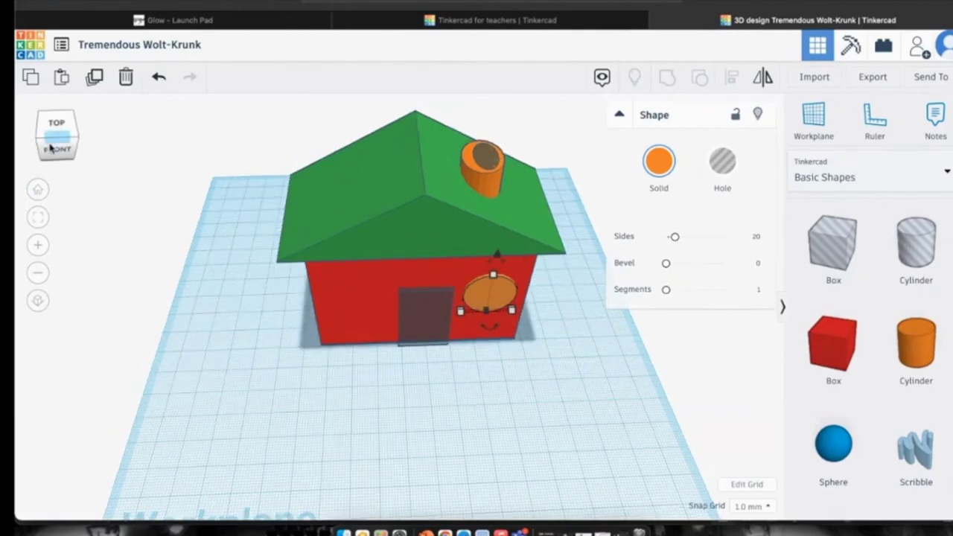
left_click_drag(50, 148, 70, 145)
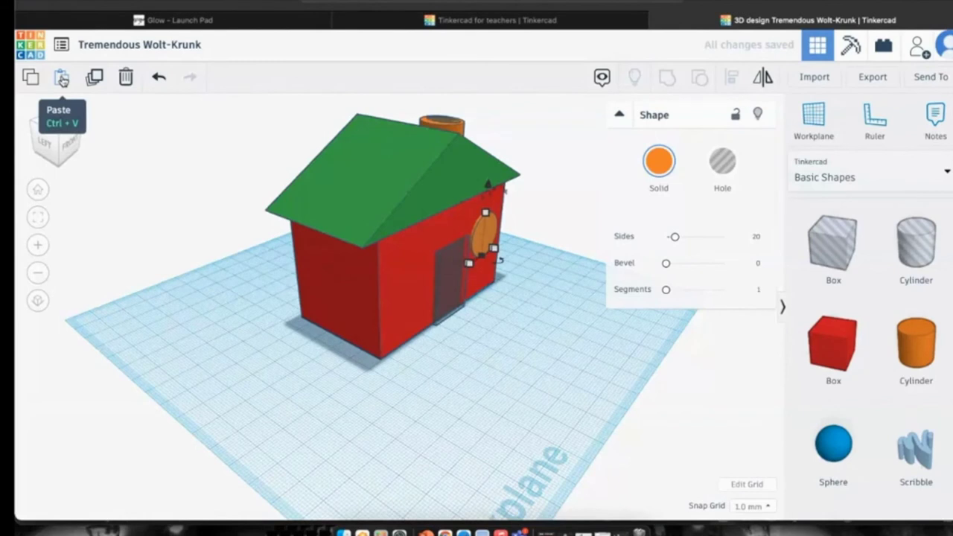
Place a copy of the disc on the other side of the door.
left_click_drag(485, 235, 414, 278, "alt")
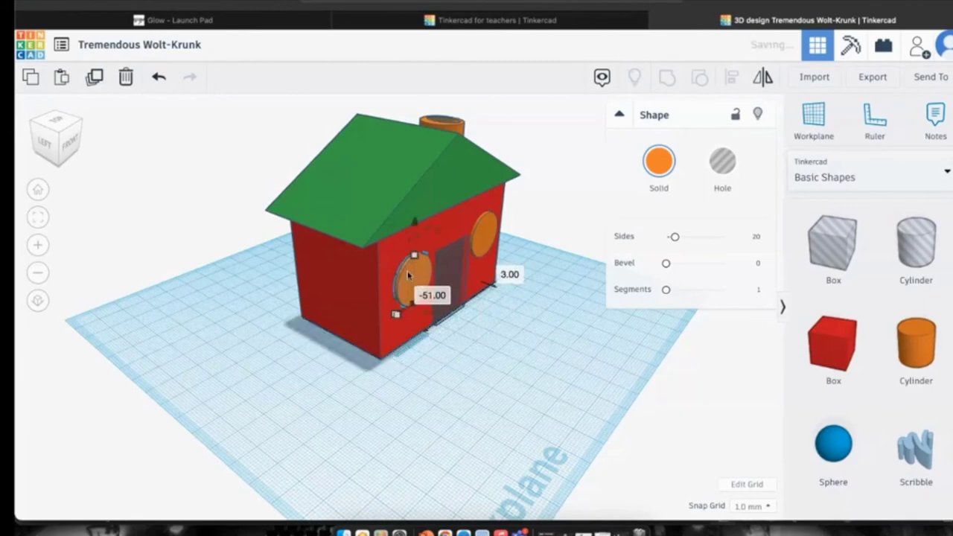
left_click(67, 140)
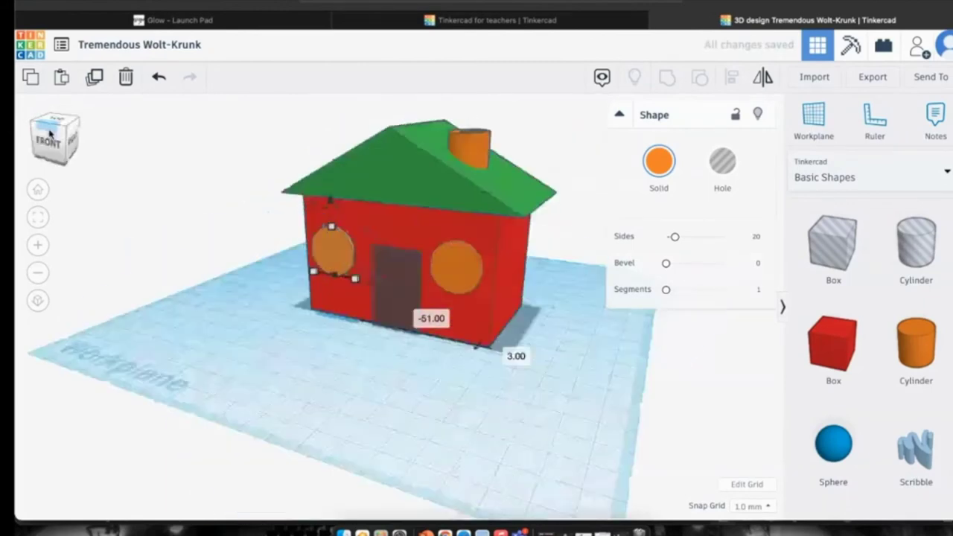
left_click_drag(52, 131, 53, 144)
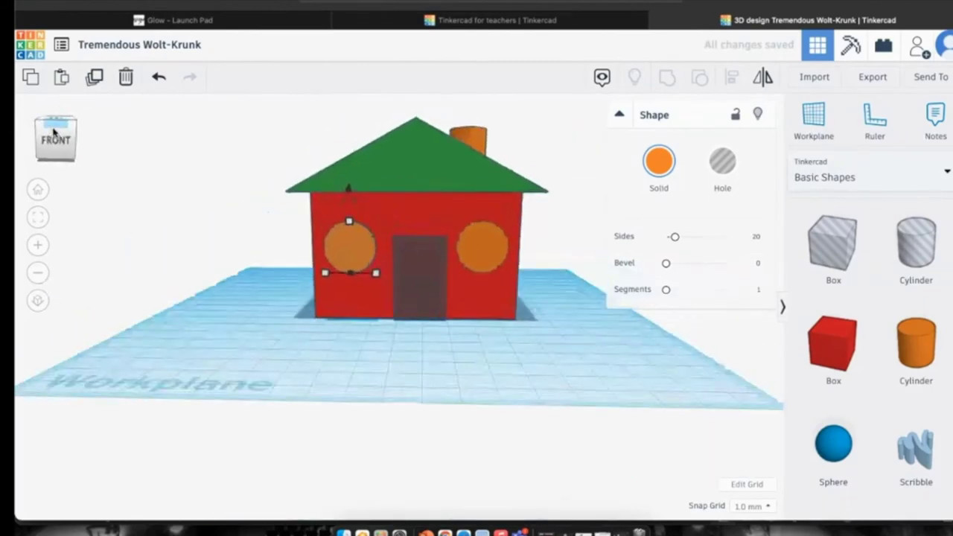
Lift the right and left round window discs to an elevation of 19.00.
left_click(480, 249)
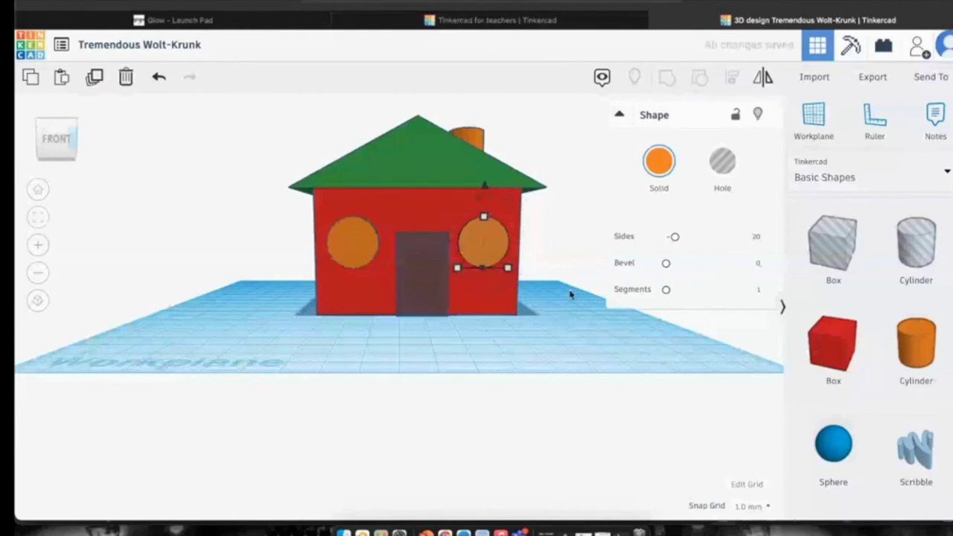
scroll(535, 290, "up", 5)
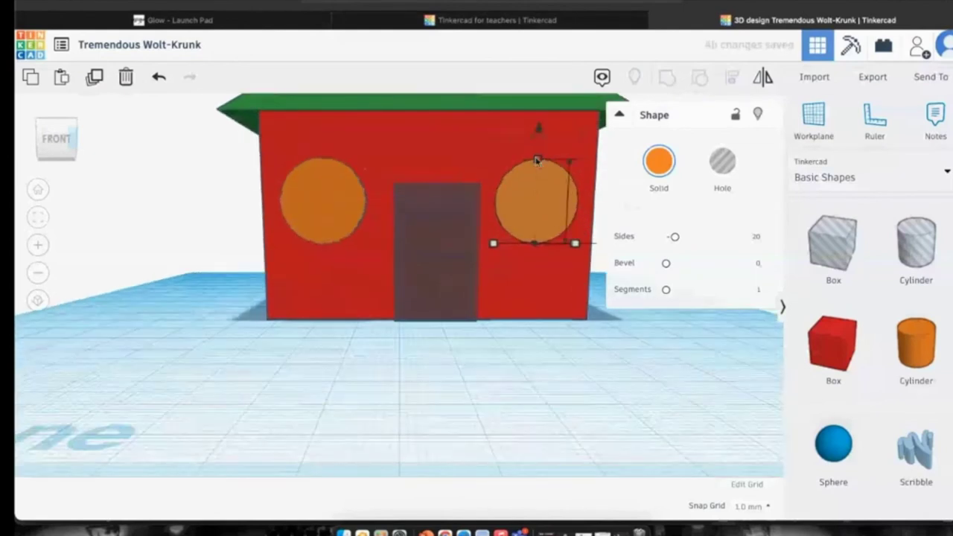
left_click(617, 116)
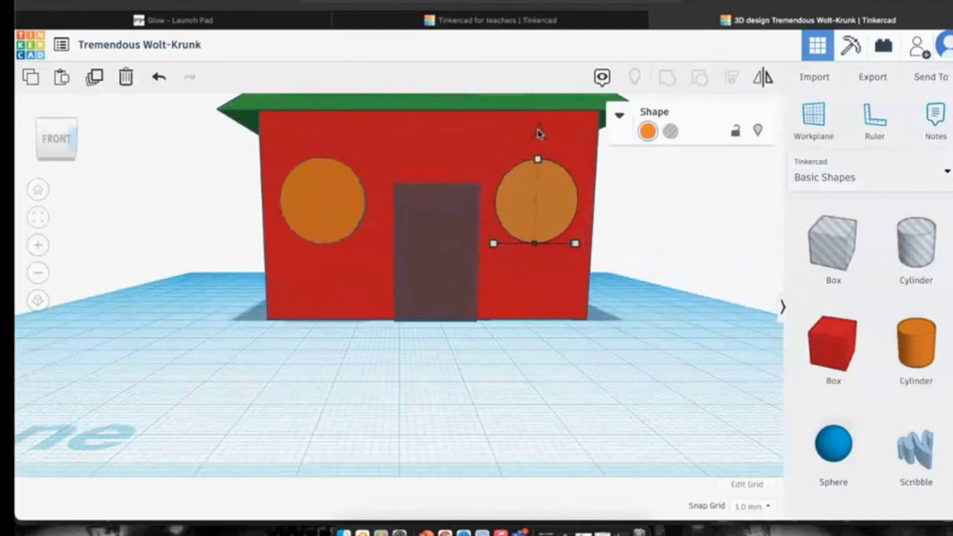
left_click_drag(539, 132, 539, 135)
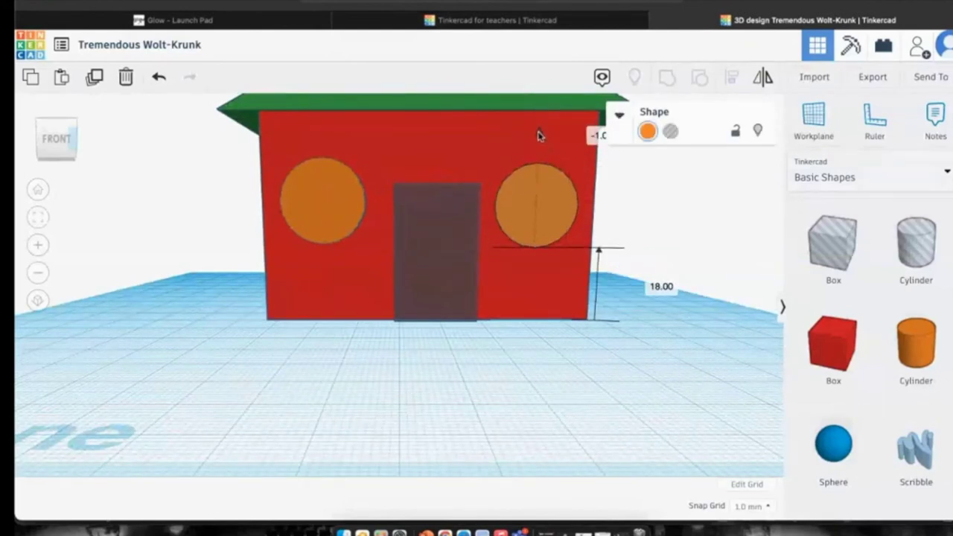
left_click_drag(539, 136, 540, 134)
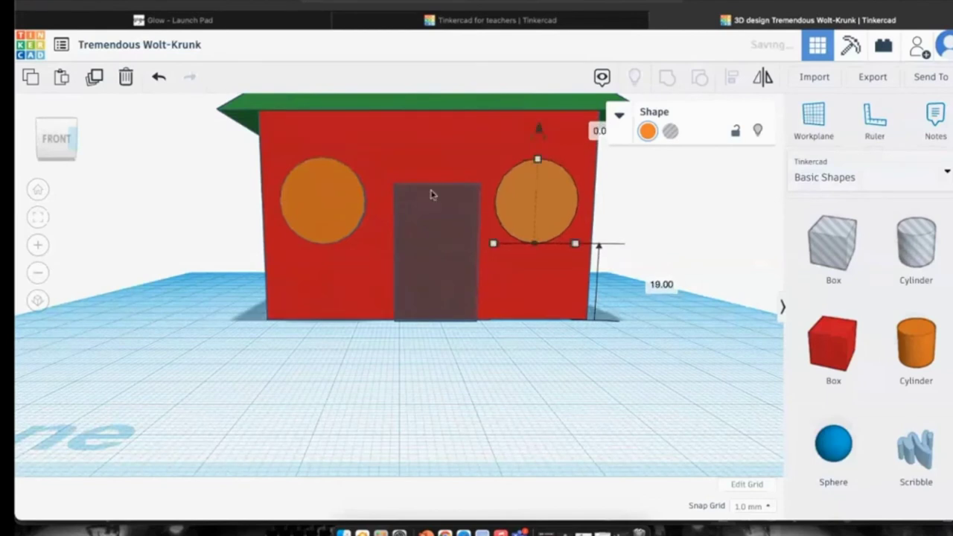
left_click(341, 202)
left_click_drag(320, 126, 319, 128)
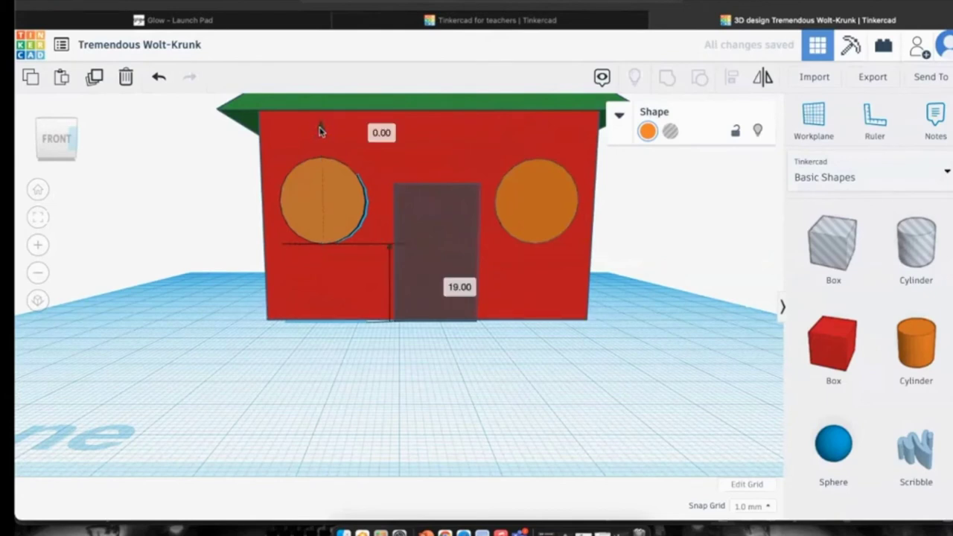
left_click_drag(319, 130, 319, 130)
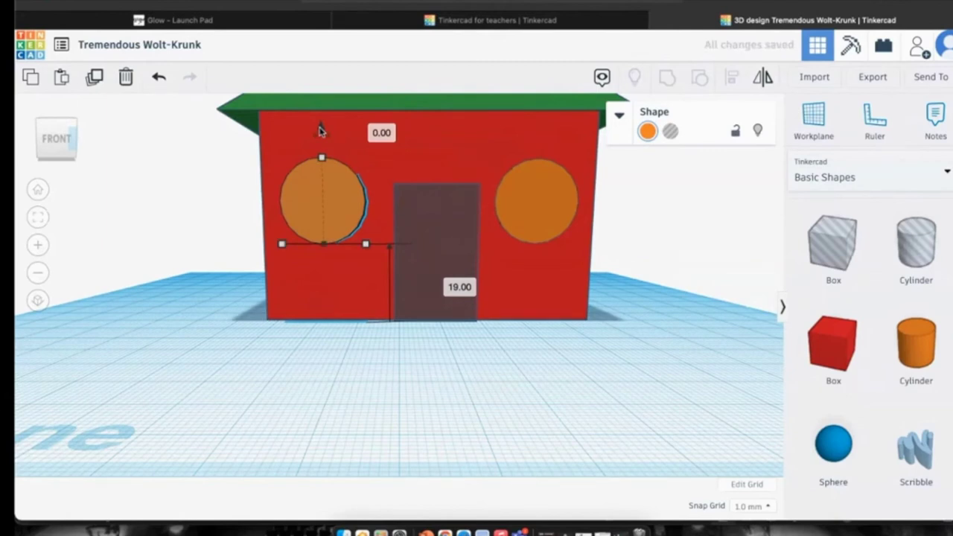
Convert the left and right discs into holes, then deselect.
left_click(670, 131)
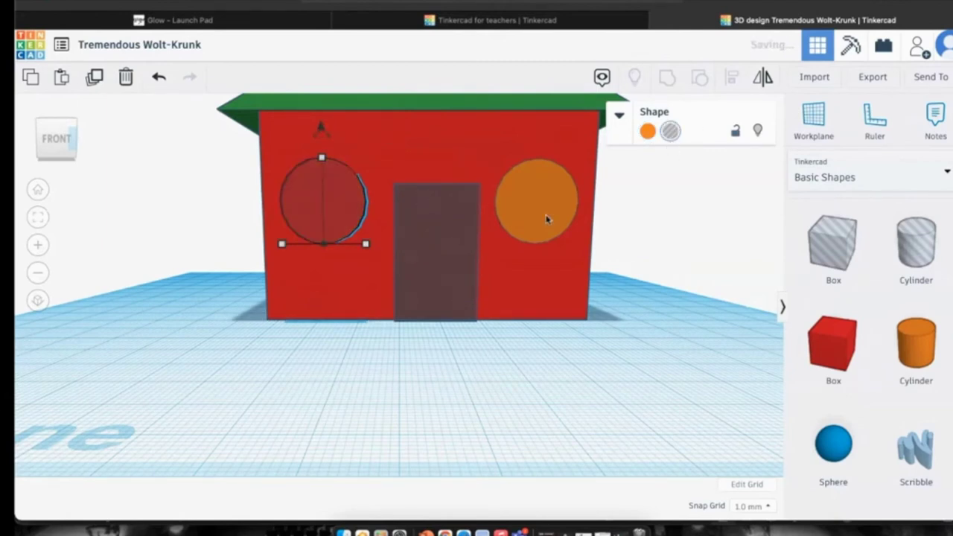
left_click(538, 205)
left_click(670, 131)
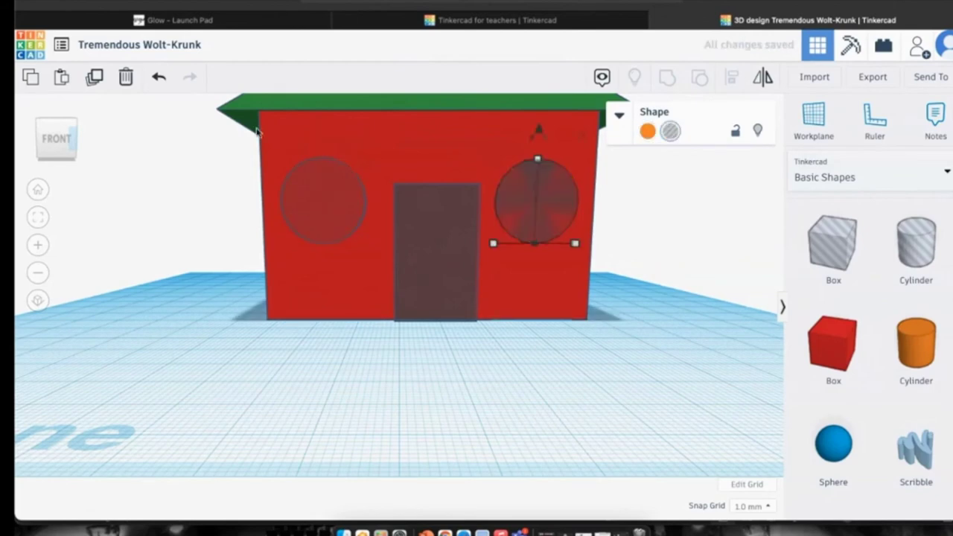
left_click(160, 231)
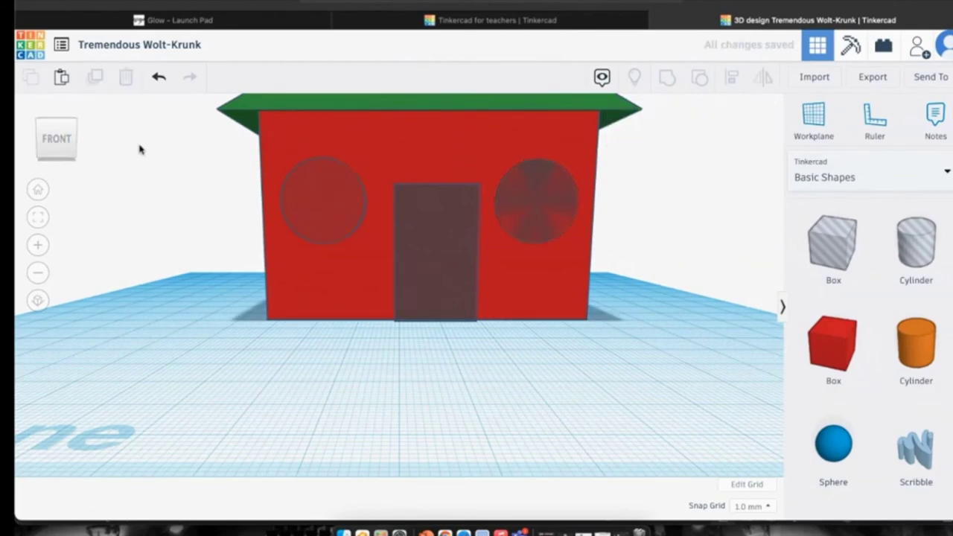
From Home view, box-select the walls, roof, chimney and holes and group them into one solid.
left_click(38, 190)
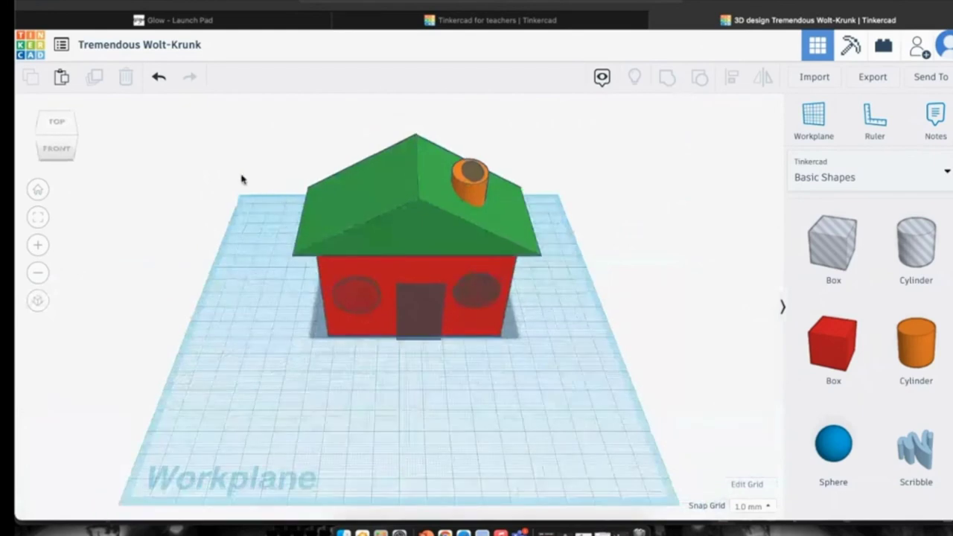
left_click_drag(244, 161, 569, 384)
left_click_drag(241, 116, 648, 459)
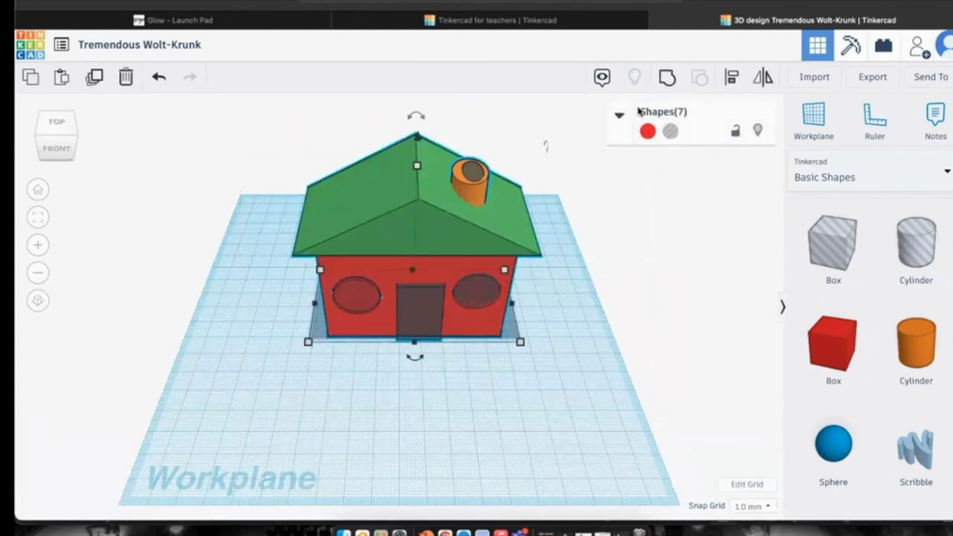
left_click(668, 79)
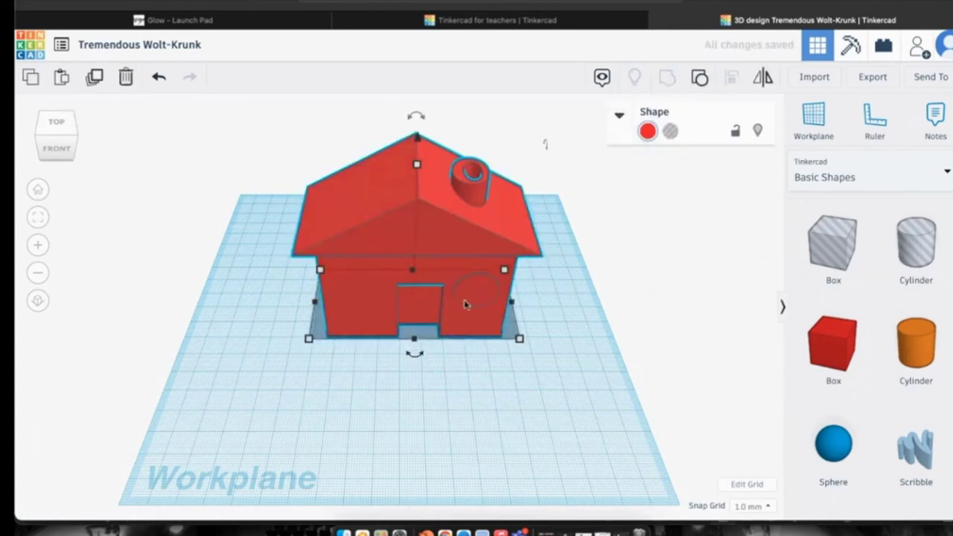
Shift the grouped house slightly forward and rotate it on the workplane.
scroll(464, 304, "down", 5)
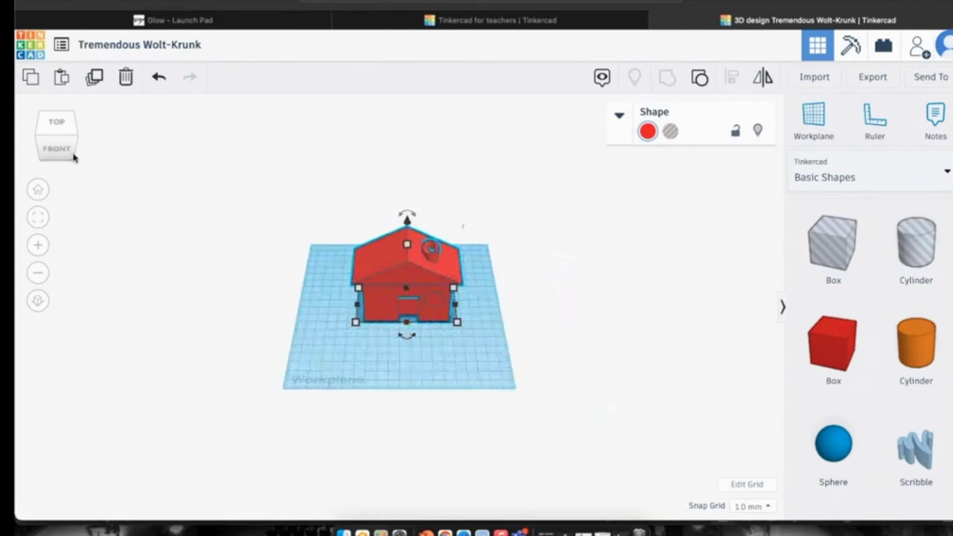
left_click(38, 190)
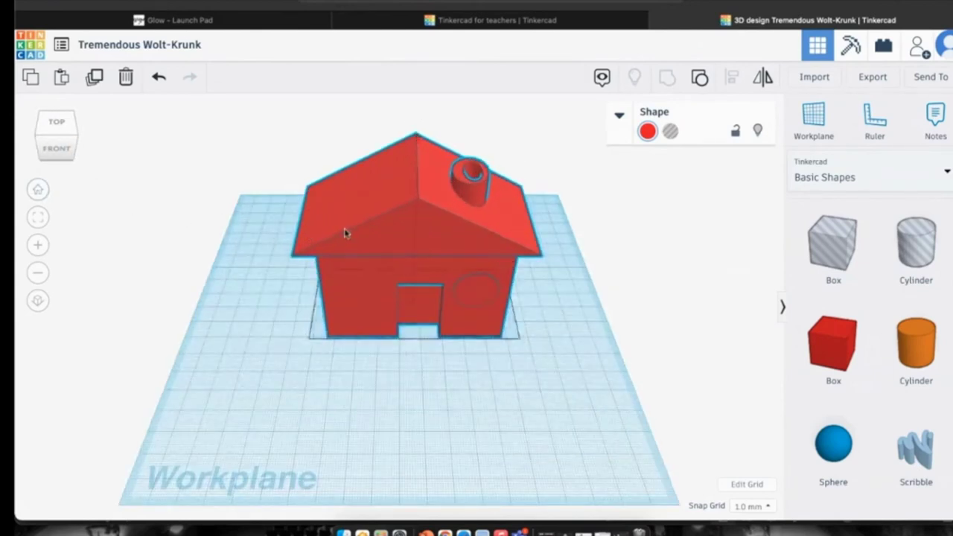
left_click_drag(353, 238, 333, 259)
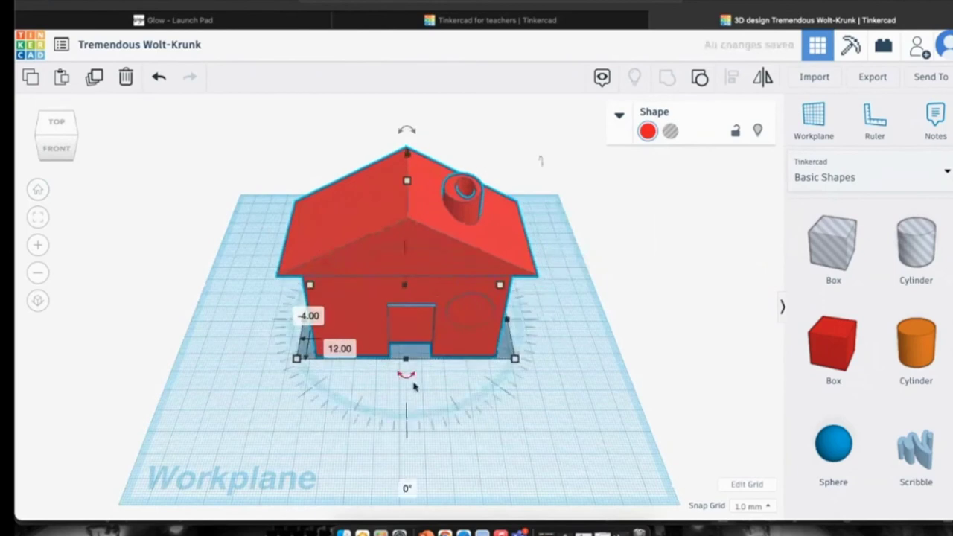
left_click_drag(406, 375, 407, 421)
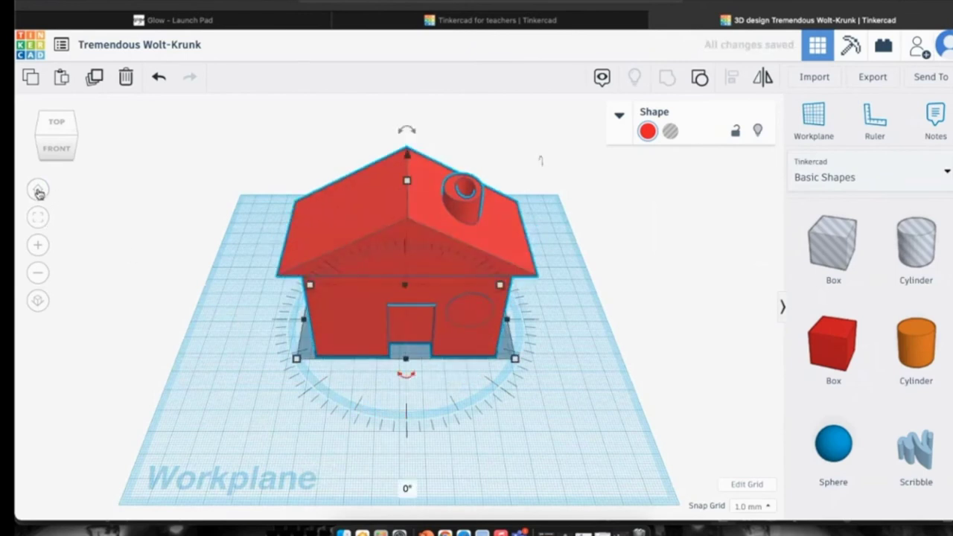
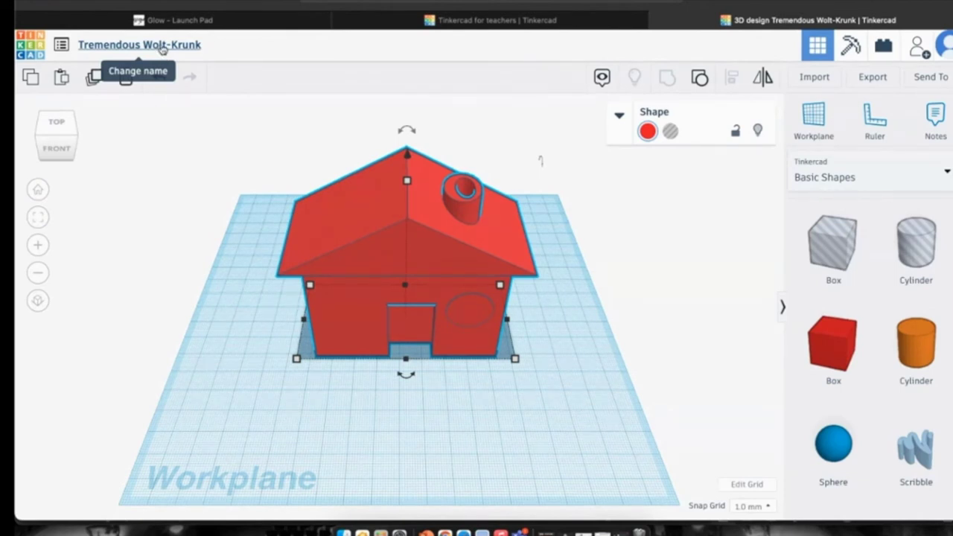
Rename the house design to 'test'.
left_click(162, 47)
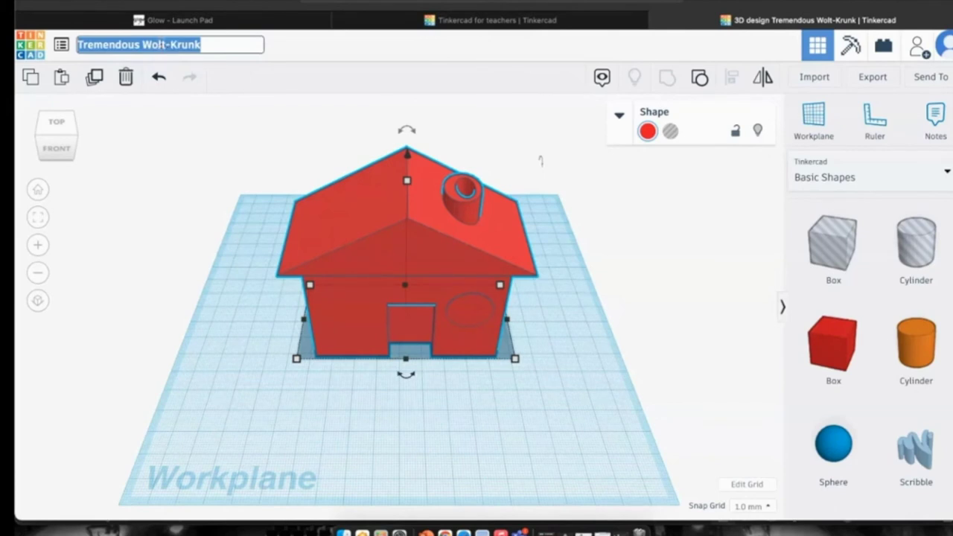
type("test")
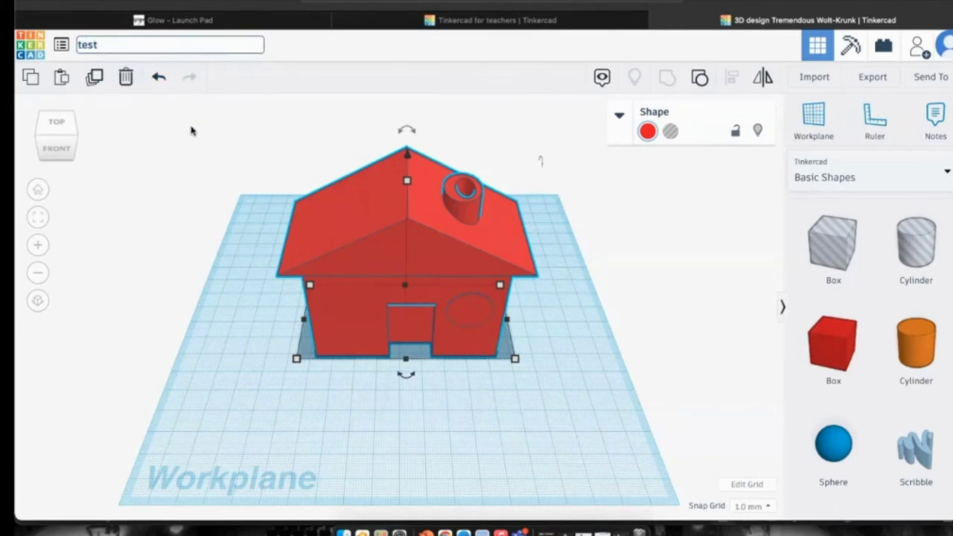
left_click(191, 131)
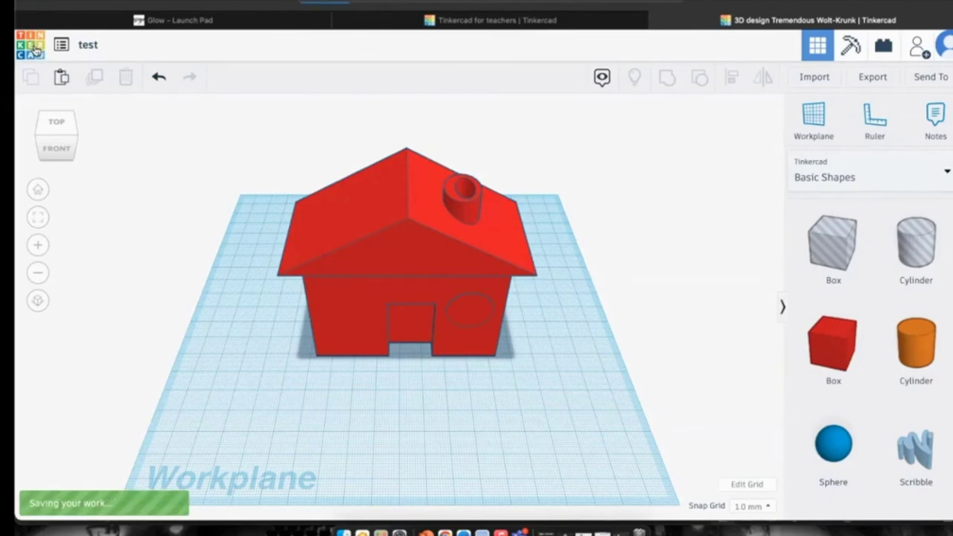
Go back to the dashboard and reopen the test design in the 3D editor.
left_click(34, 49)
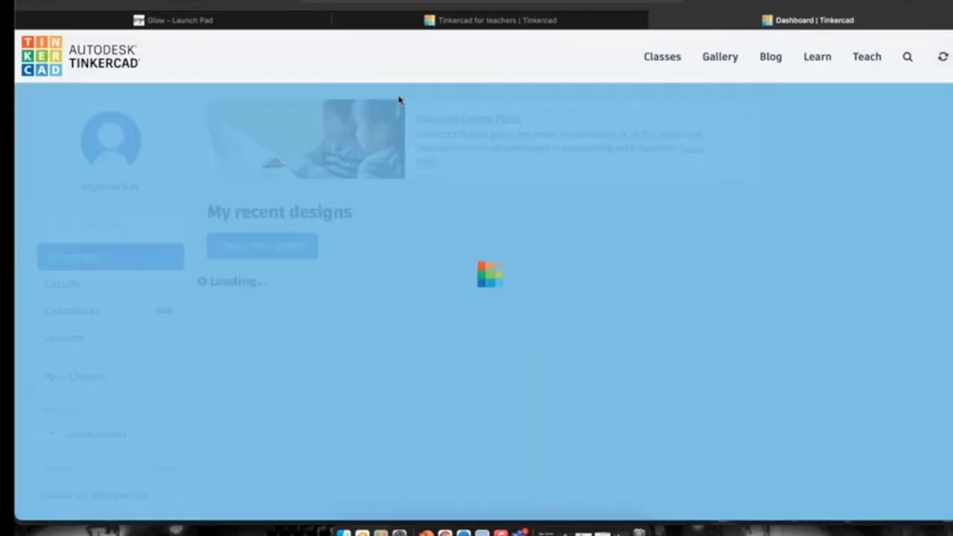
scroll(531, 323, "down", 3)
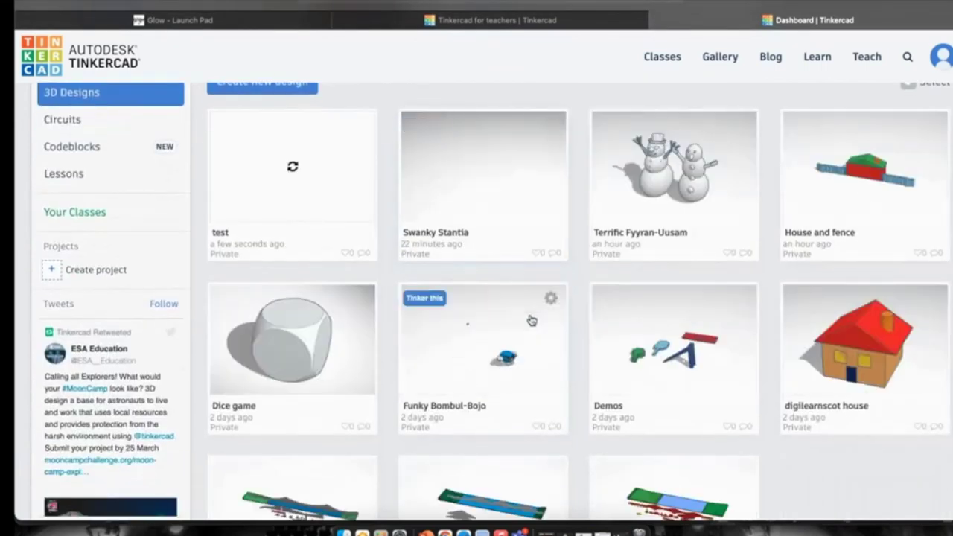
scroll(529, 320, "down", 2)
scroll(529, 319, "up", 2)
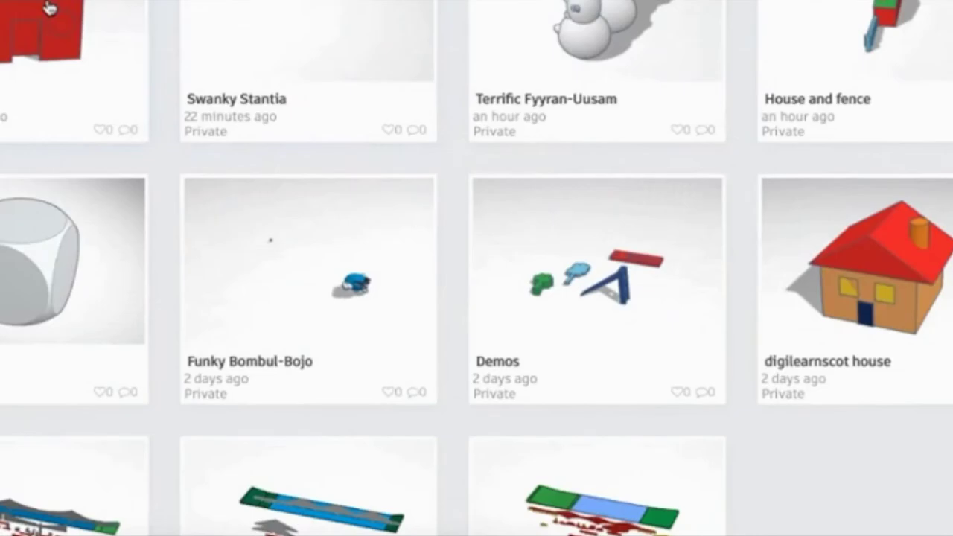
left_click(48, 7)
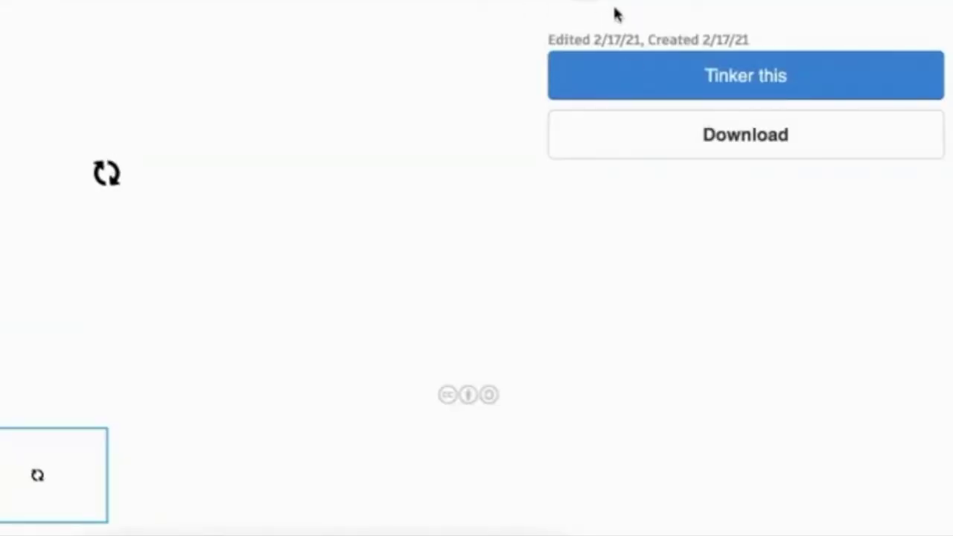
left_click(632, 78)
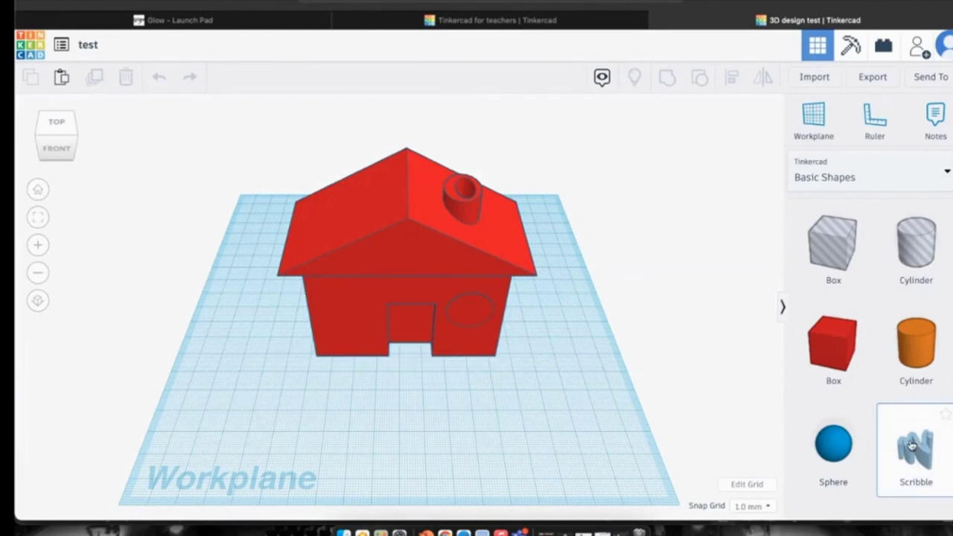
Drop a Scribble shape on the workplane, sketch a trial outline, then clear the canvas.
left_click_drag(916, 445, 502, 416)
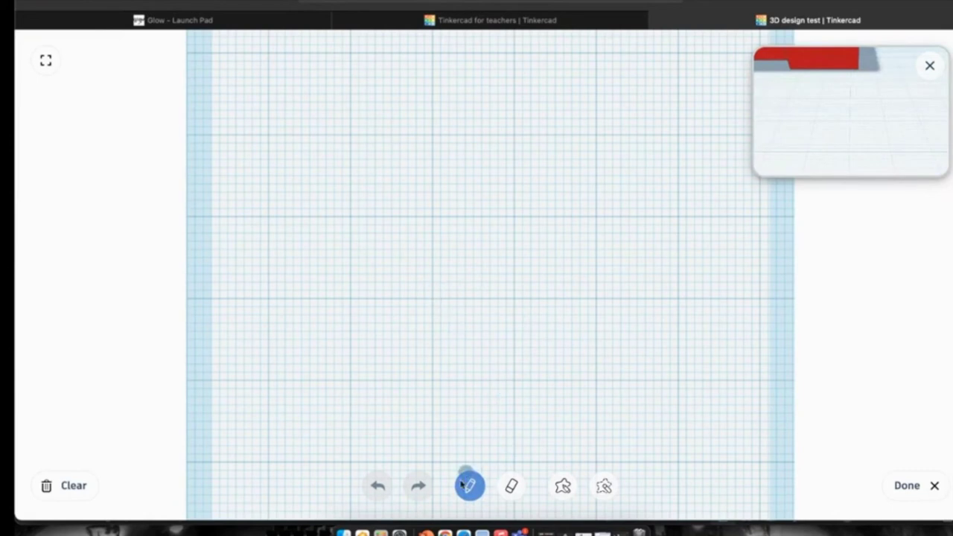
mouse_move(430, 295)
left_mouse_down()
mouse_move(387, 281)
mouse_move(351, 234)
mouse_move(367, 214)
mouse_move(391, 216)
mouse_move(364, 164)
mouse_move(427, 144)
mouse_move(435, 166)
mouse_move(457, 143)
mouse_move(508, 143)
mouse_move(519, 177)
mouse_move(510, 176)
mouse_move(555, 201)
mouse_move(506, 235)
mouse_move(521, 260)
mouse_move(501, 288)
mouse_move(478, 280)
mouse_move(449, 302)
mouse_move(436, 290)
mouse_move(415, 298)
mouse_move(392, 336)
mouse_move(389, 437)
mouse_move(354, 455)
left_mouse_up()
mouse_move(492, 300)
left_mouse_down()
mouse_move(501, 444)
mouse_move(525, 456)
left_mouse_up()
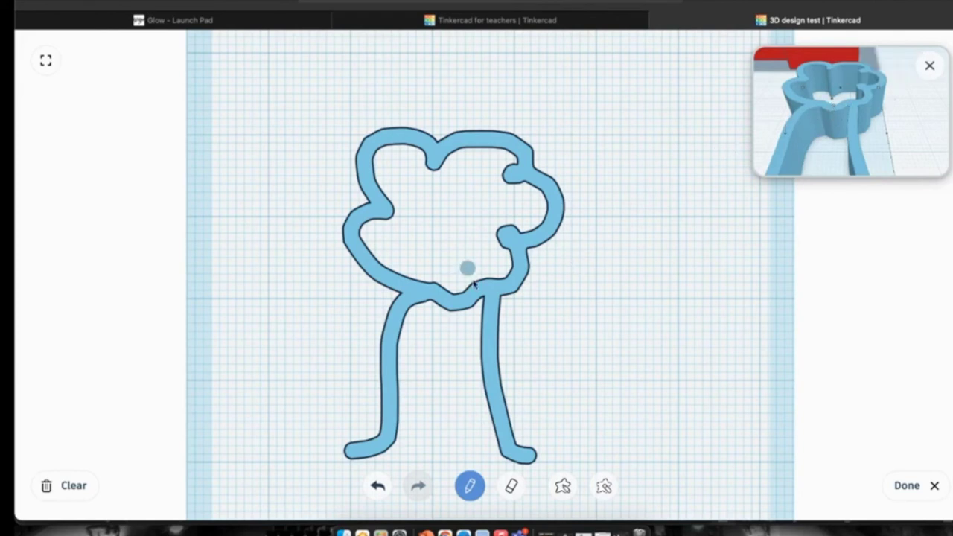
left_click(511, 486)
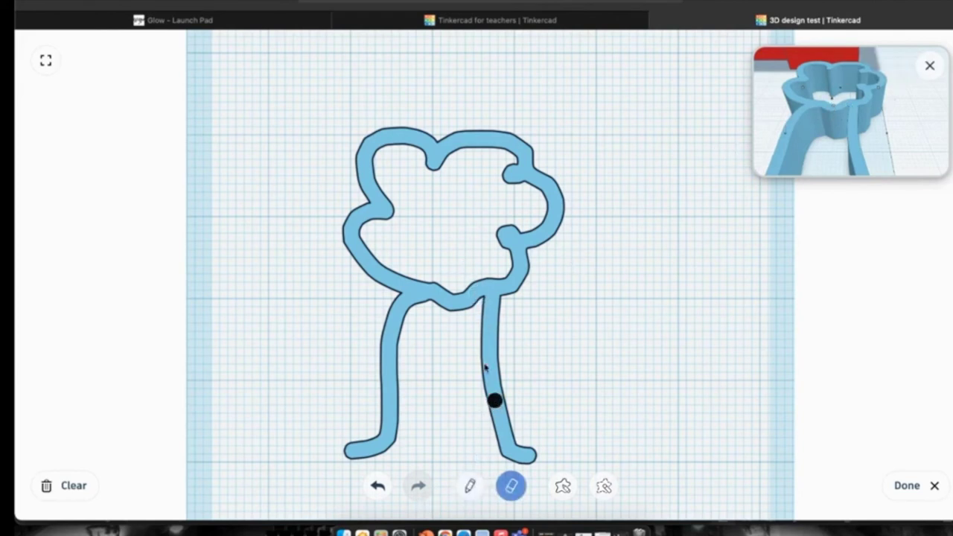
mouse_move(324, 145)
left_mouse_down()
mouse_move(558, 131)
mouse_move(476, 189)
left_mouse_up()
left_click(377, 485)
left_click(377, 485)
Draw a filled tree with a cloud-like top and tapering trunk, undo a stray mark, and finish.
left_click(562, 487)
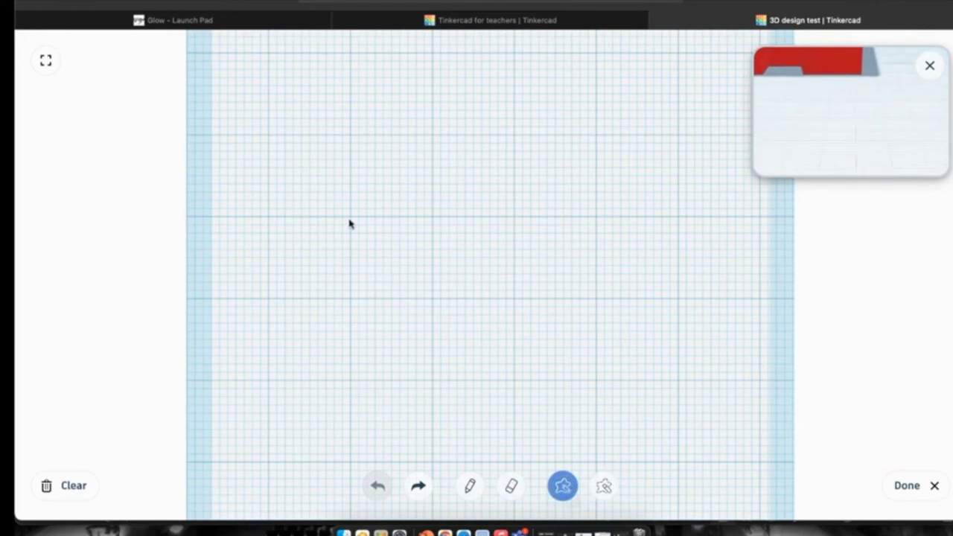
mouse_move(404, 213)
left_mouse_down()
mouse_move(319, 187)
mouse_move(360, 151)
mouse_move(372, 155)
mouse_move(362, 112)
mouse_move(414, 80)
mouse_move(409, 113)
mouse_move(485, 110)
mouse_move(567, 132)
mouse_move(552, 192)
left_mouse_up()
mouse_move(523, 251)
left_mouse_down()
mouse_move(403, 256)
mouse_move(370, 246)
mouse_move(354, 218)
mouse_move(374, 203)
mouse_move(421, 243)
mouse_move(409, 249)
mouse_move(401, 207)
left_mouse_up()
left_click_drag(408, 265, 401, 260)
mouse_move(390, 309)
left_mouse_down()
mouse_move(347, 382)
mouse_move(385, 454)
mouse_move(462, 377)
mouse_move(419, 246)
mouse_move(407, 248)
mouse_move(421, 251)
mouse_move(414, 256)
left_mouse_up()
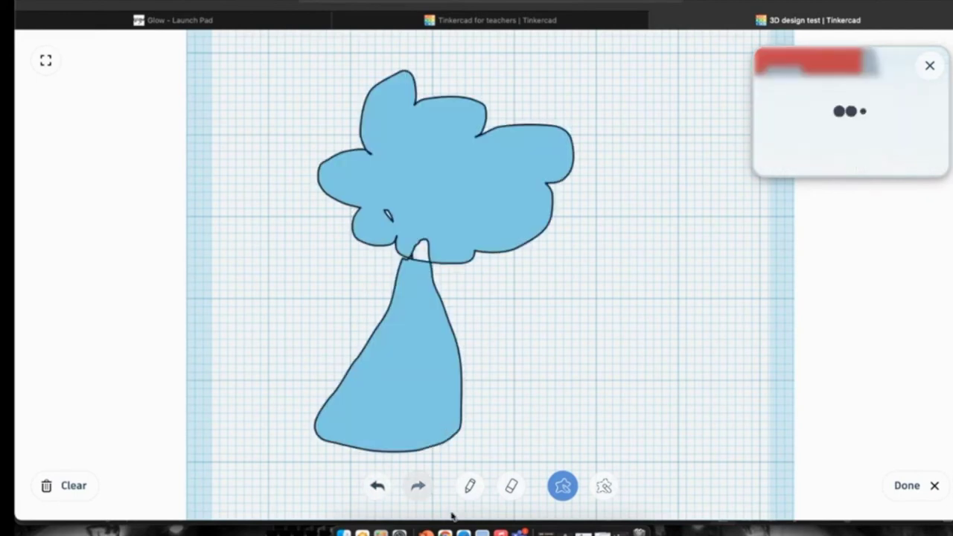
left_click(470, 486)
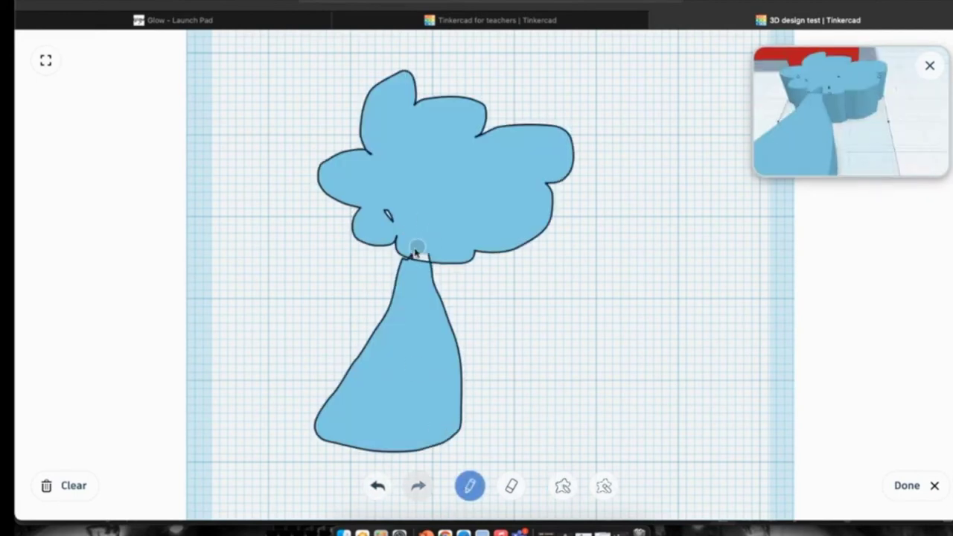
left_click(392, 214)
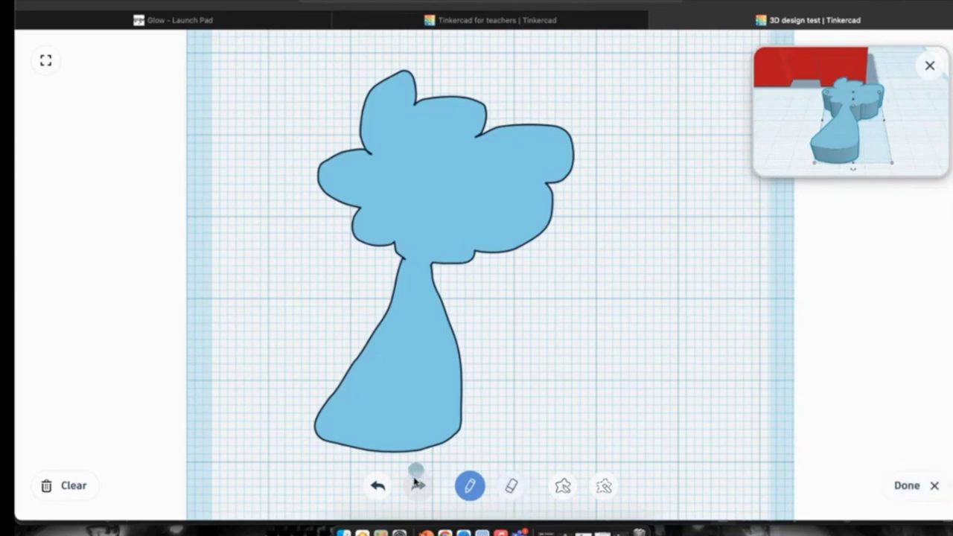
key("super+z")
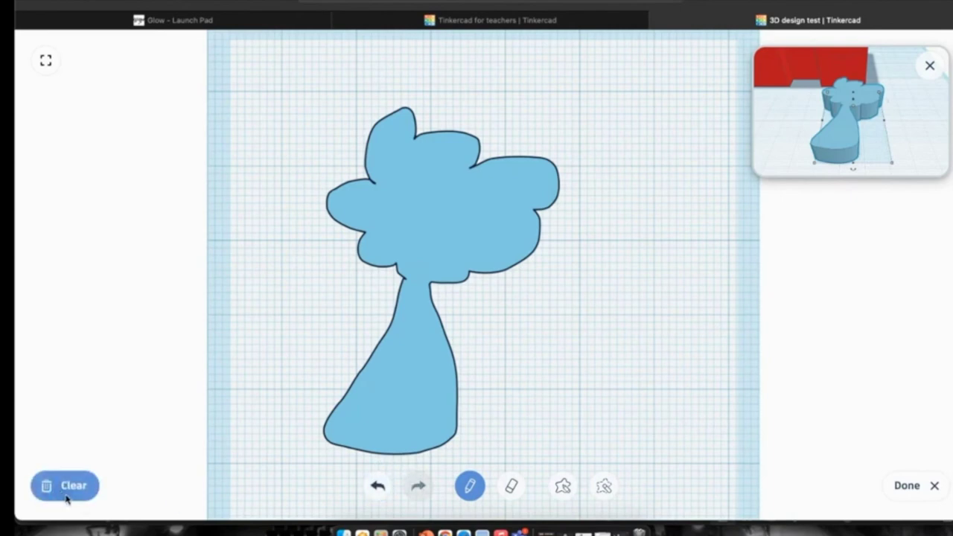
left_click(907, 485)
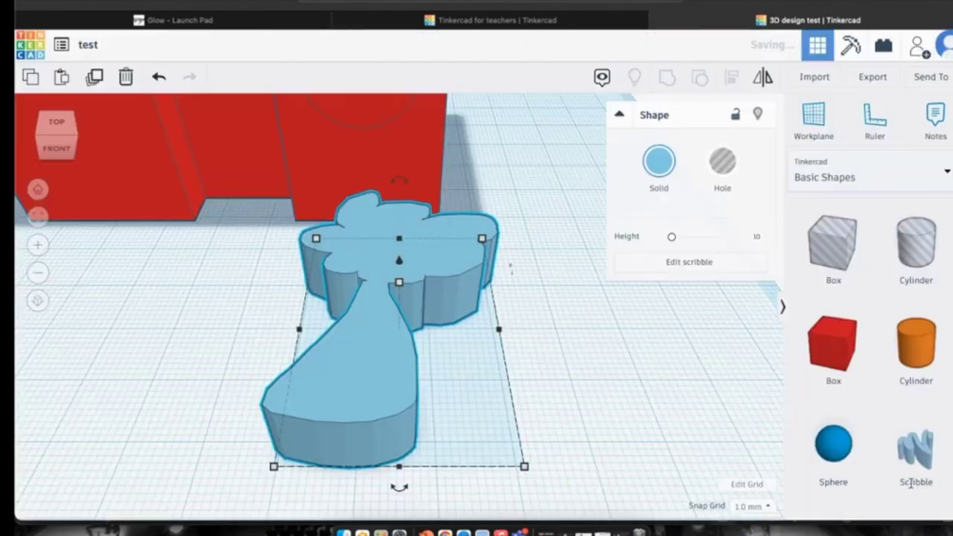
Shrink the scribble to 26.32 by 45.48, stand it upright and move it beside the house.
mouse_move(482, 240)
left_mouse_down()
mouse_move(439, 279)
mouse_move(453, 280)
mouse_move(464, 230)
mouse_move(458, 244)
left_mouse_up()
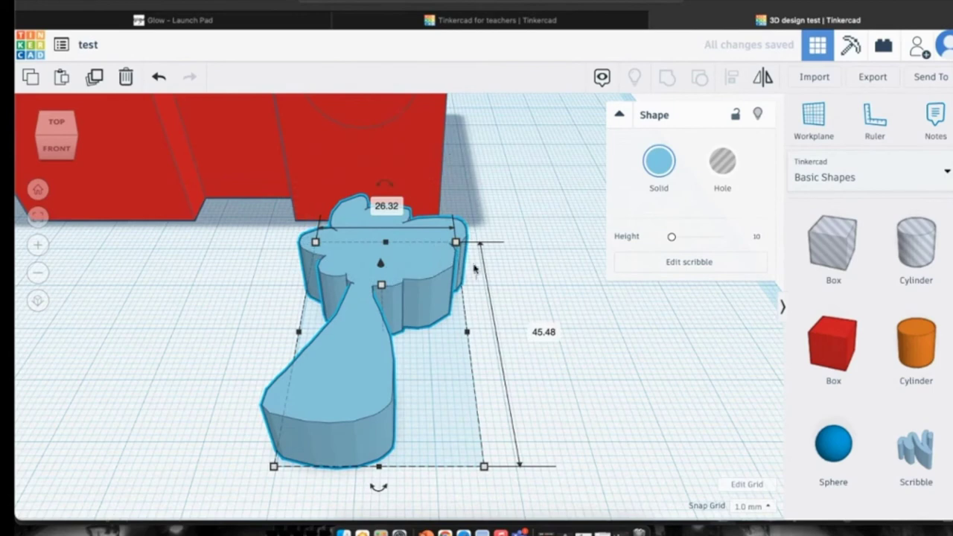
left_click_drag(479, 275, 479, 351)
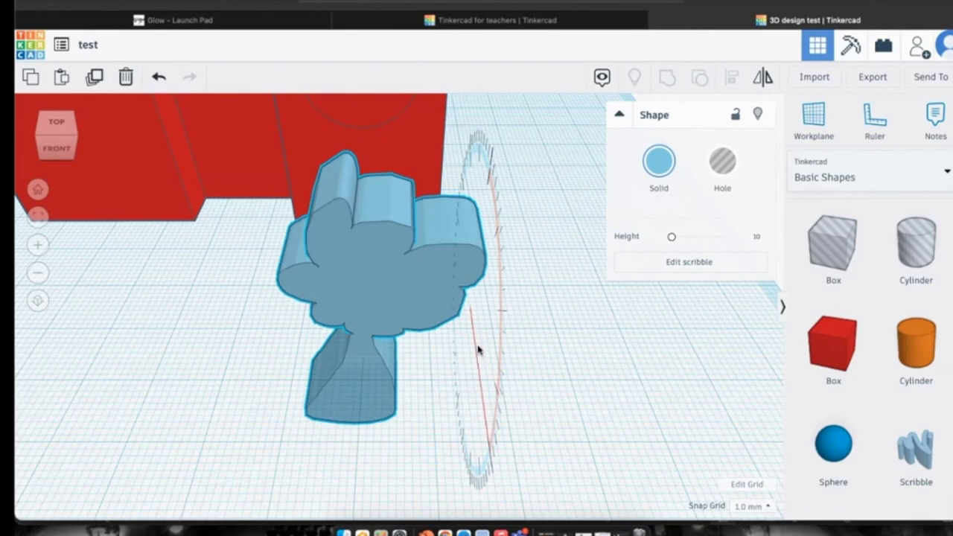
left_click_drag(398, 273, 589, 112)
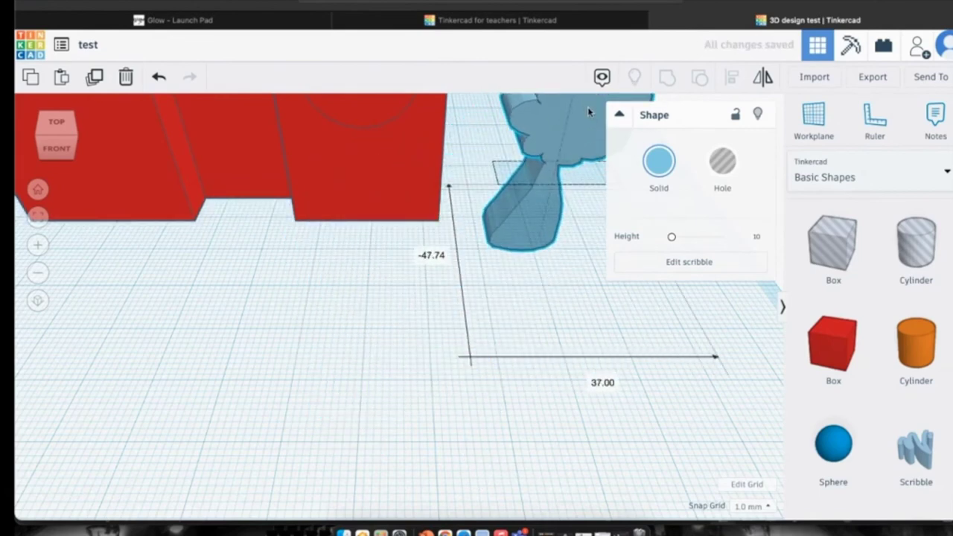
Colour the tree green and bring the whole house back into view.
left_click(659, 162)
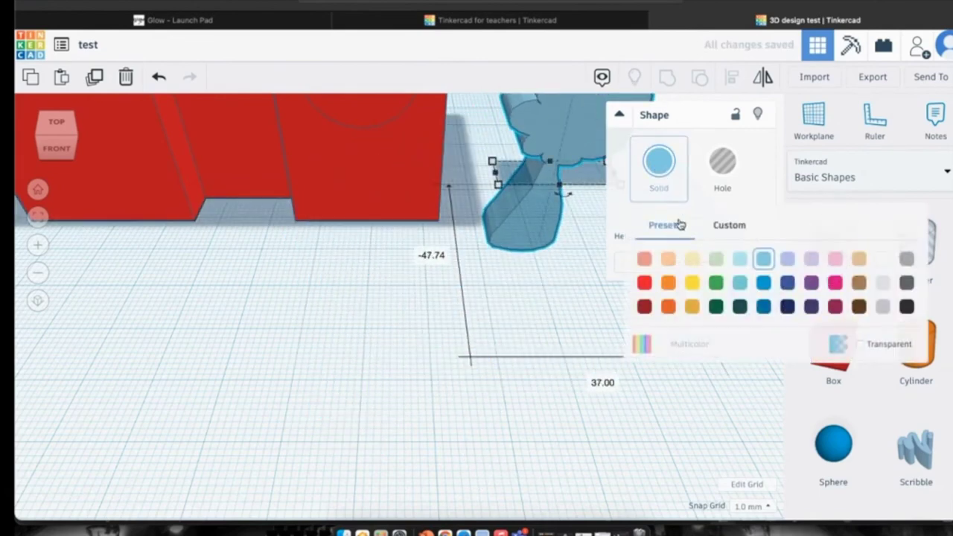
left_click(715, 283)
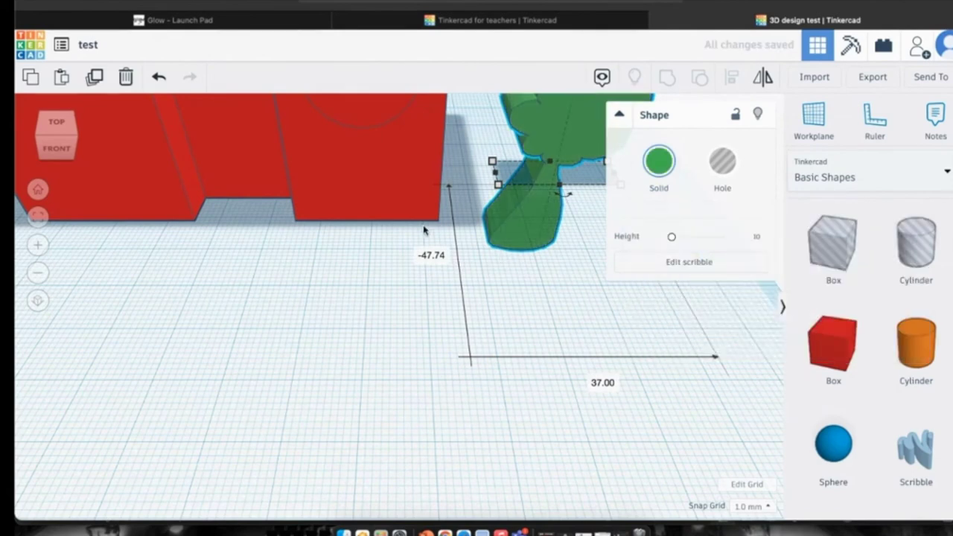
left_click(38, 189)
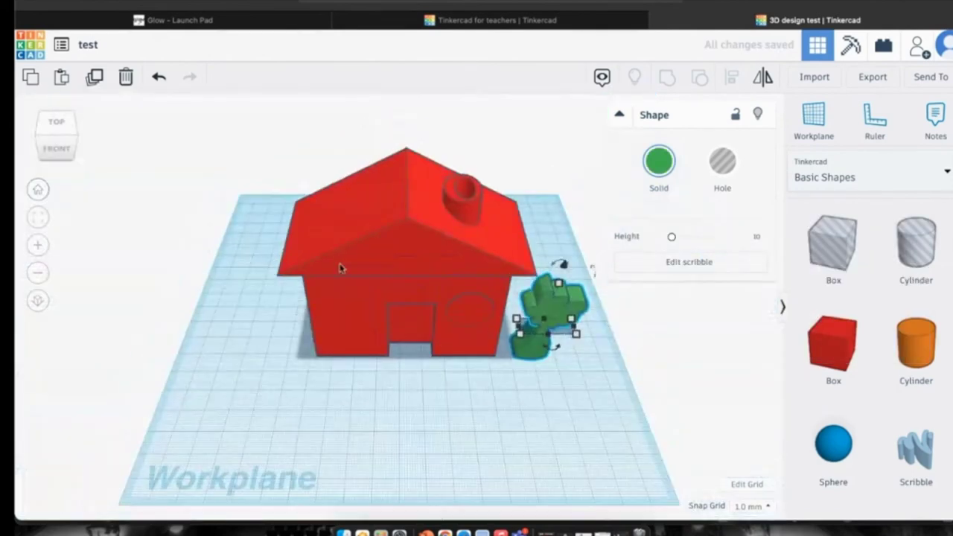
Nudge the green tree beside the house and place a copy on the left side.
left_click_drag(568, 313, 573, 301)
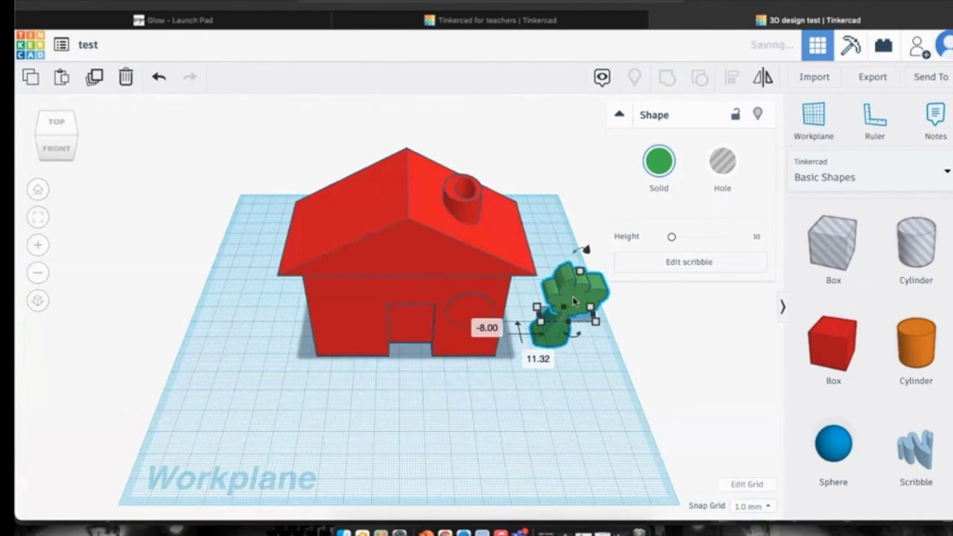
left_click(583, 330)
left_click(571, 309)
mouse_move(571, 309)
left_mouse_down("alt")
mouse_move(238, 308)
mouse_move(257, 305)
left_mouse_up("alt")
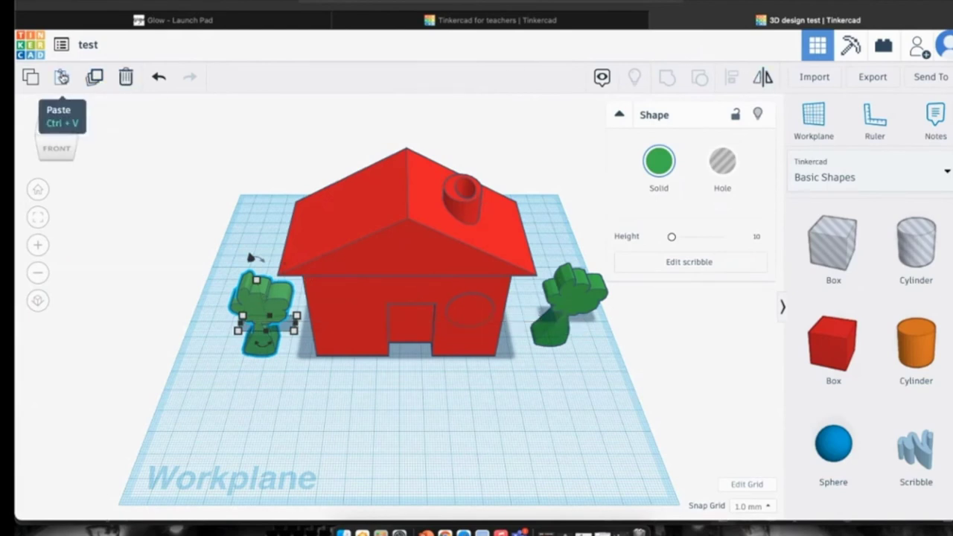
Mirror the left tree horizontally so it faces the other way.
left_click(765, 77)
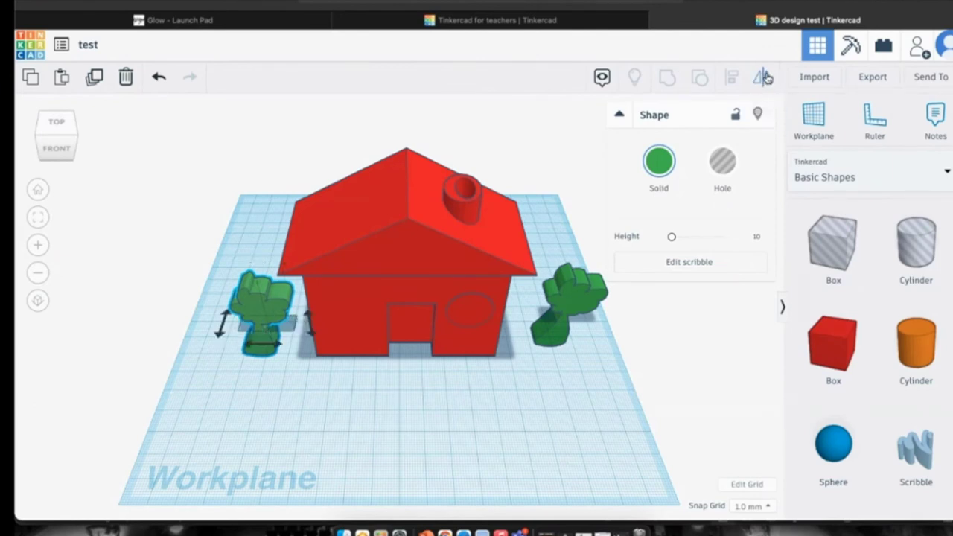
left_click(262, 345)
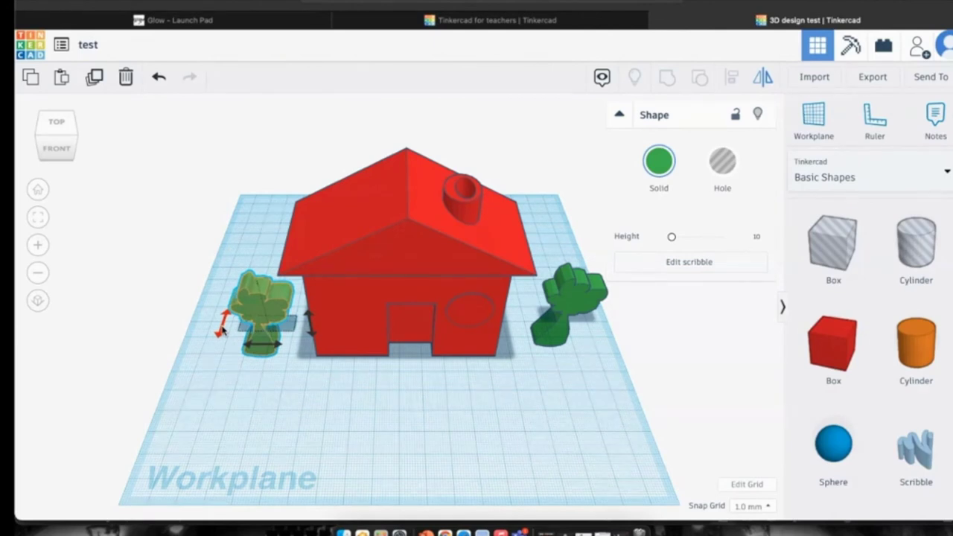
left_click(222, 330)
left_click_drag(263, 349, 263, 348)
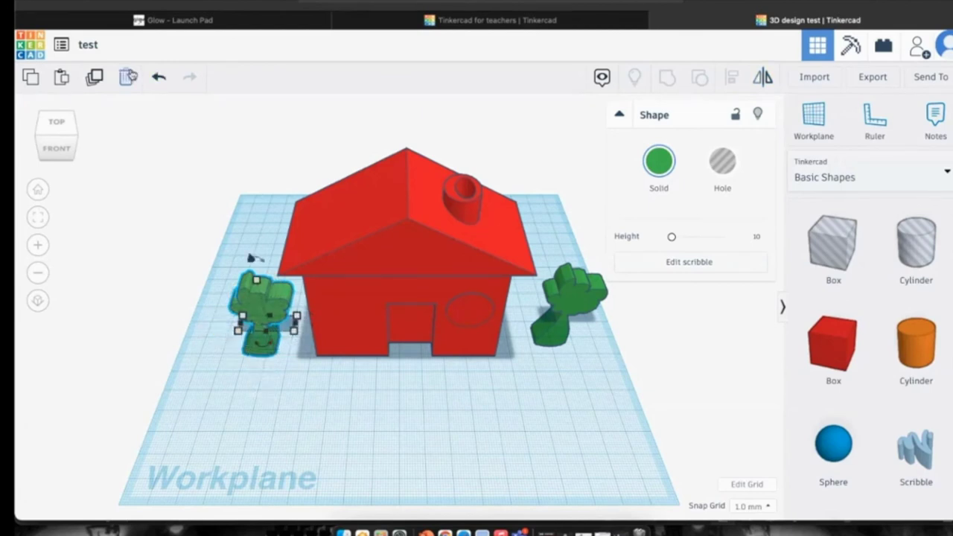
Return to the designs dashboard and open the digilearnscot house design page.
left_click(34, 44)
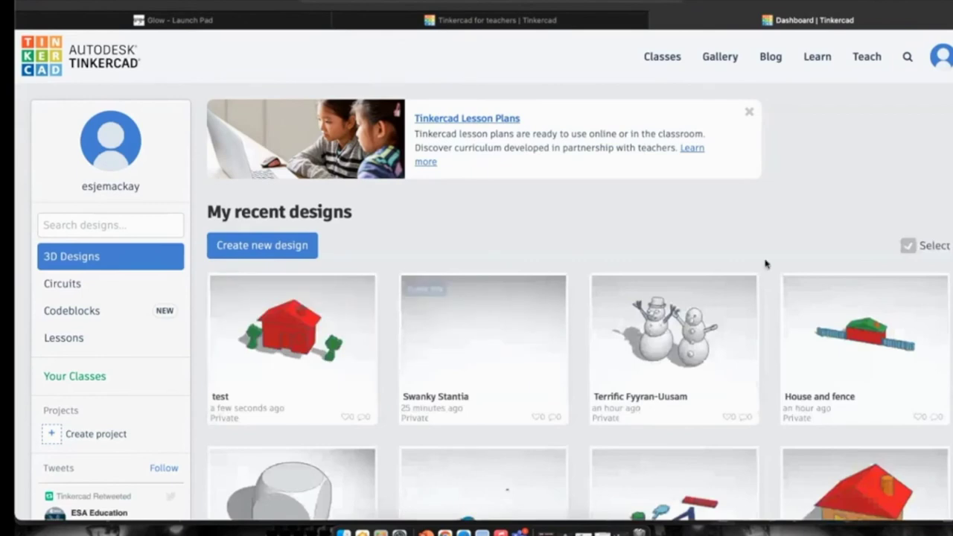
scroll(649, 377, "down", 3)
scroll(651, 377, "down", 1)
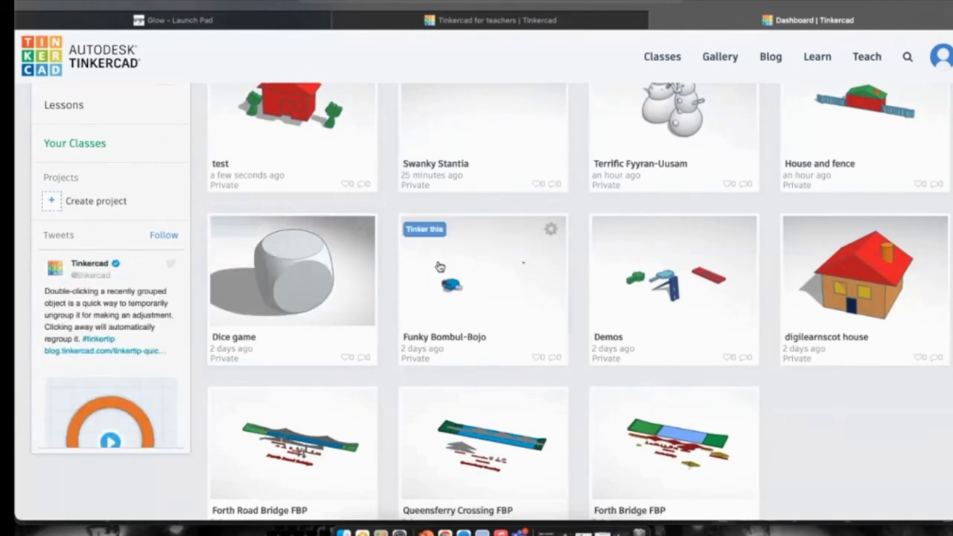
scroll(368, 259, "up", 1)
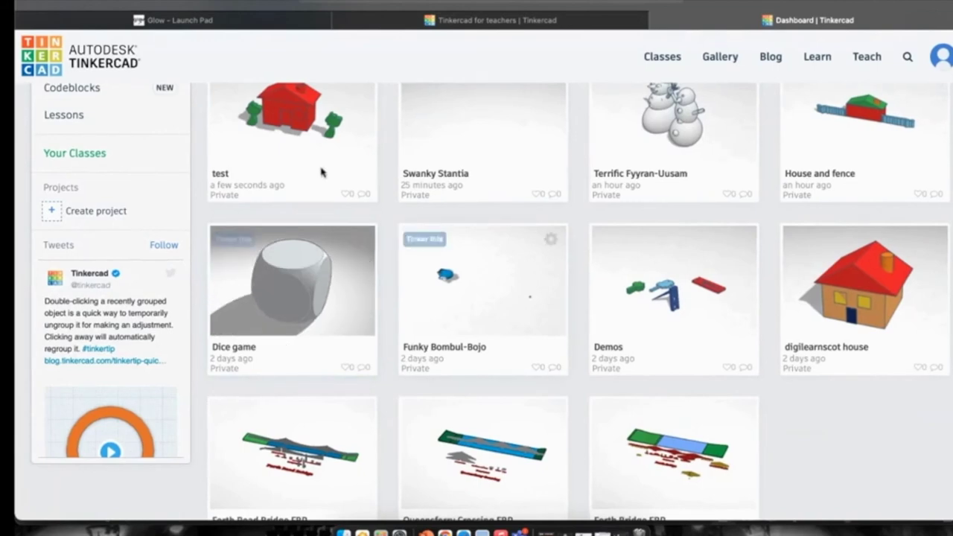
left_click(864, 283)
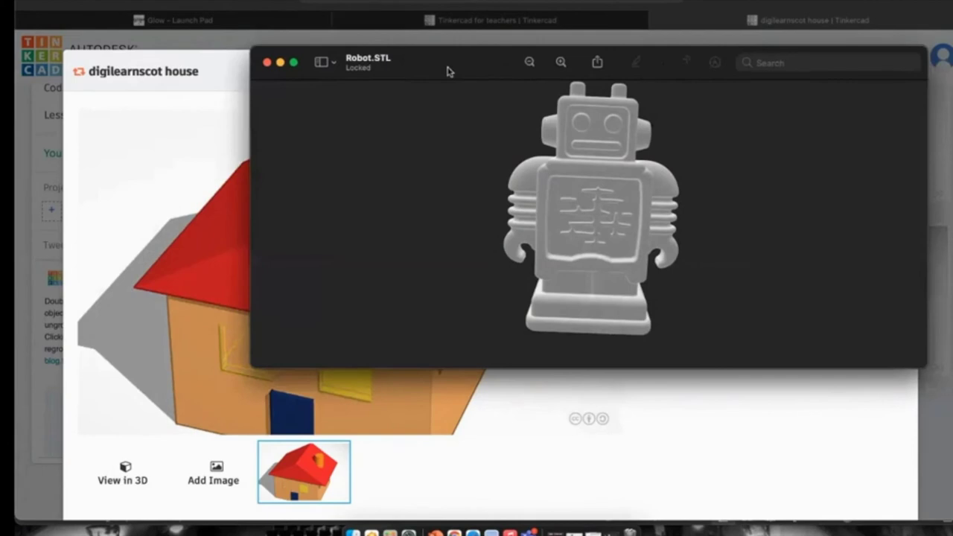
left_click_drag(447, 70, 432, 70)
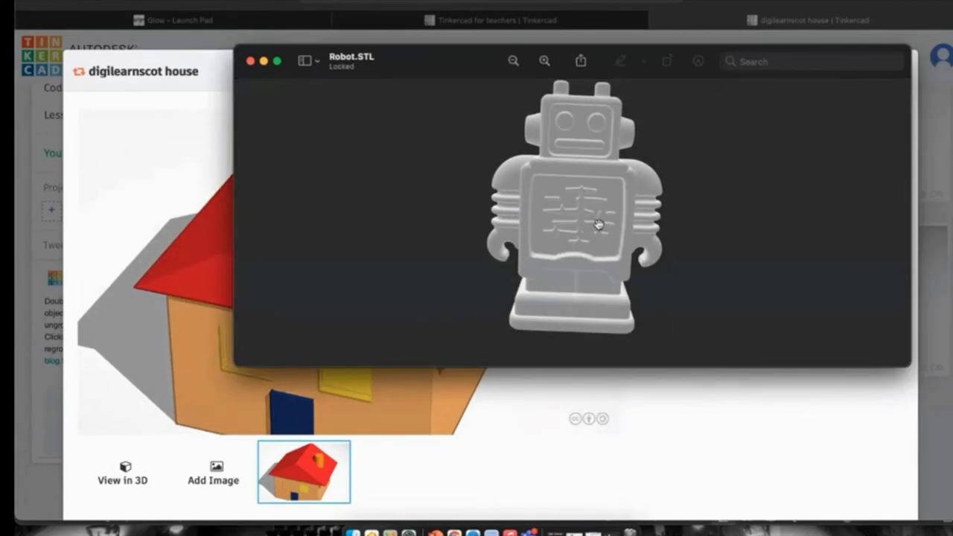
left_click_drag(541, 210, 584, 239)
left_click_drag(542, 201, 645, 195)
left_click_drag(522, 224, 640, 201)
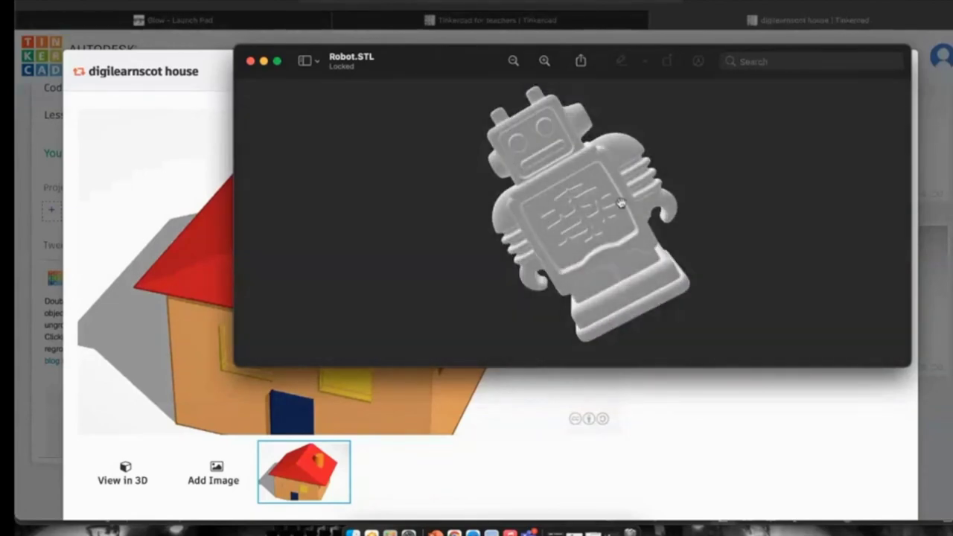
left_click_drag(521, 199, 521, 291)
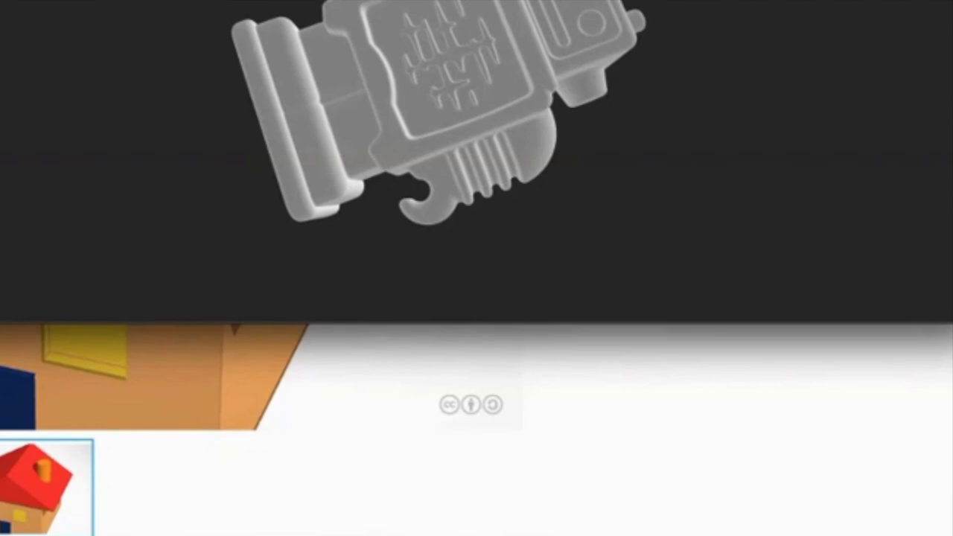
key("alt+F4")
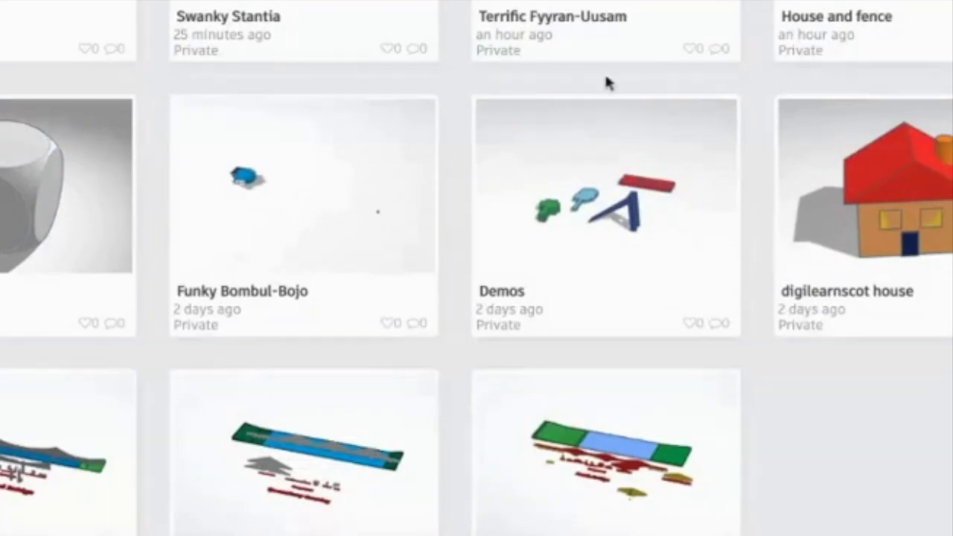
Open the digilearnscot house from its page in the 3D editor with Tinker this.
left_click(865, 232)
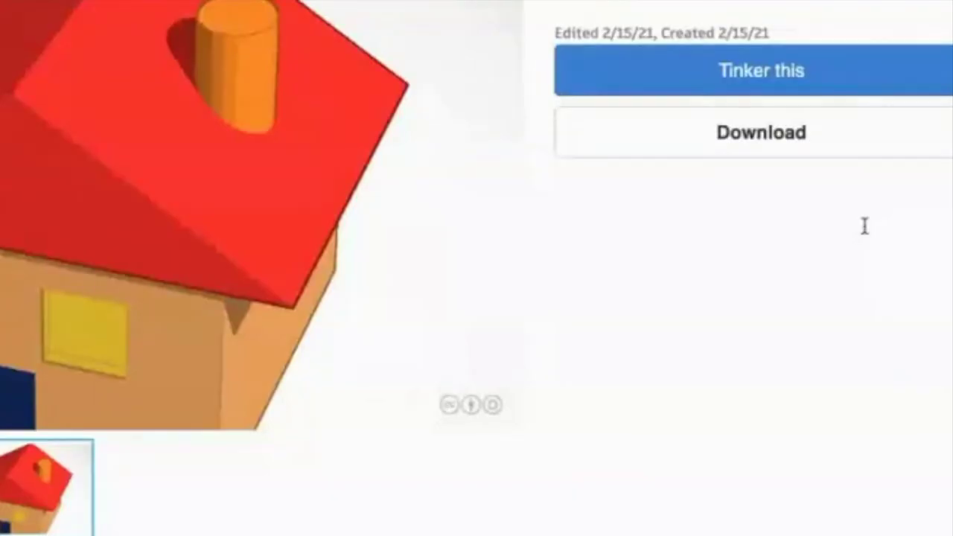
left_click(760, 71)
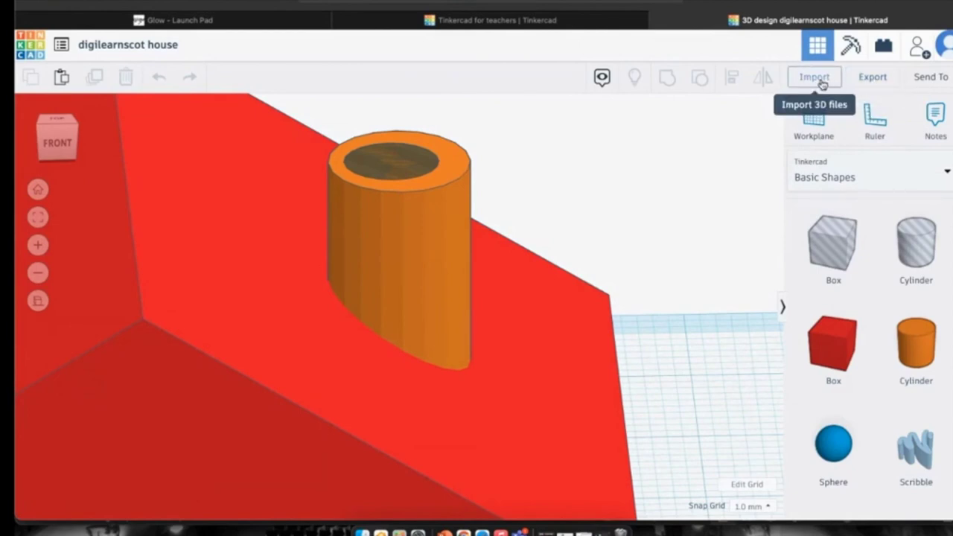
left_click(823, 84)
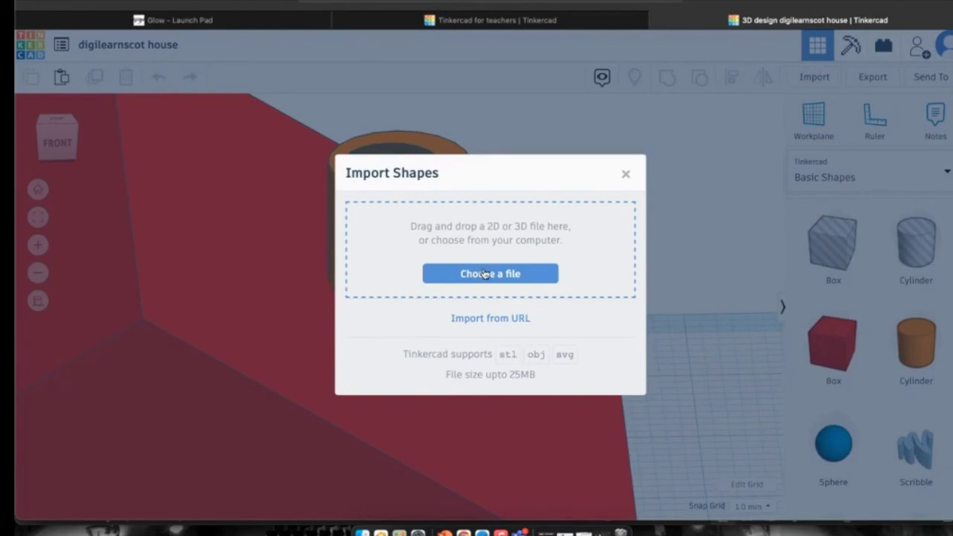
left_click(625, 174)
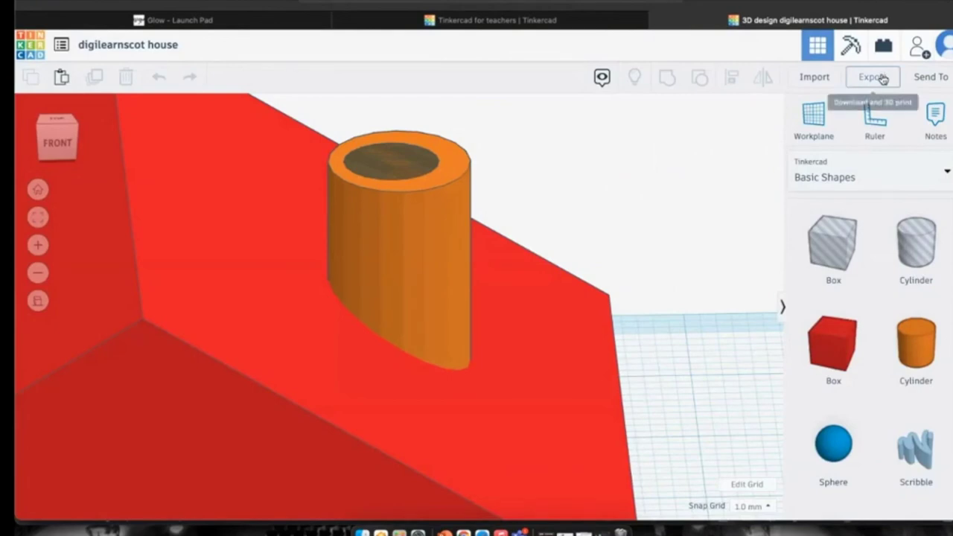
left_click(873, 76)
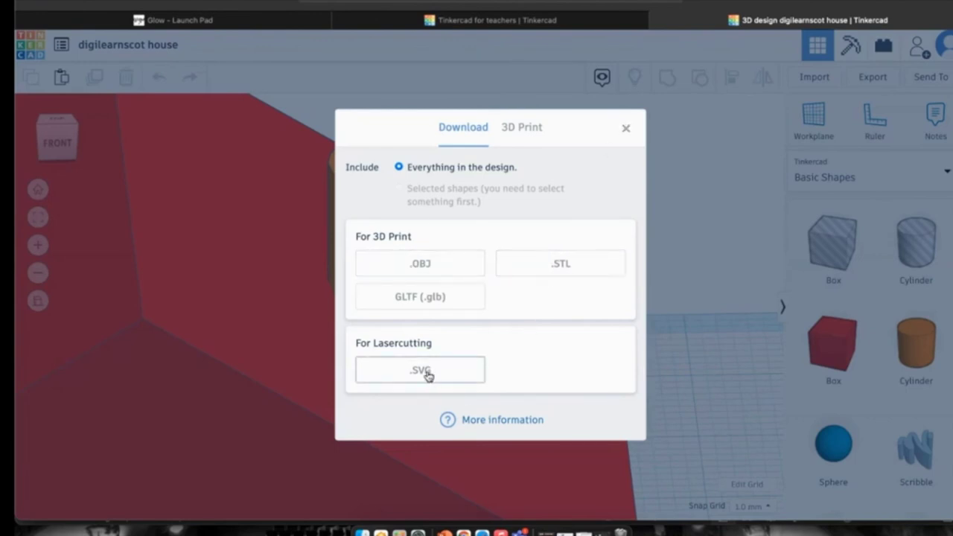
left_click(627, 129)
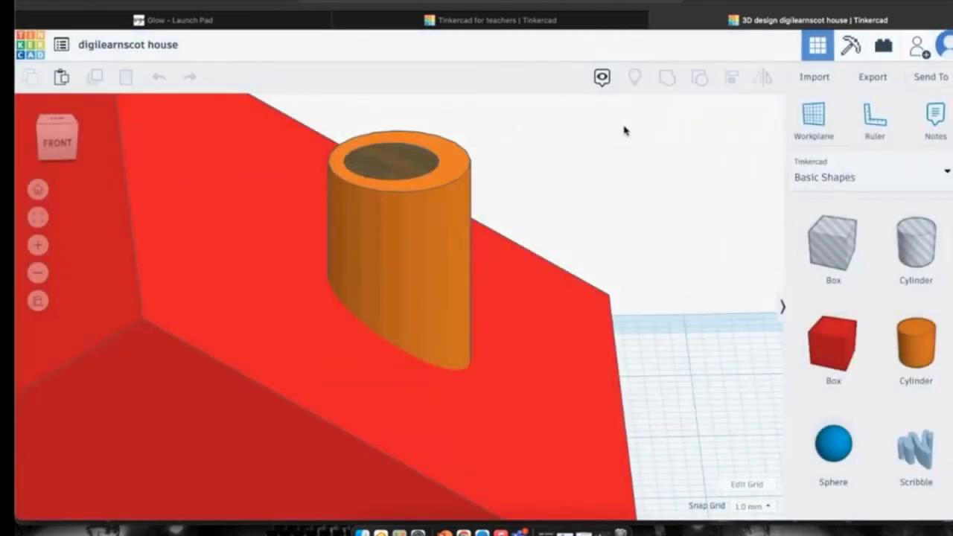
left_click(939, 123)
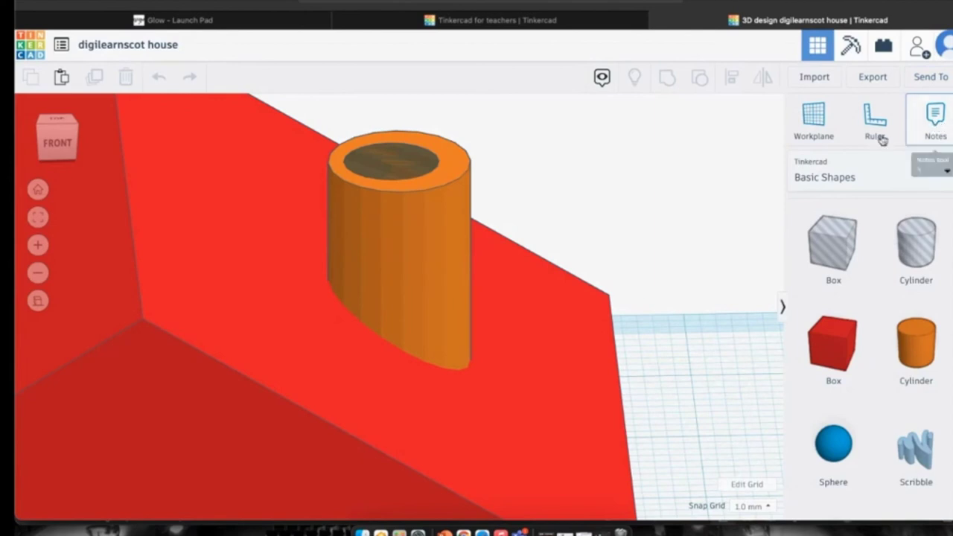
left_click(421, 217)
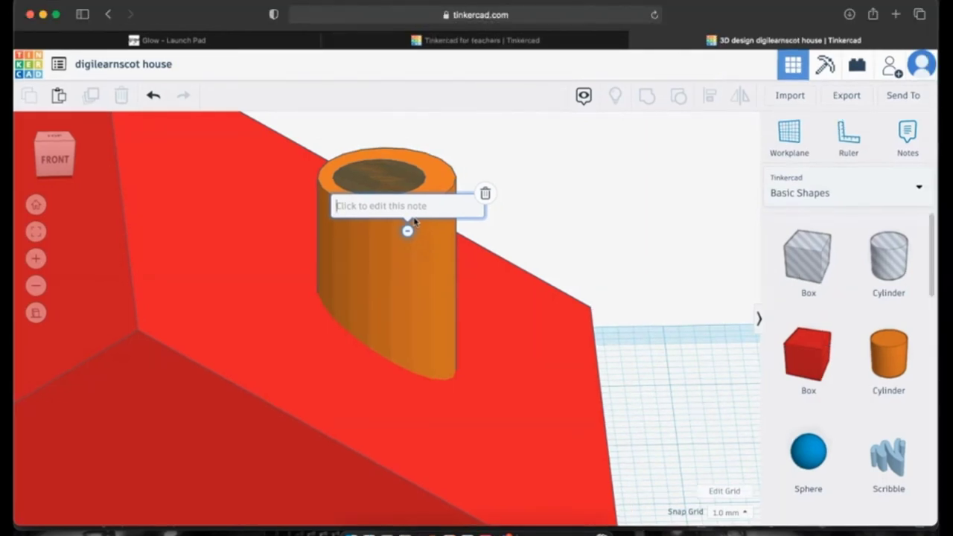
left_click(485, 195)
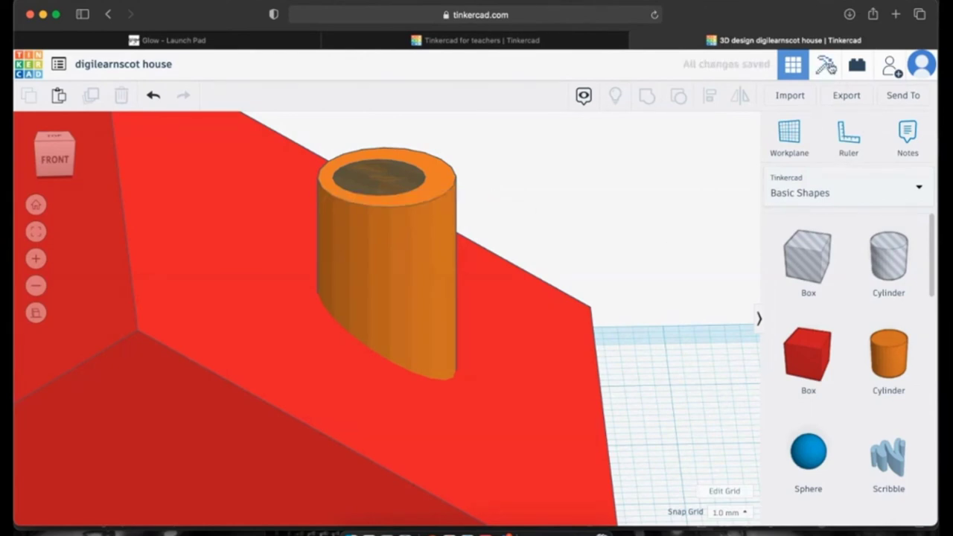
scroll(622, 162, "up", 3)
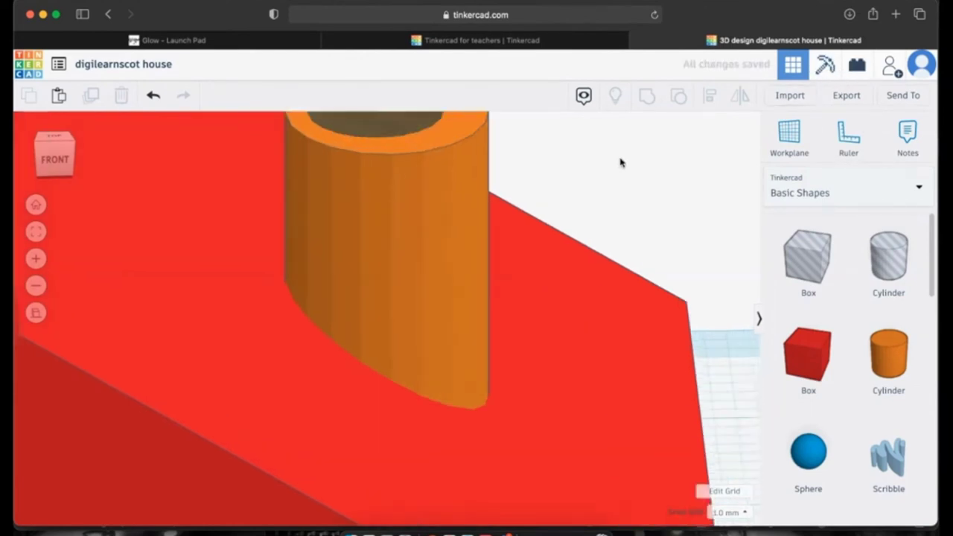
scroll(622, 162, "down", 4)
scroll(622, 162, "down", 10)
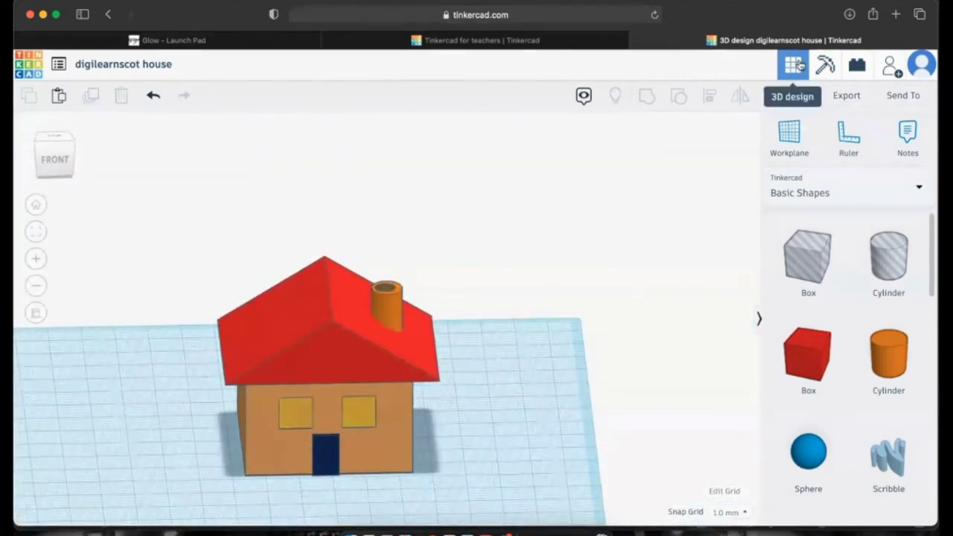
View the house as Minecraft blocks, then as Lego built with the smallest bricks.
left_click(825, 65)
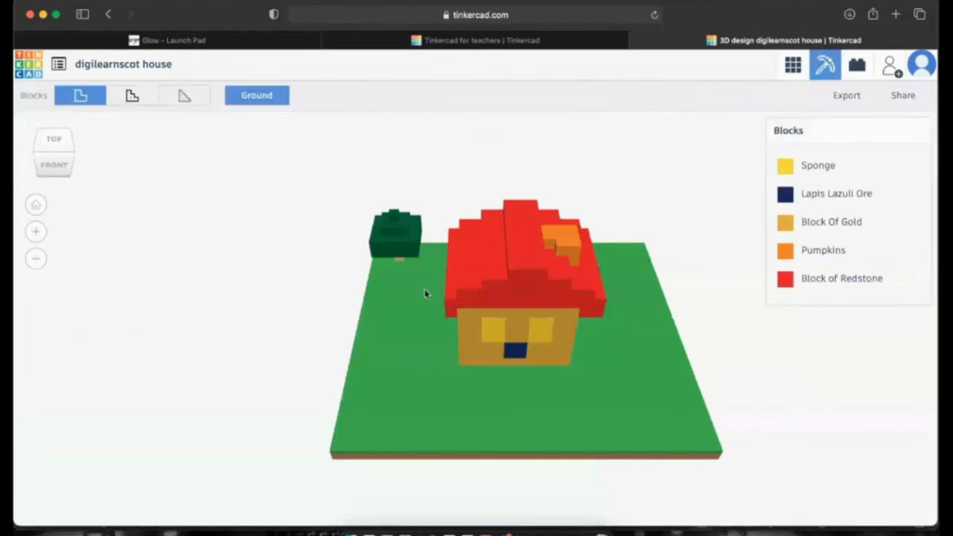
left_click(858, 67)
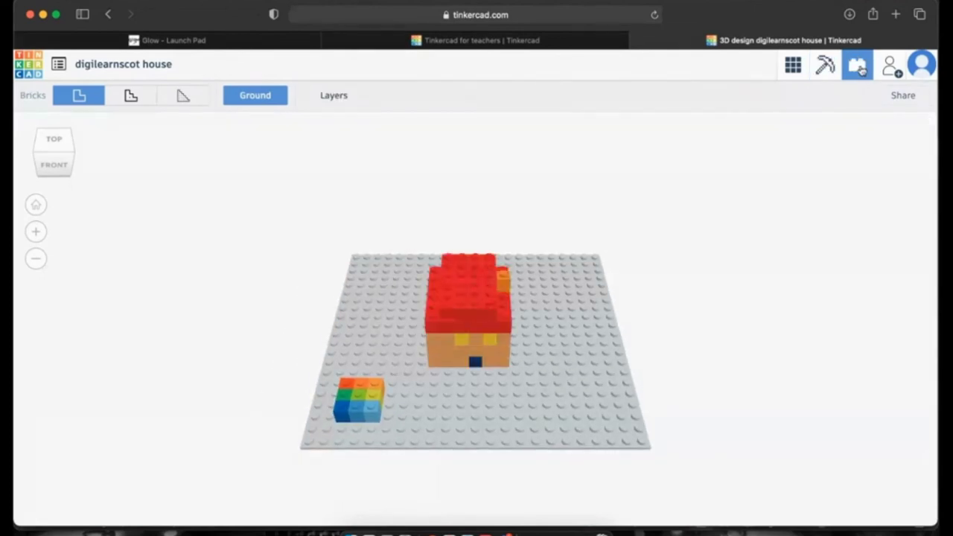
left_click(195, 99)
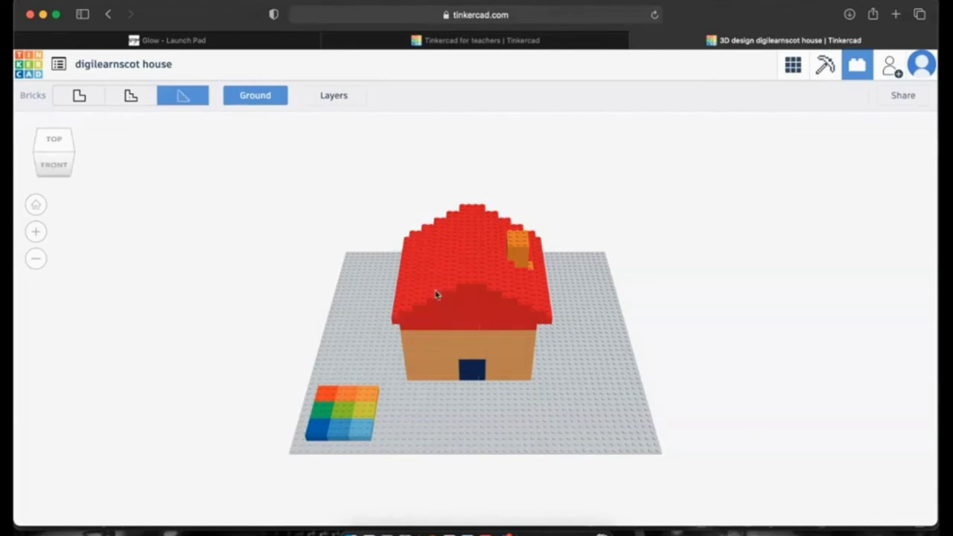
mouse_move(54, 153)
left_mouse_down()
mouse_move(53, 136)
mouse_move(55, 147)
mouse_move(84, 156)
mouse_move(57, 151)
left_mouse_up()
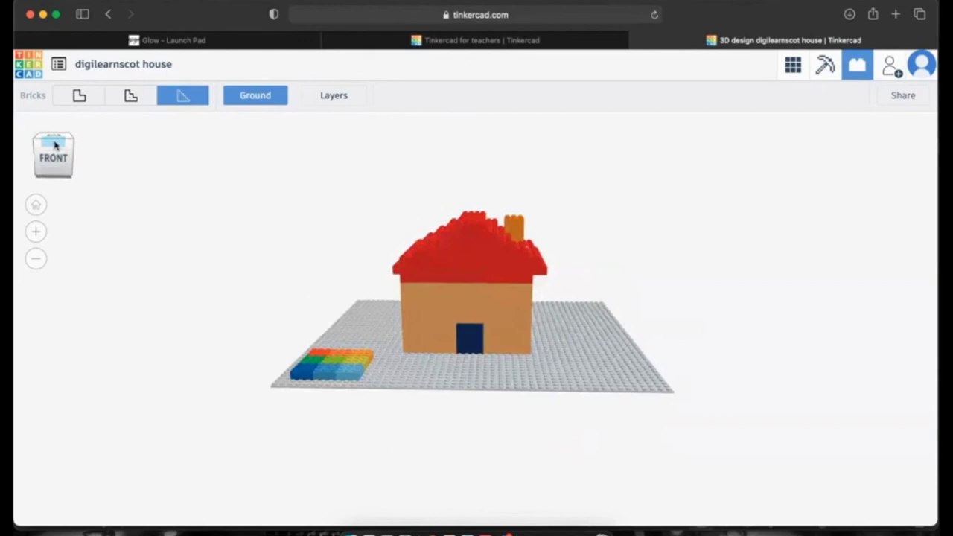
Switch back to 3D, view Minecraft blocks again, then return to the designs dashboard.
left_click(793, 67)
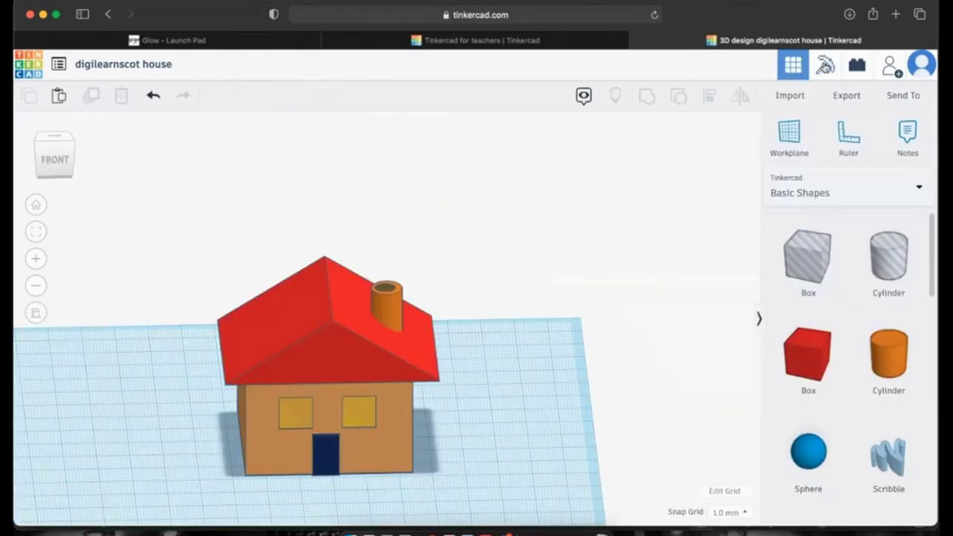
left_click(825, 66)
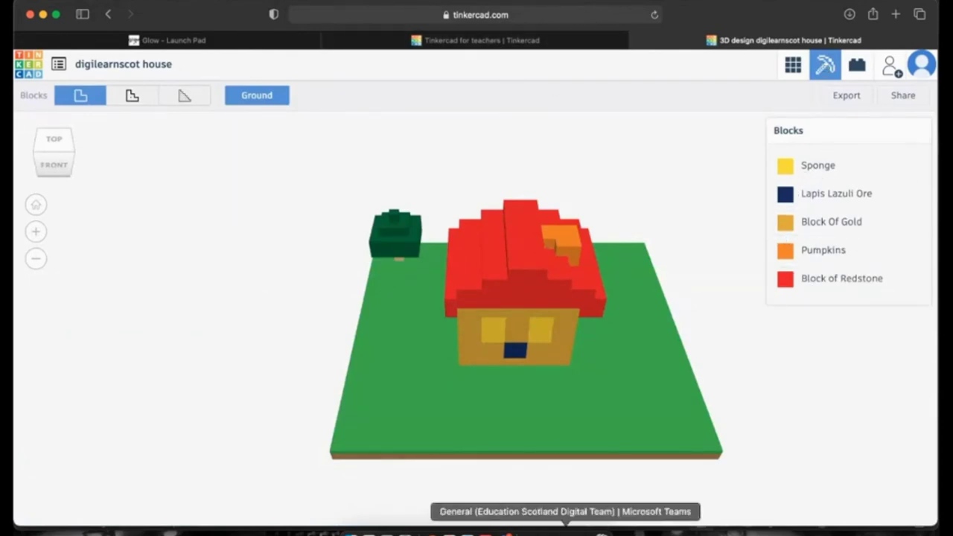
left_click(32, 65)
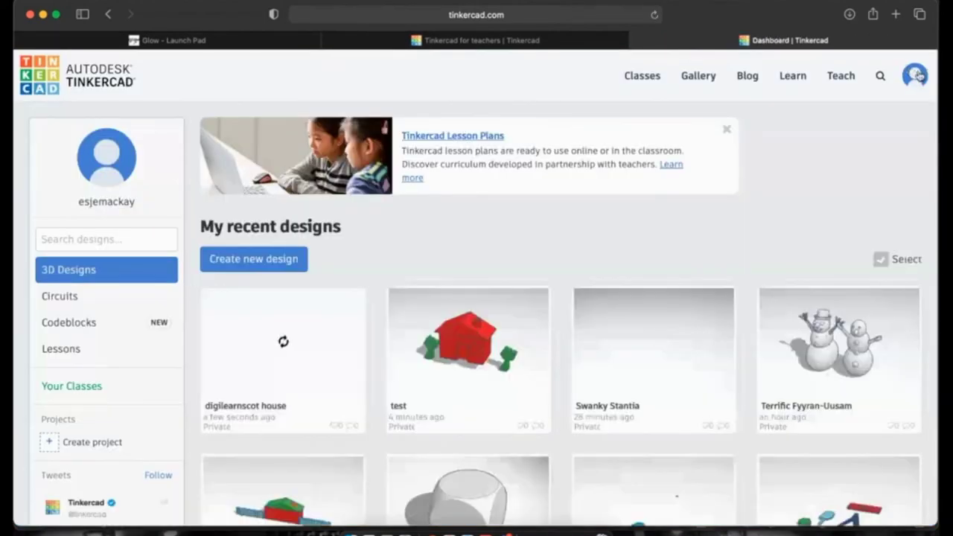
Open Classes from the account menu and view Demo Class's four-student roster.
left_click(920, 78)
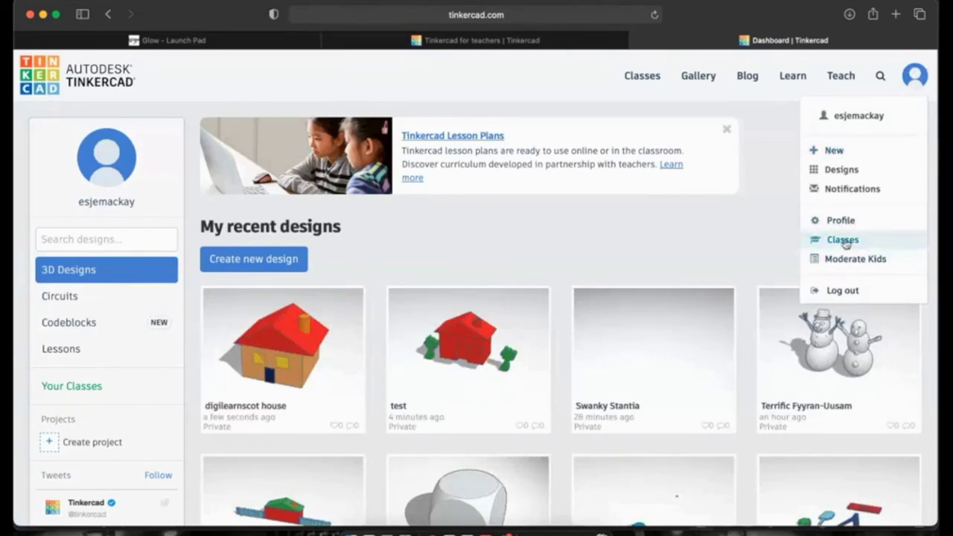
left_click(845, 243)
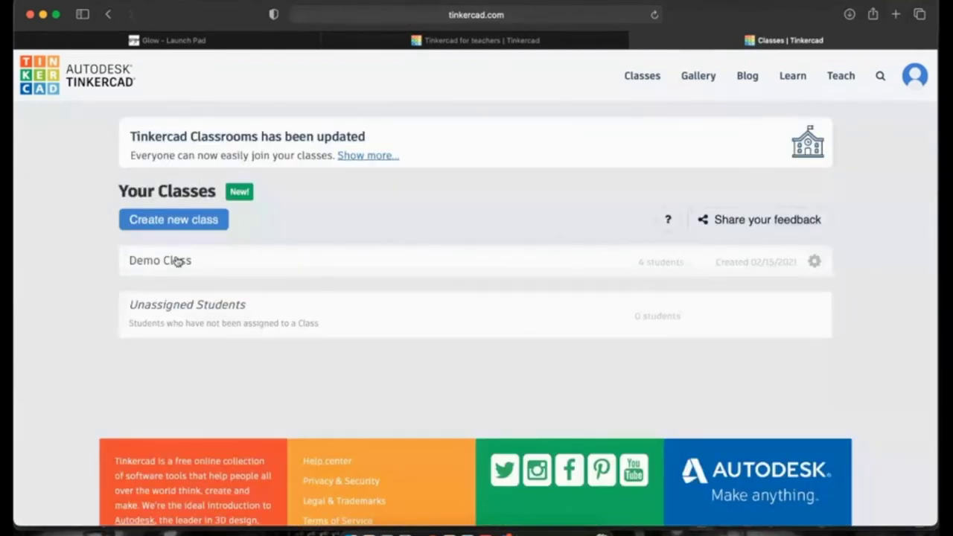
left_click(177, 260)
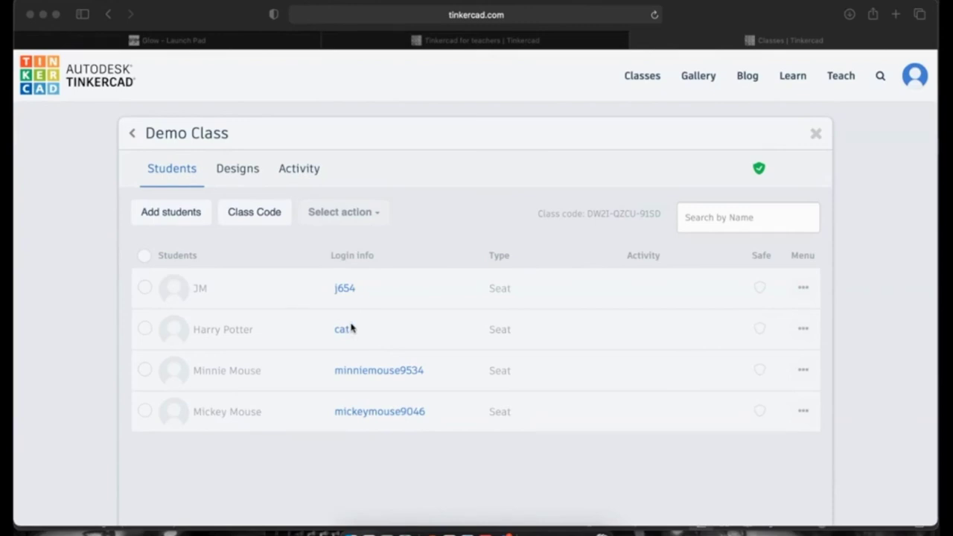
left_click(337, 291)
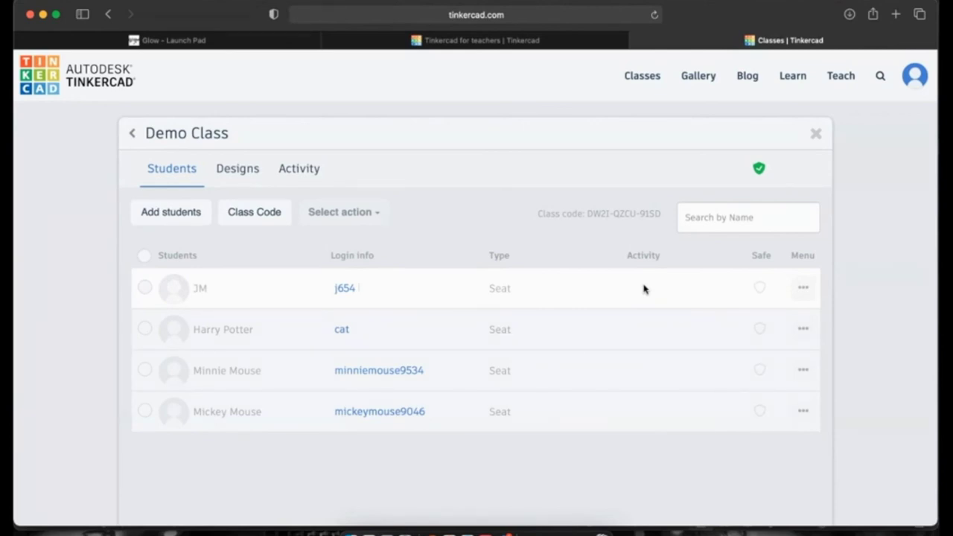
Add a Demo Class student with a short name and custom login nickname, save, then go back.
left_click(171, 213)
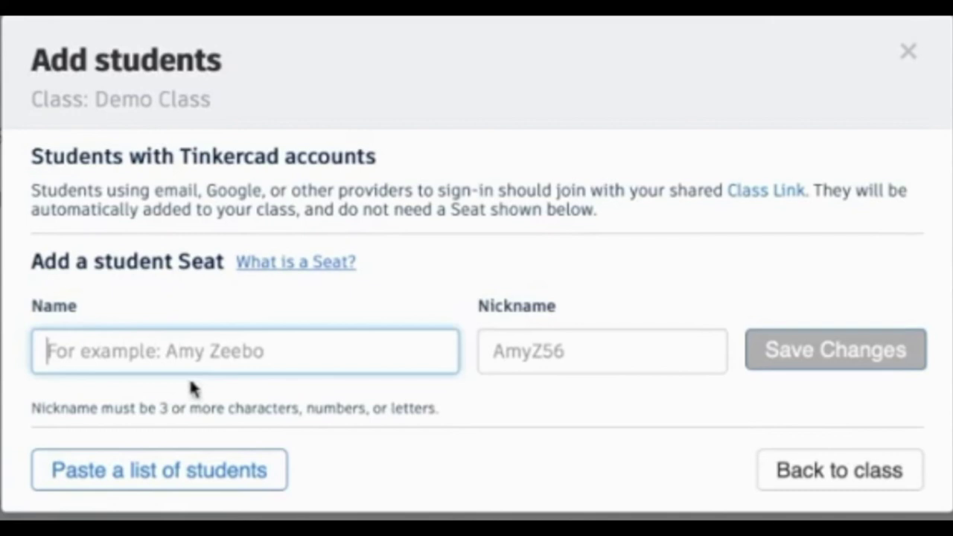
type("DJ")
left_click(506, 358)
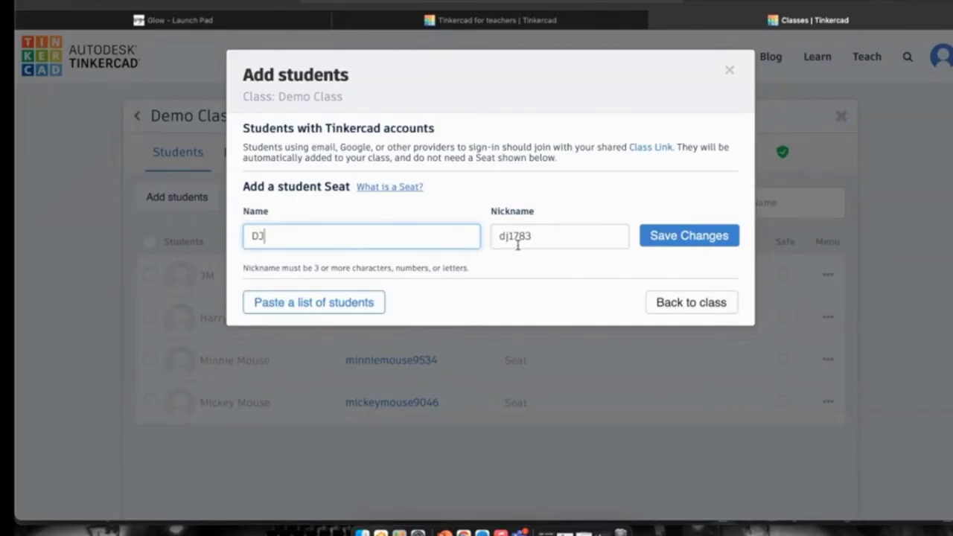
left_click_drag(543, 237, 463, 235)
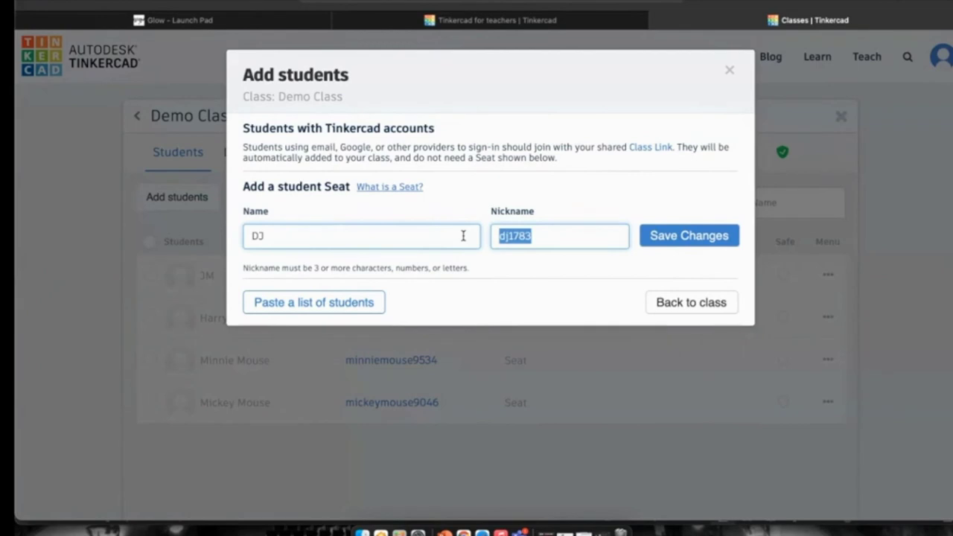
type("d1")
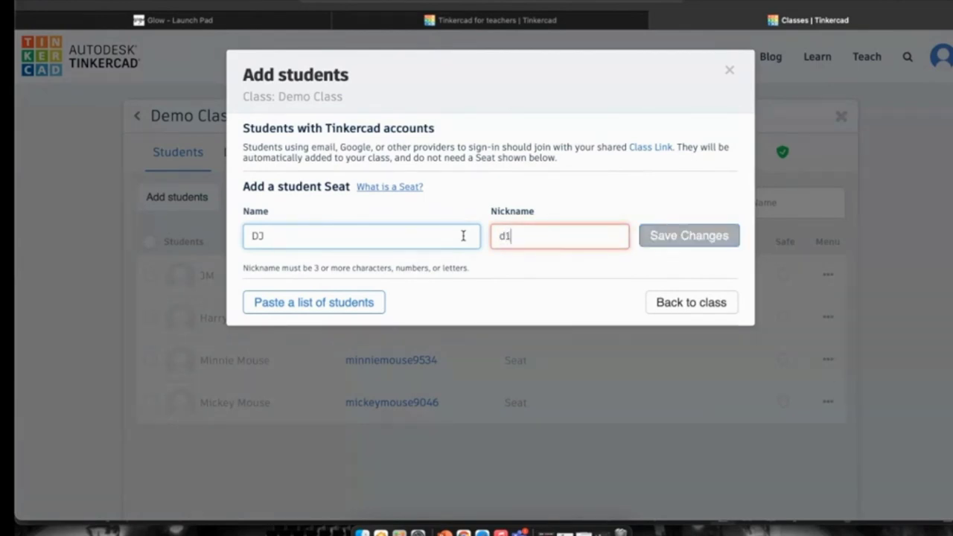
type("23")
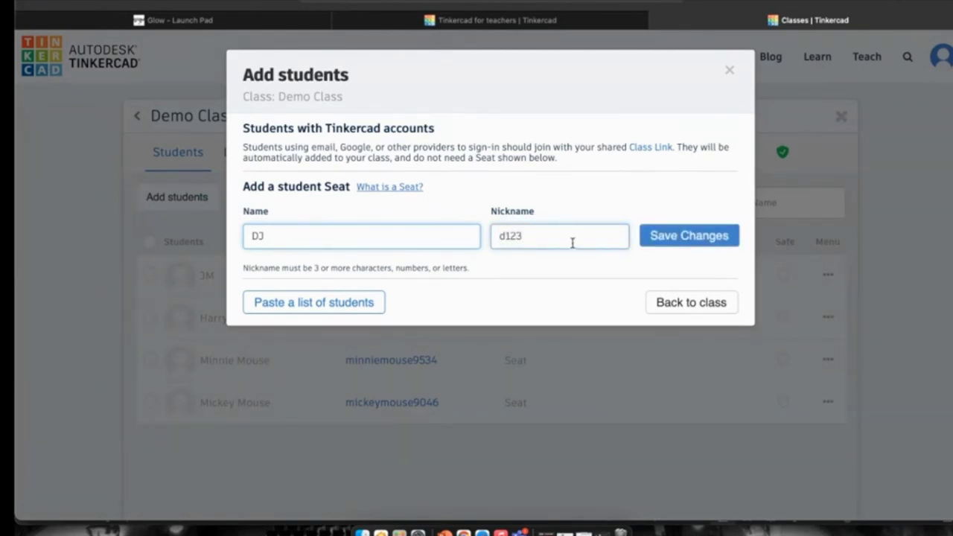
left_click(675, 236)
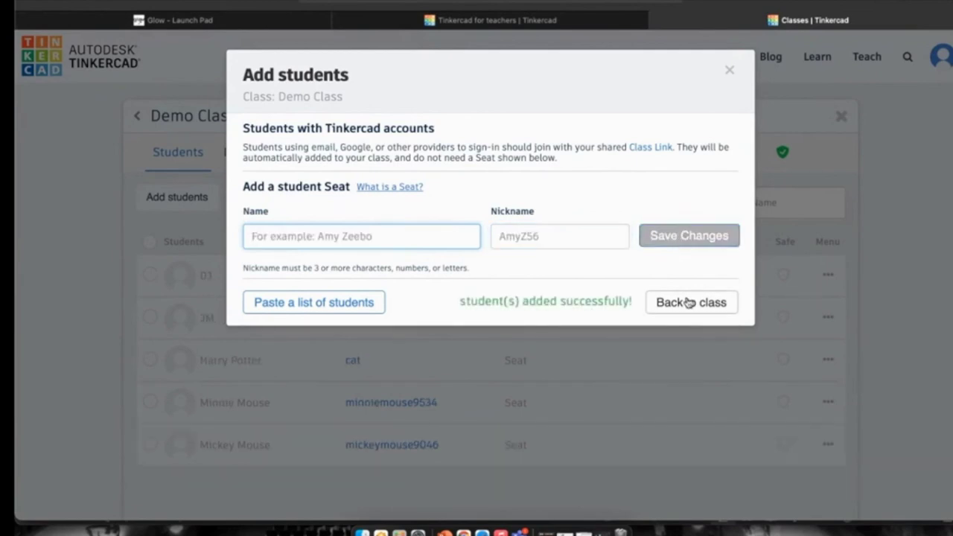
left_click(686, 305)
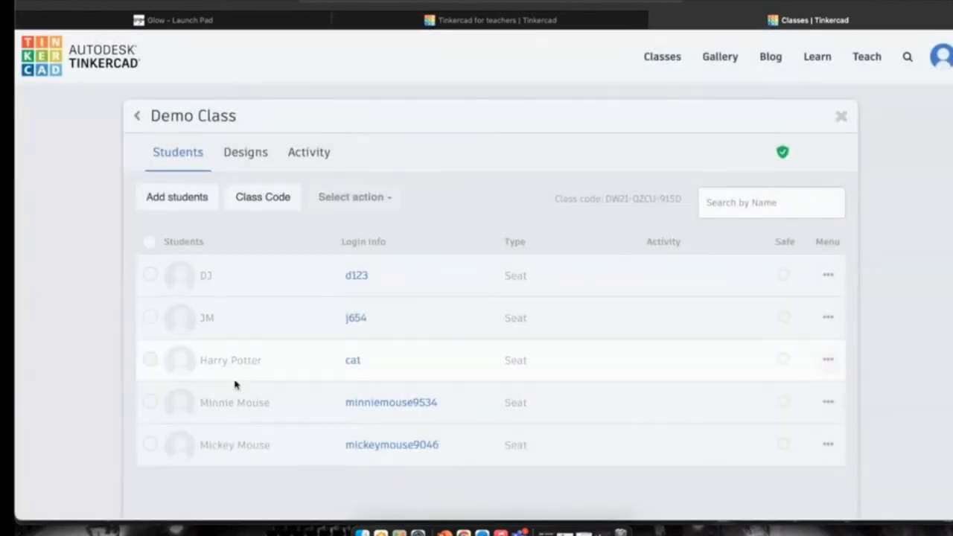
Delete the newly added student from Demo Class after confirming, then display the class join code.
scroll(238, 390, "down", 5)
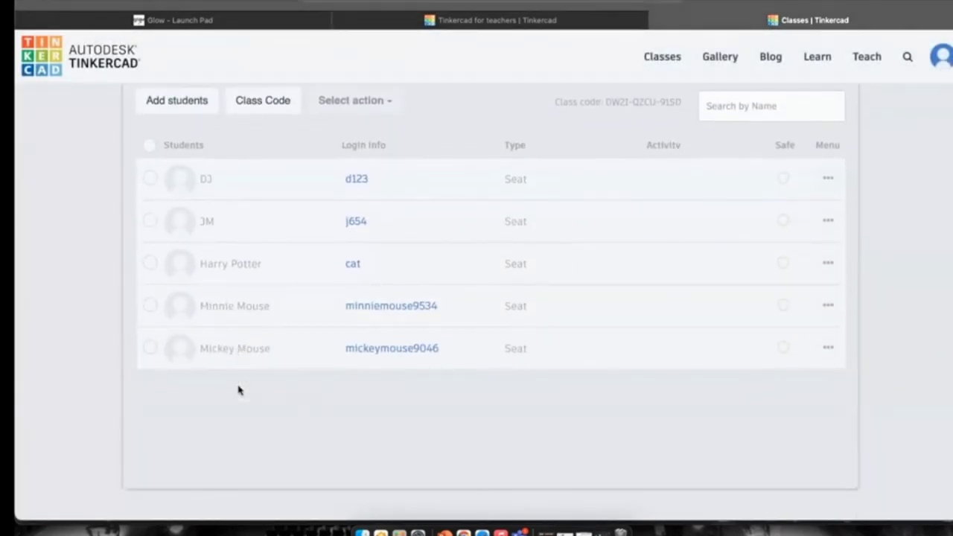
mouse_move(351, 112)
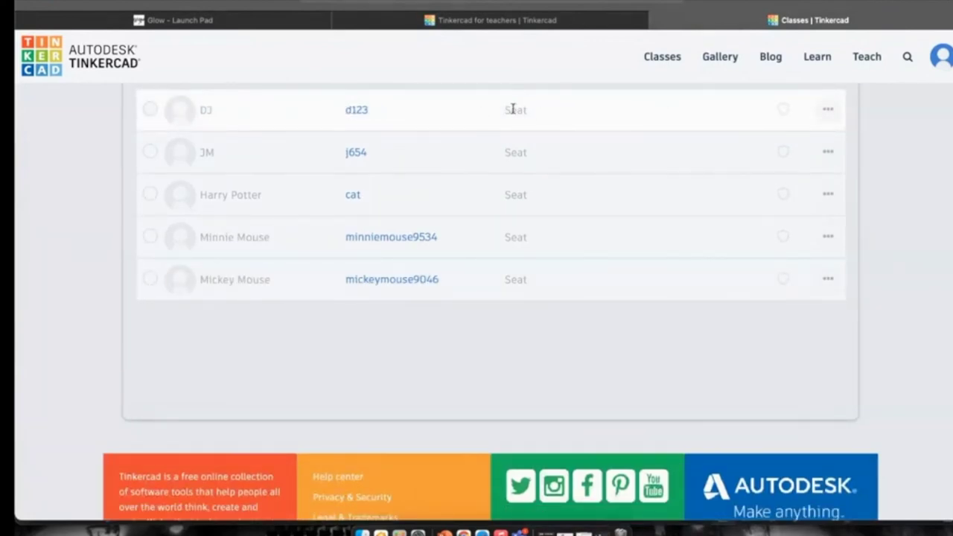
scroll(564, 120, "up", 1)
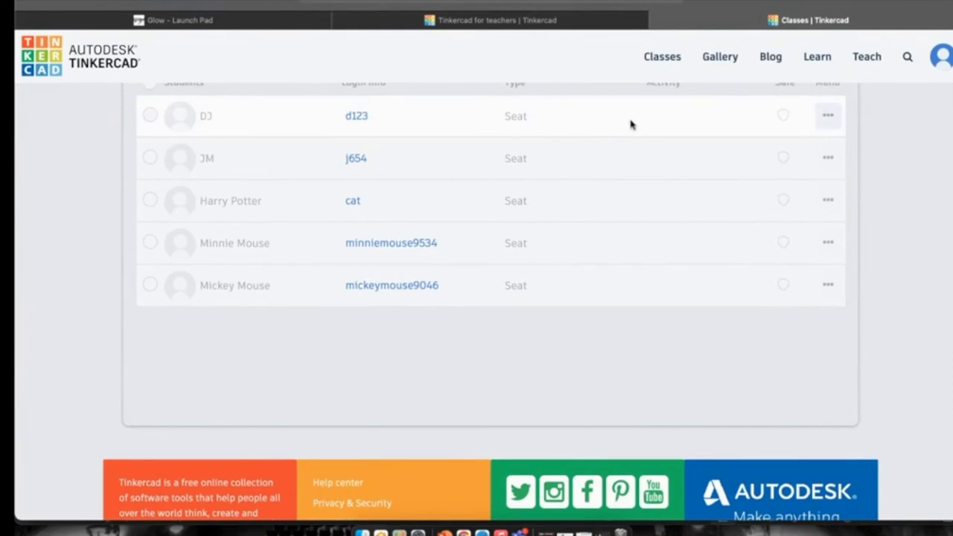
scroll(499, 118, "up", 2)
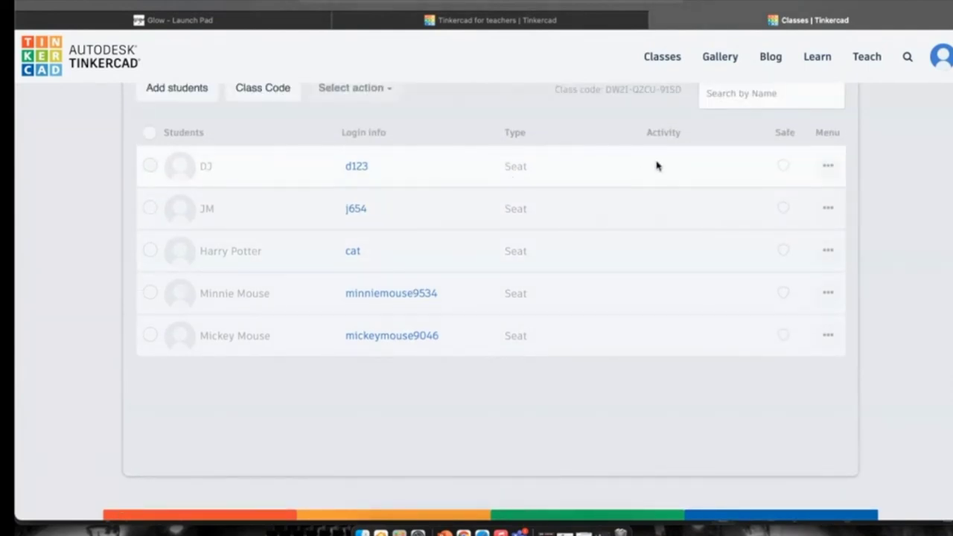
scroll(656, 166, "up", 2)
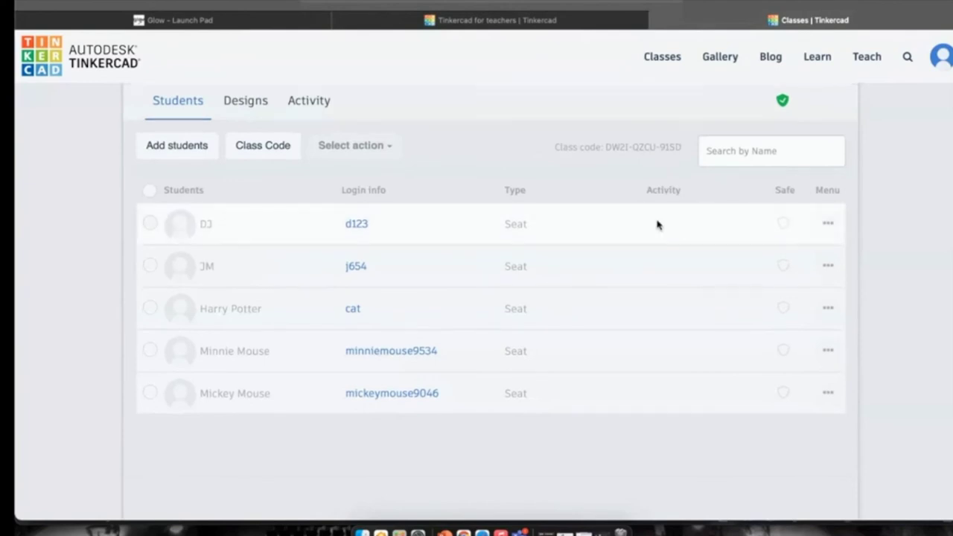
left_click(829, 224)
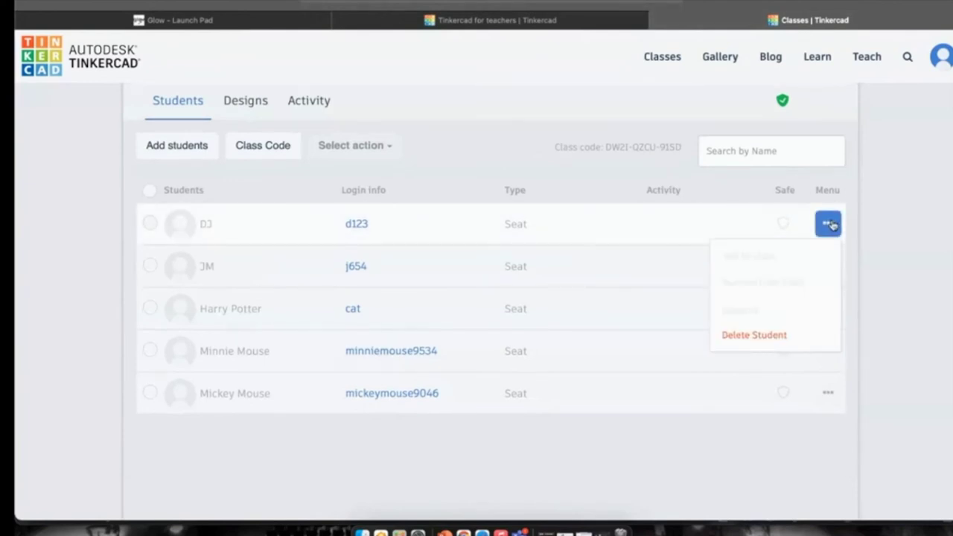
left_click(779, 334)
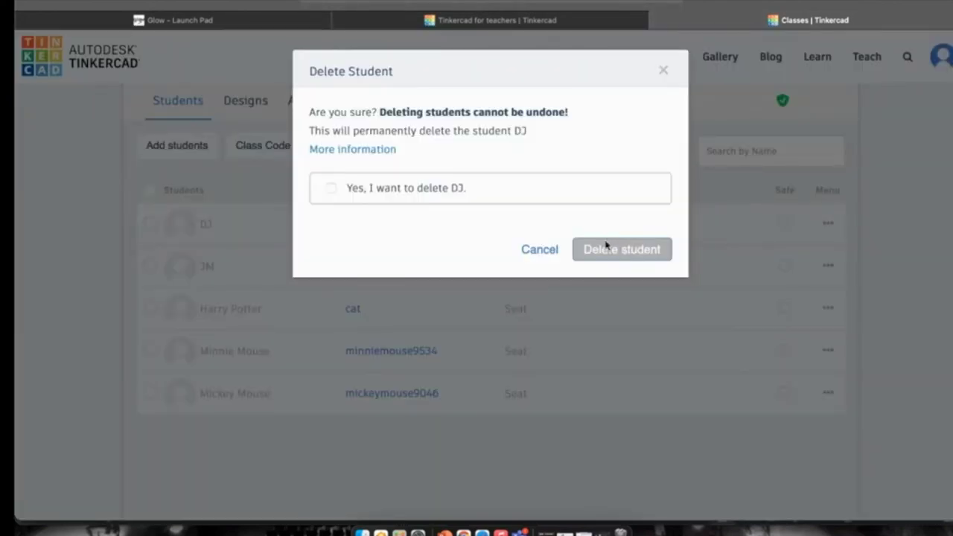
left_click(460, 188)
left_click(629, 249)
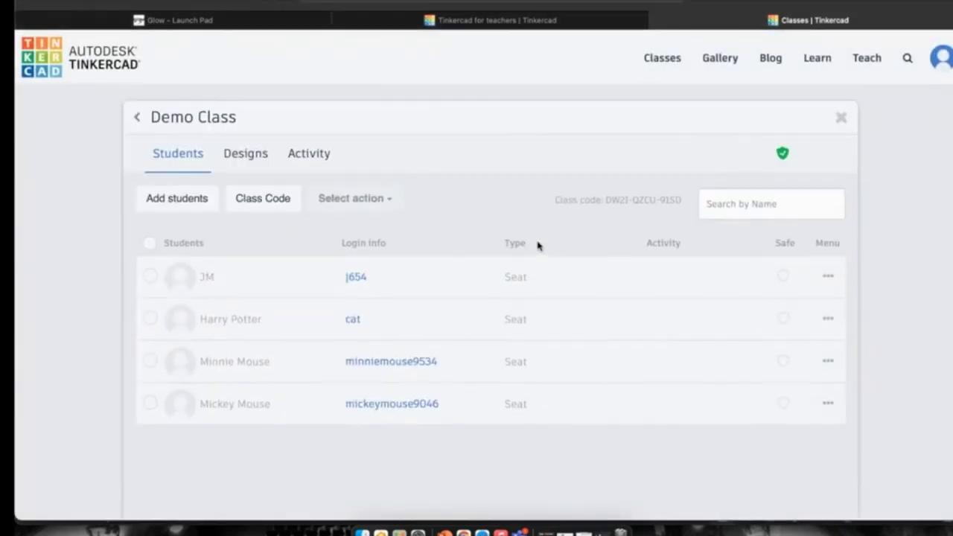
left_click(246, 198)
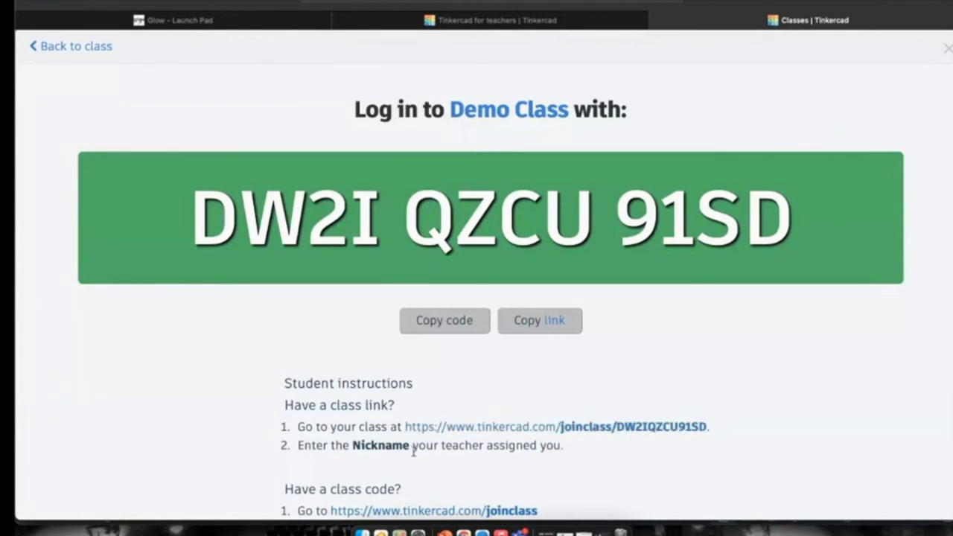
Scroll through the Demo Class page's instructions for joining by class link or class code.
scroll(408, 450, "down", 5)
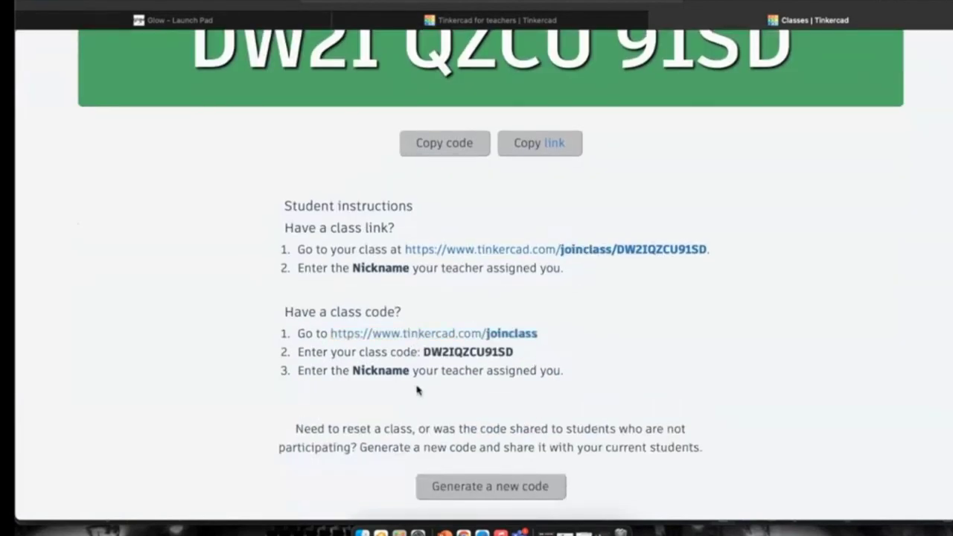
scroll(417, 390, "up", 5)
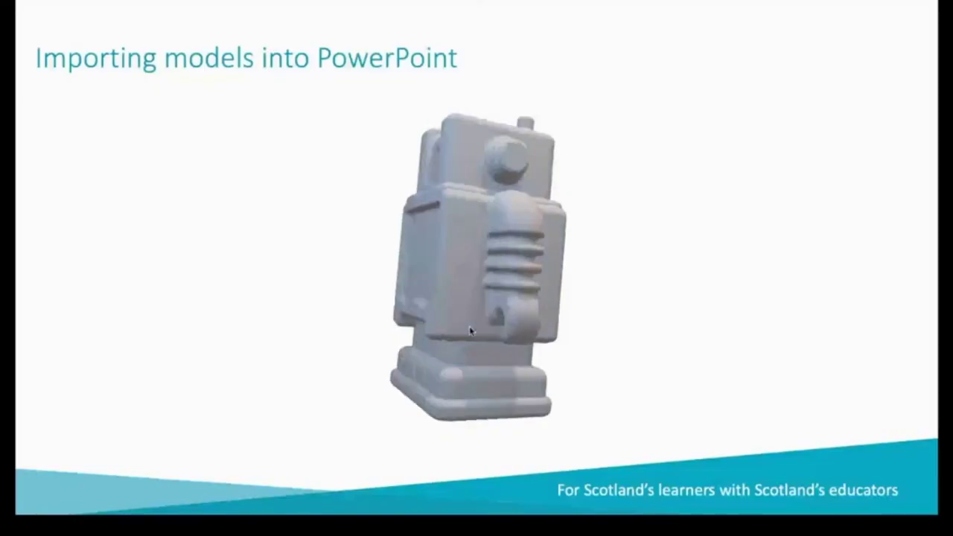